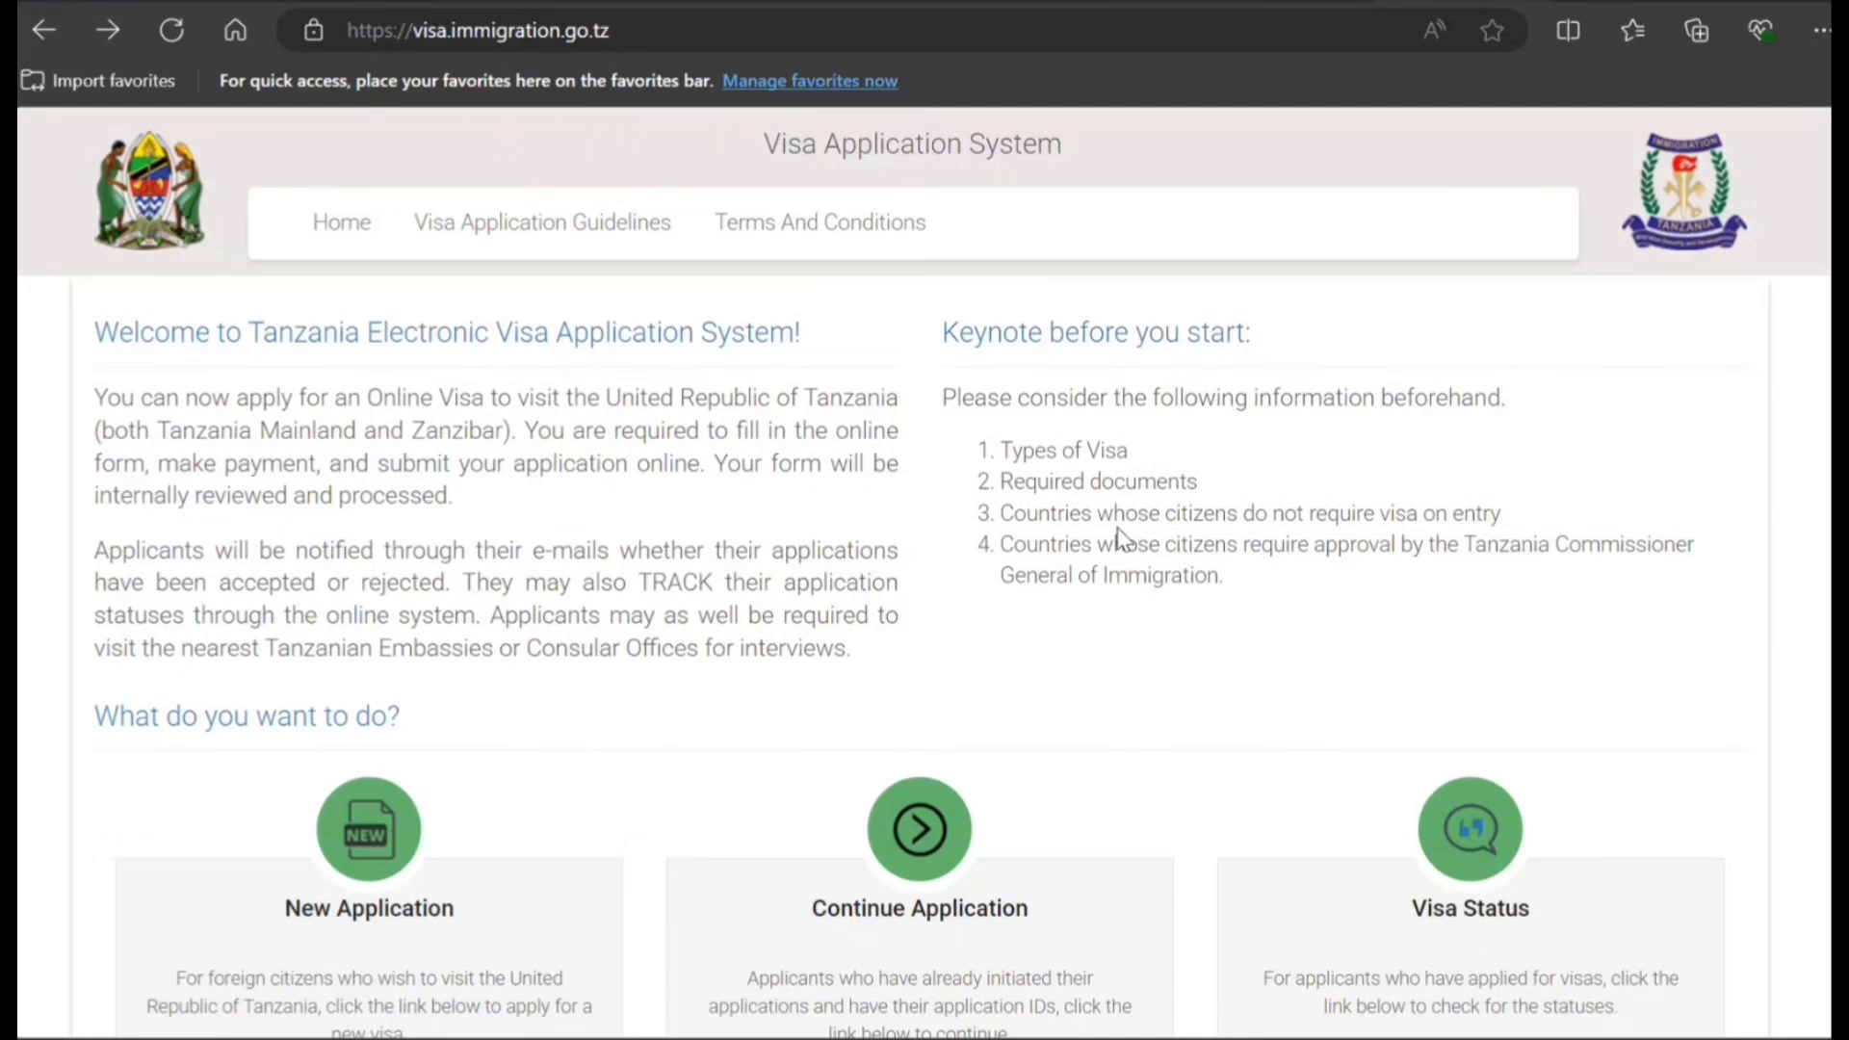
scroll(1061, 470, "down", 4)
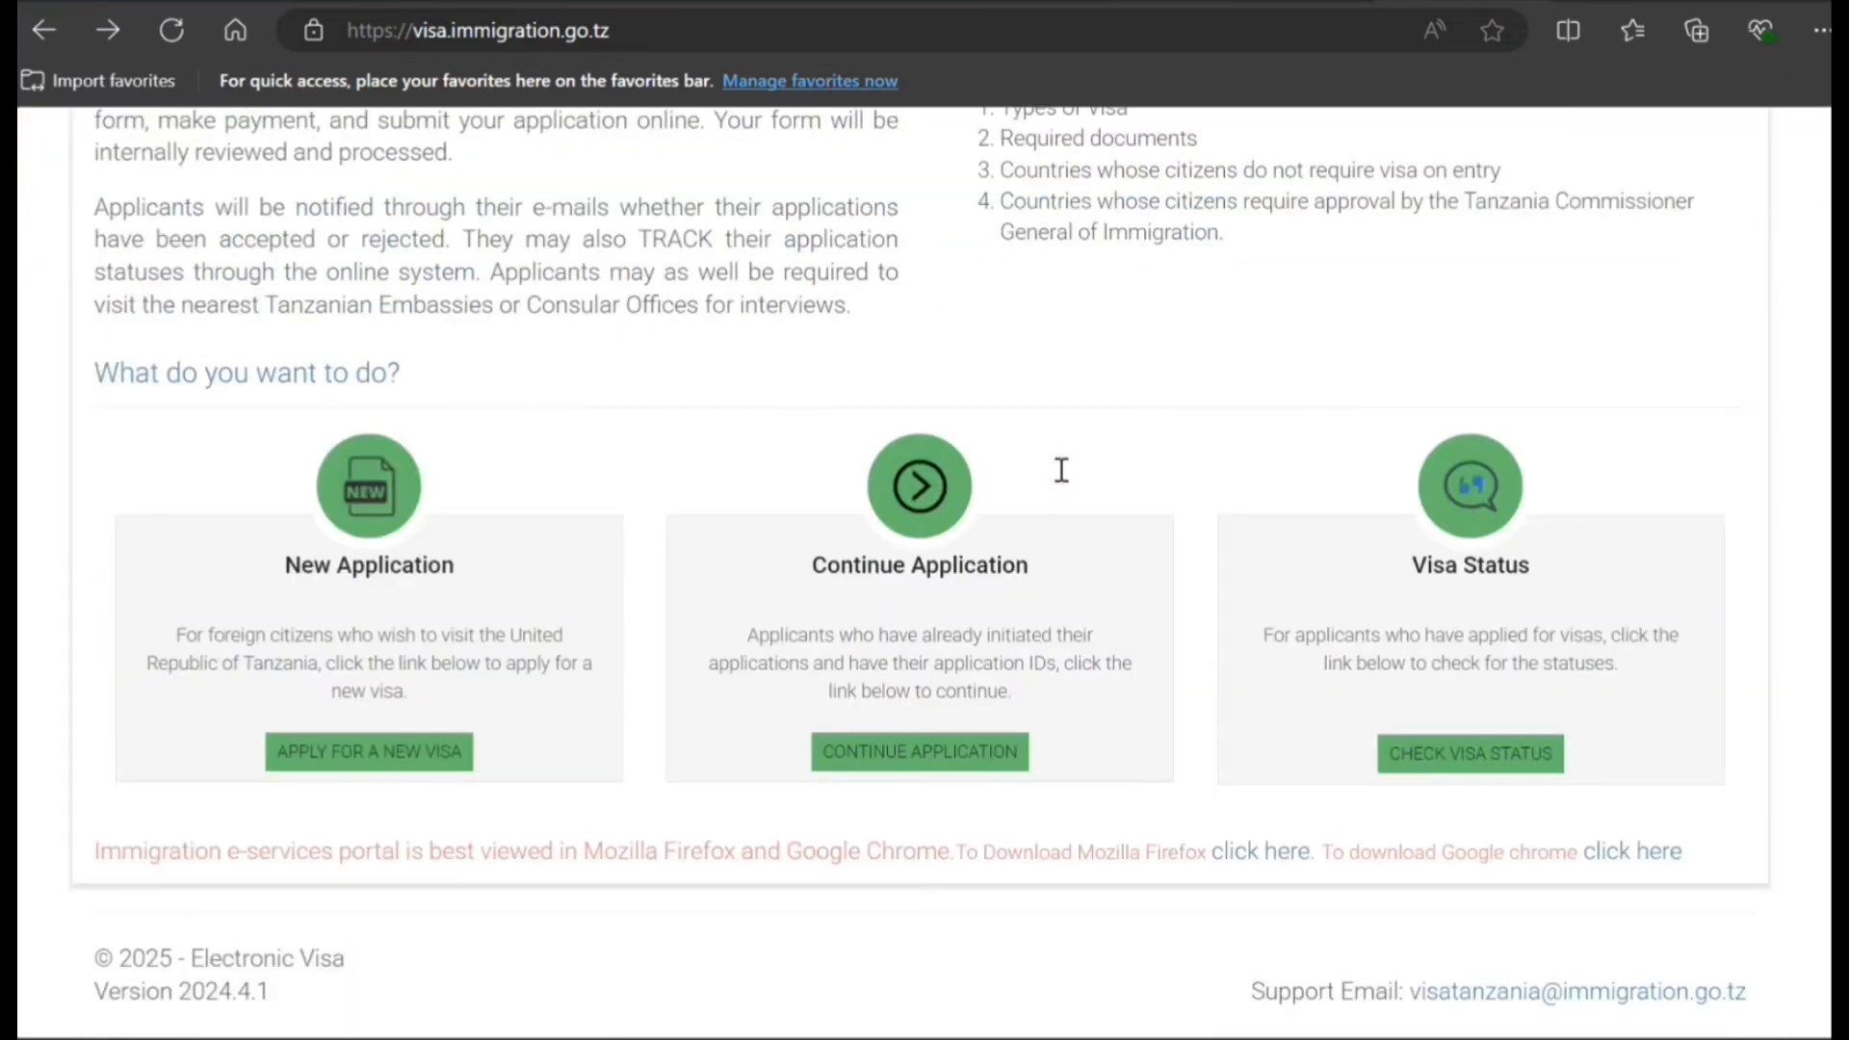
scroll(1061, 470, "up", 3)
scroll(1061, 470, "down", 4)
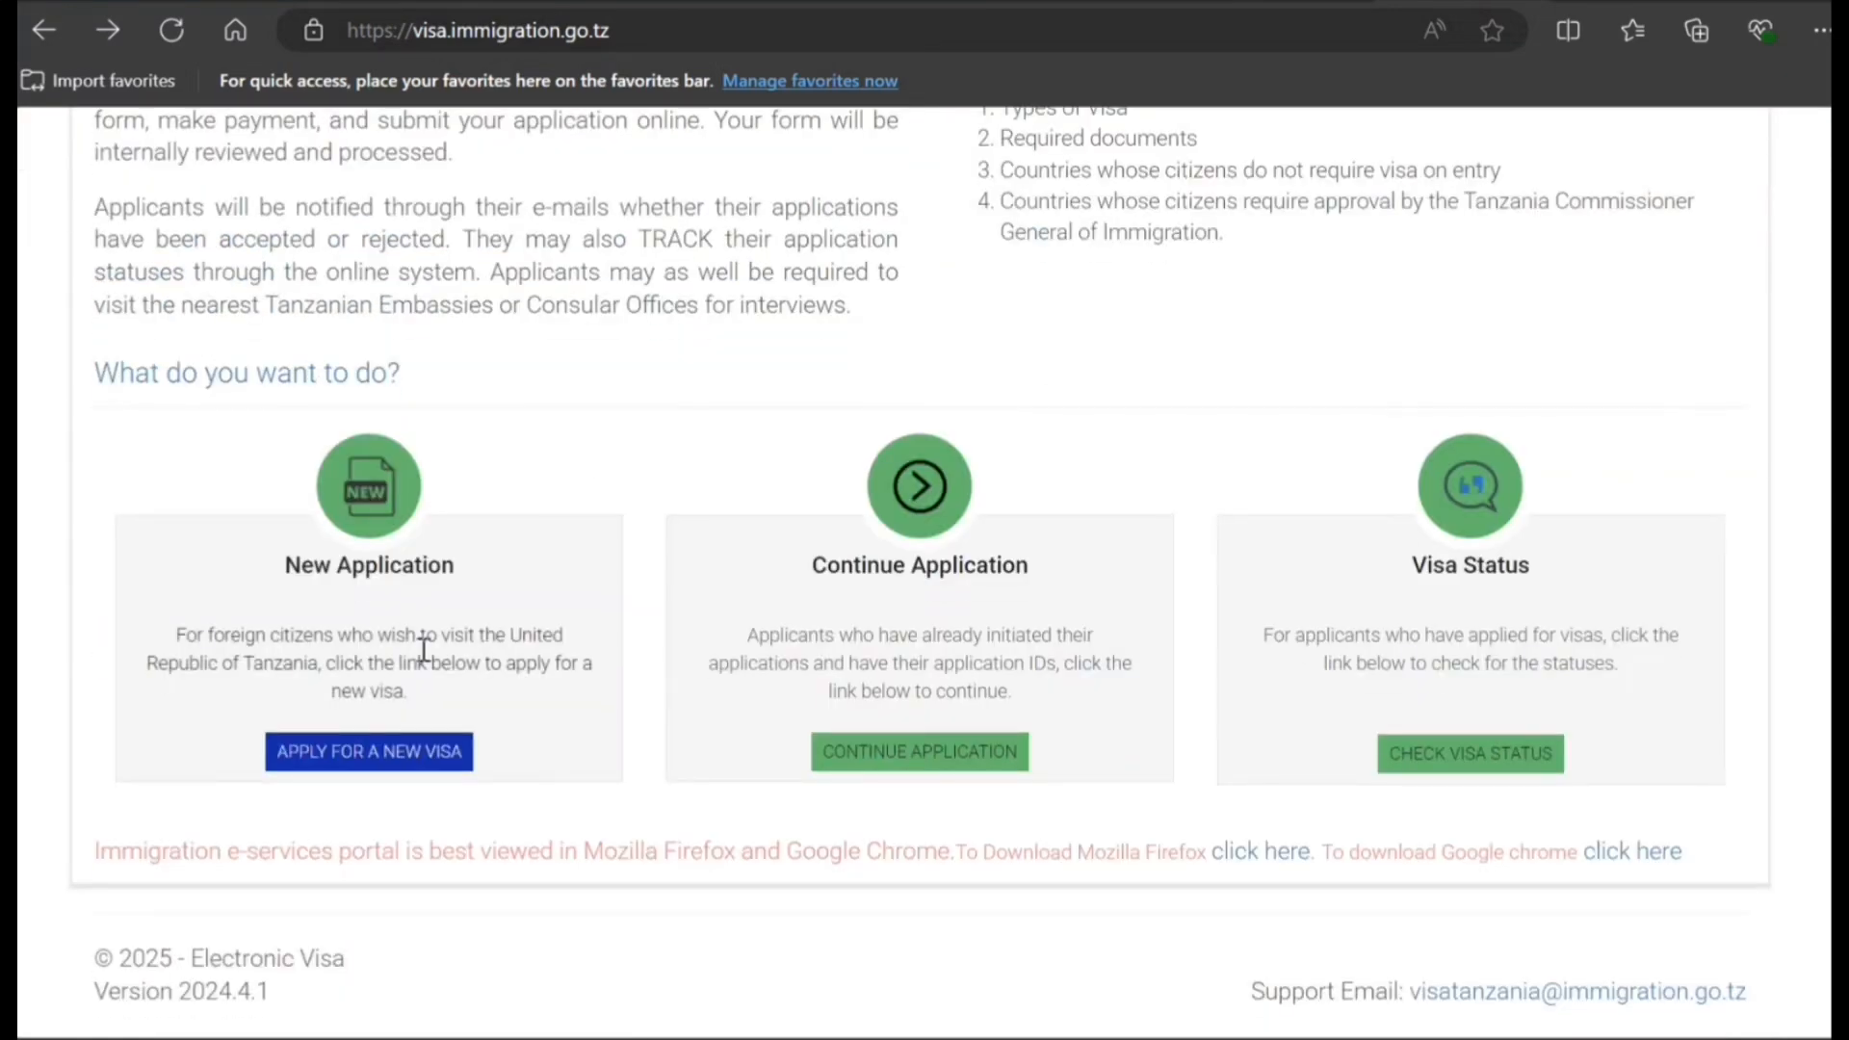
scroll(854, 462, "up", 4)
left_click_drag(1013, 396, 1034, 398)
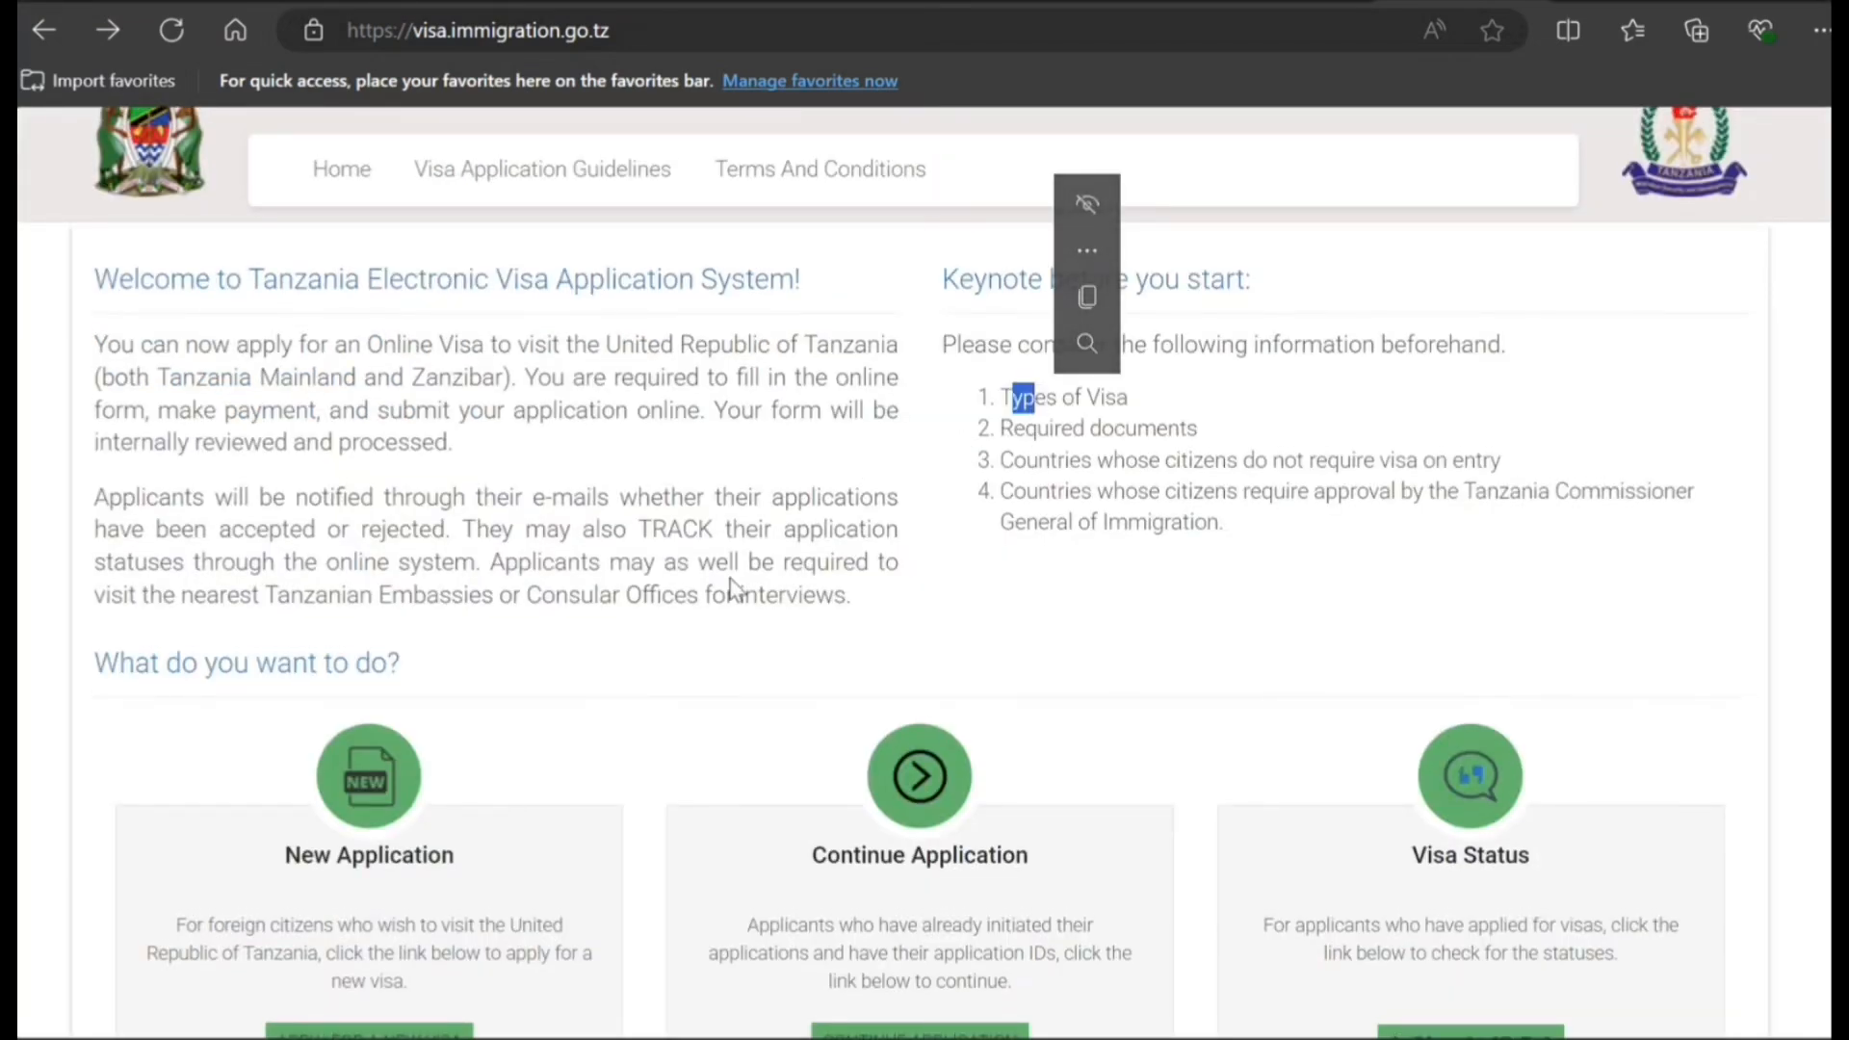
scroll(684, 607, "down", 3)
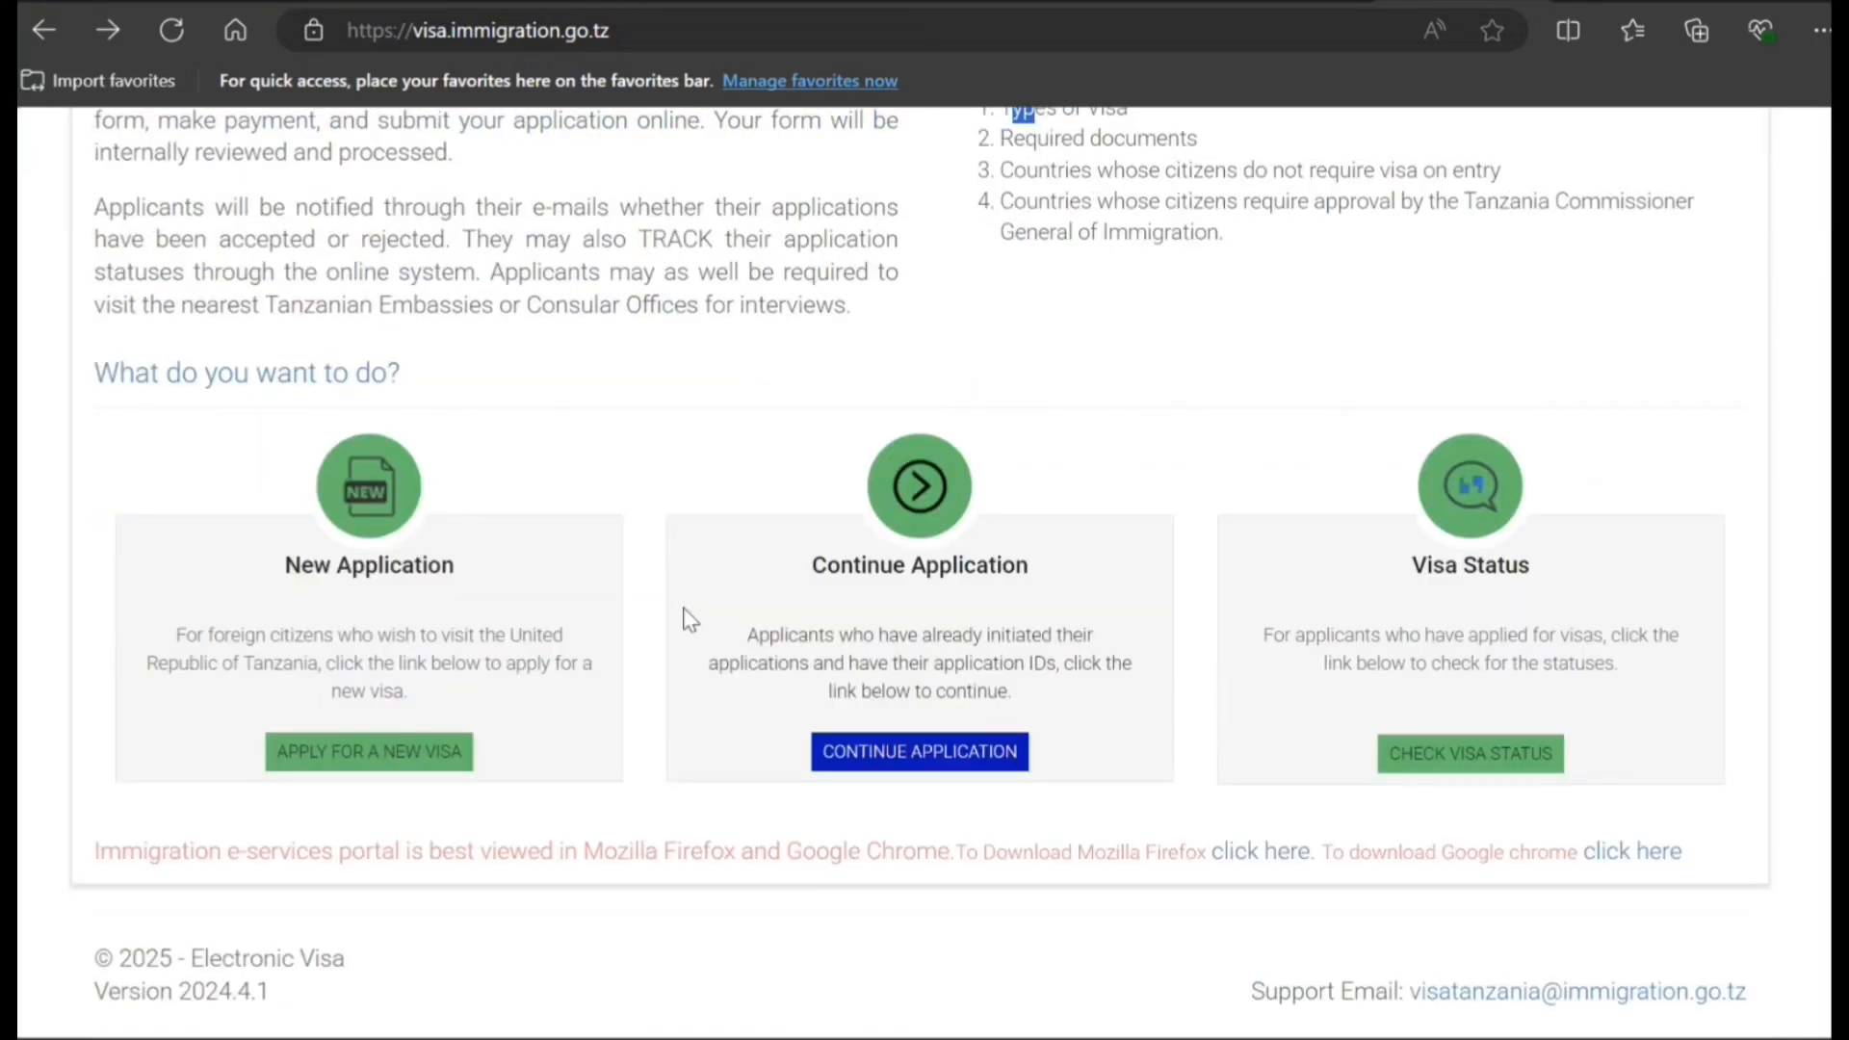
scroll(684, 607, "up", 3)
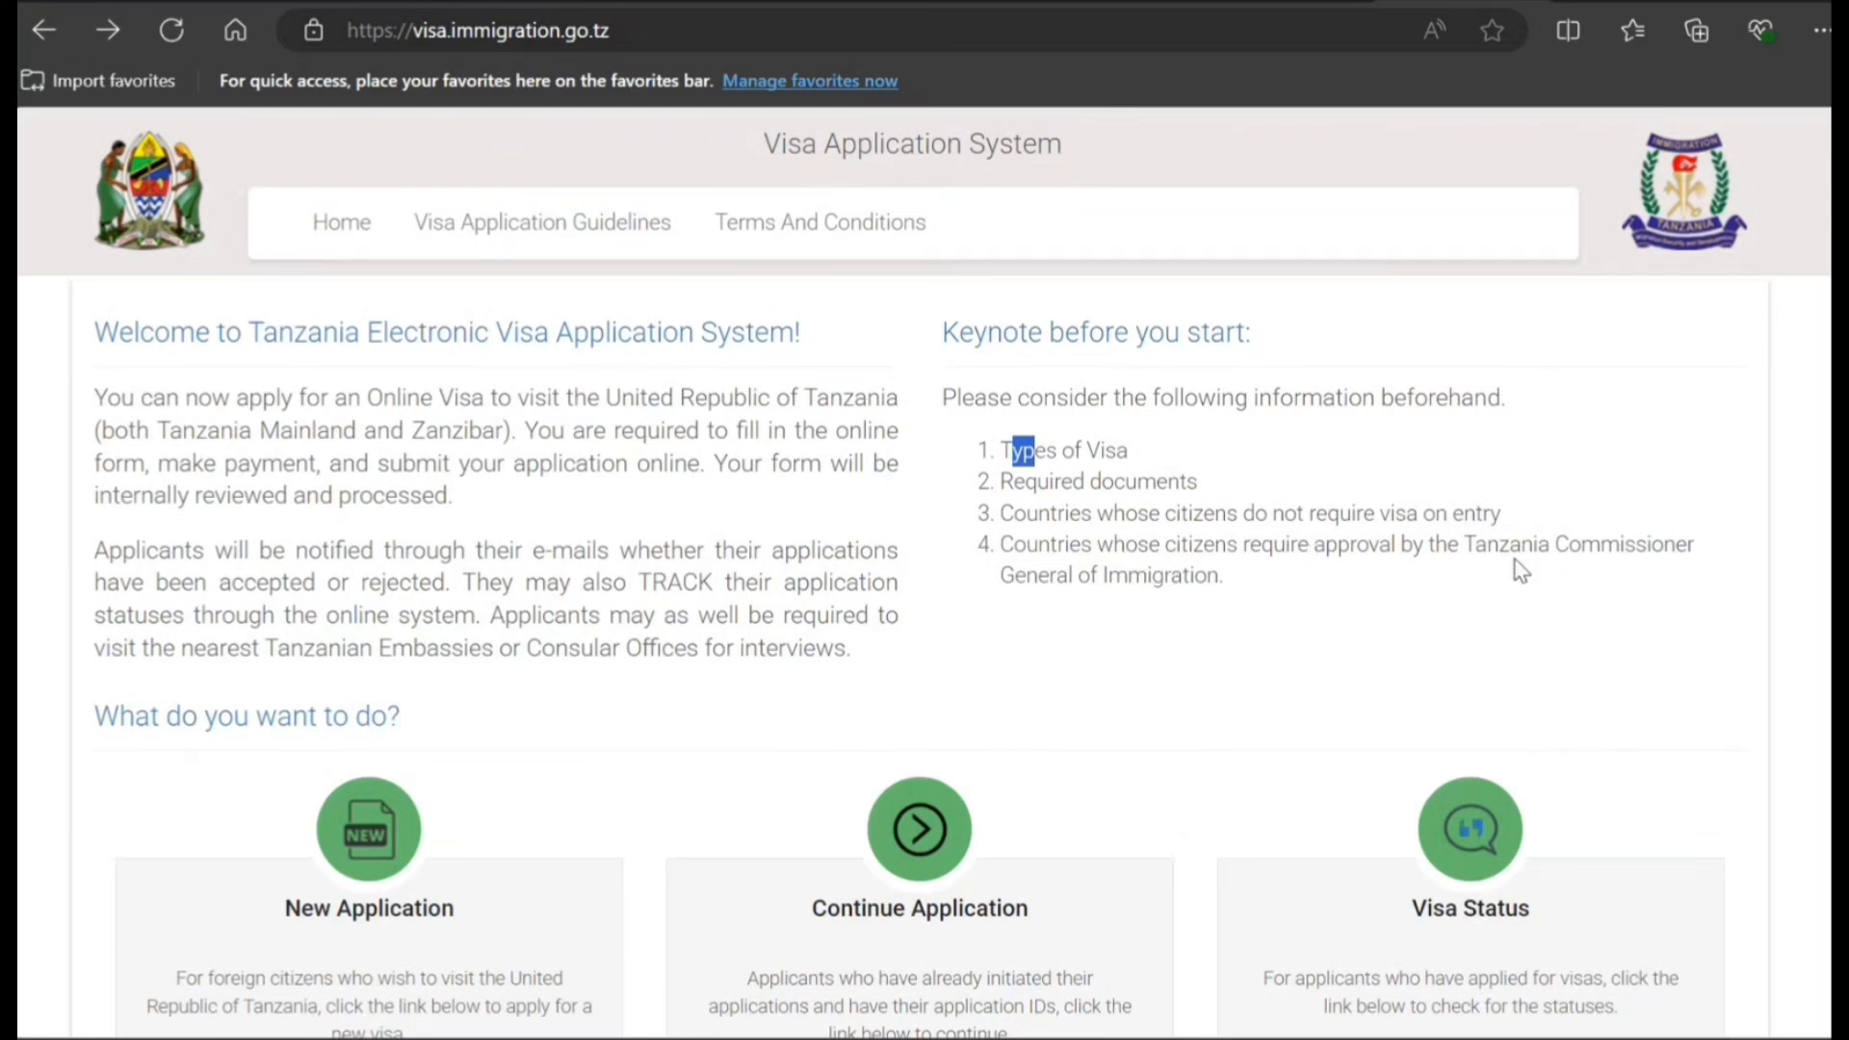
left_click(525, 243)
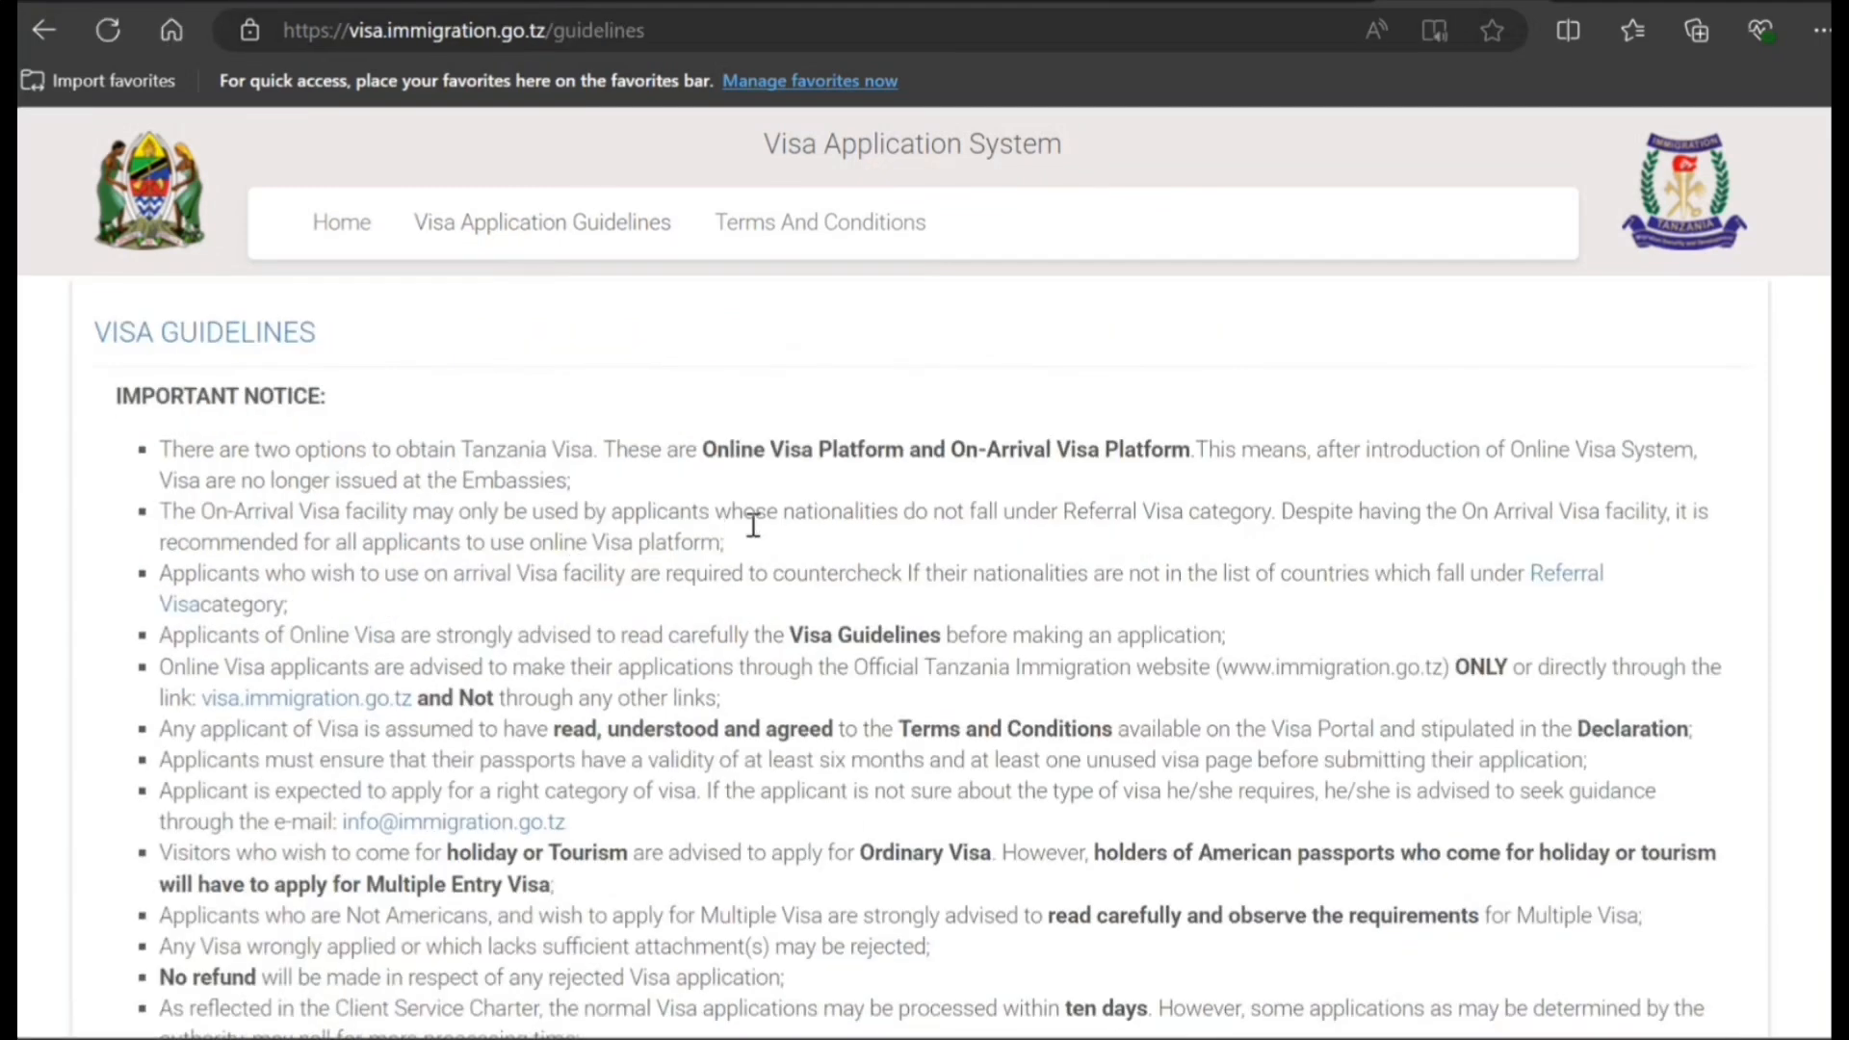
scroll(750, 522, "down", 1)
scroll(753, 525, "down", 7)
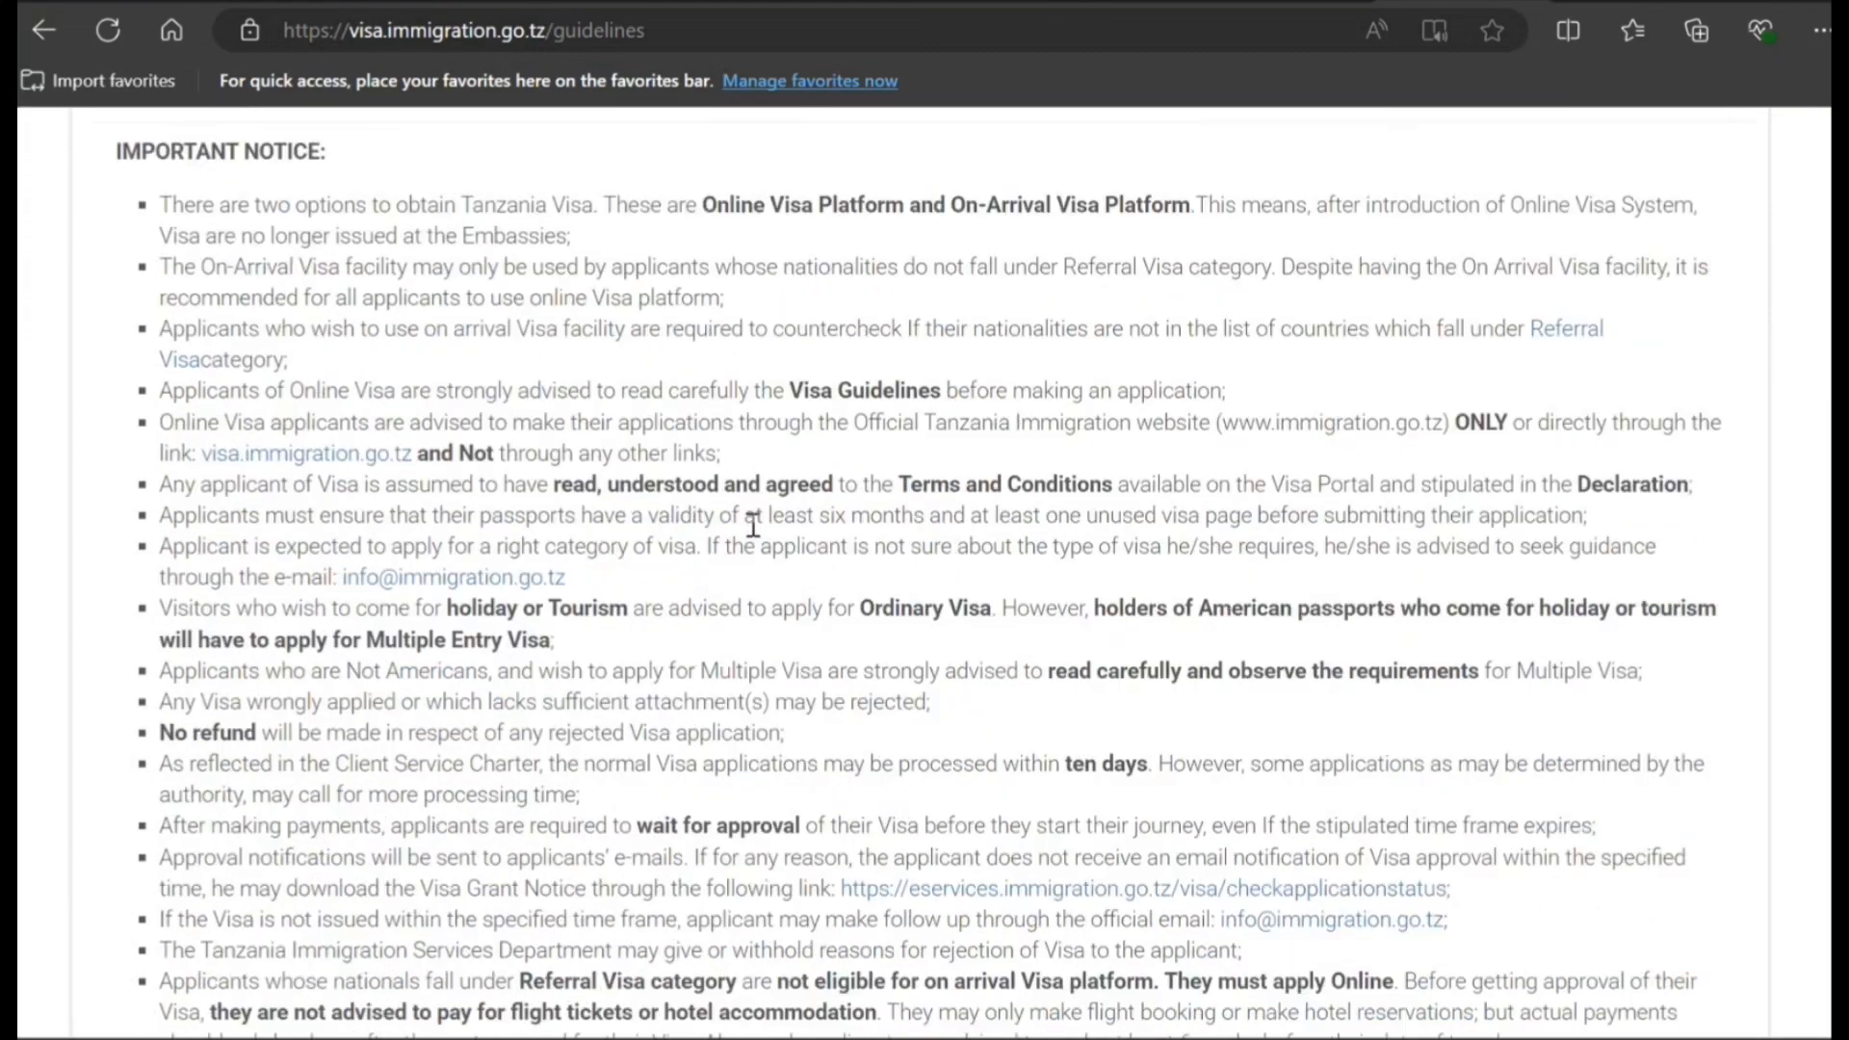
scroll(753, 525, "down", 2)
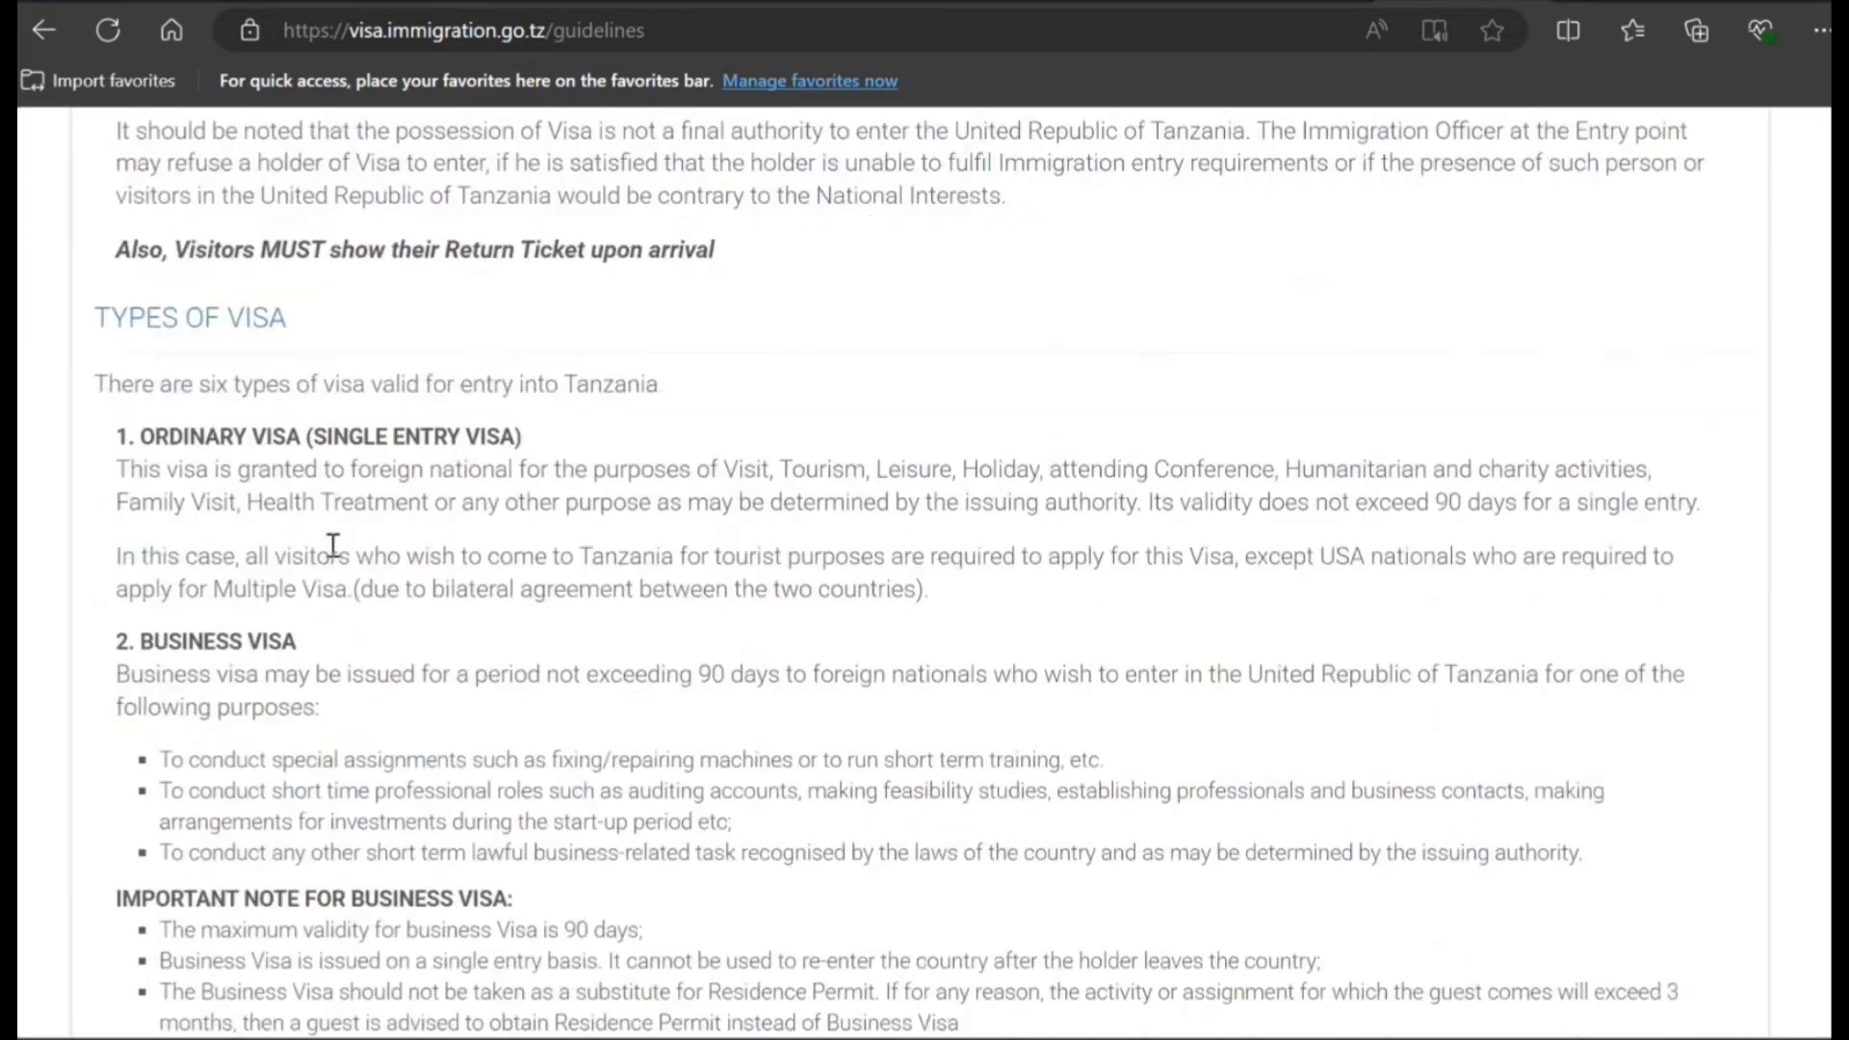
scroll(344, 628, "down", 1)
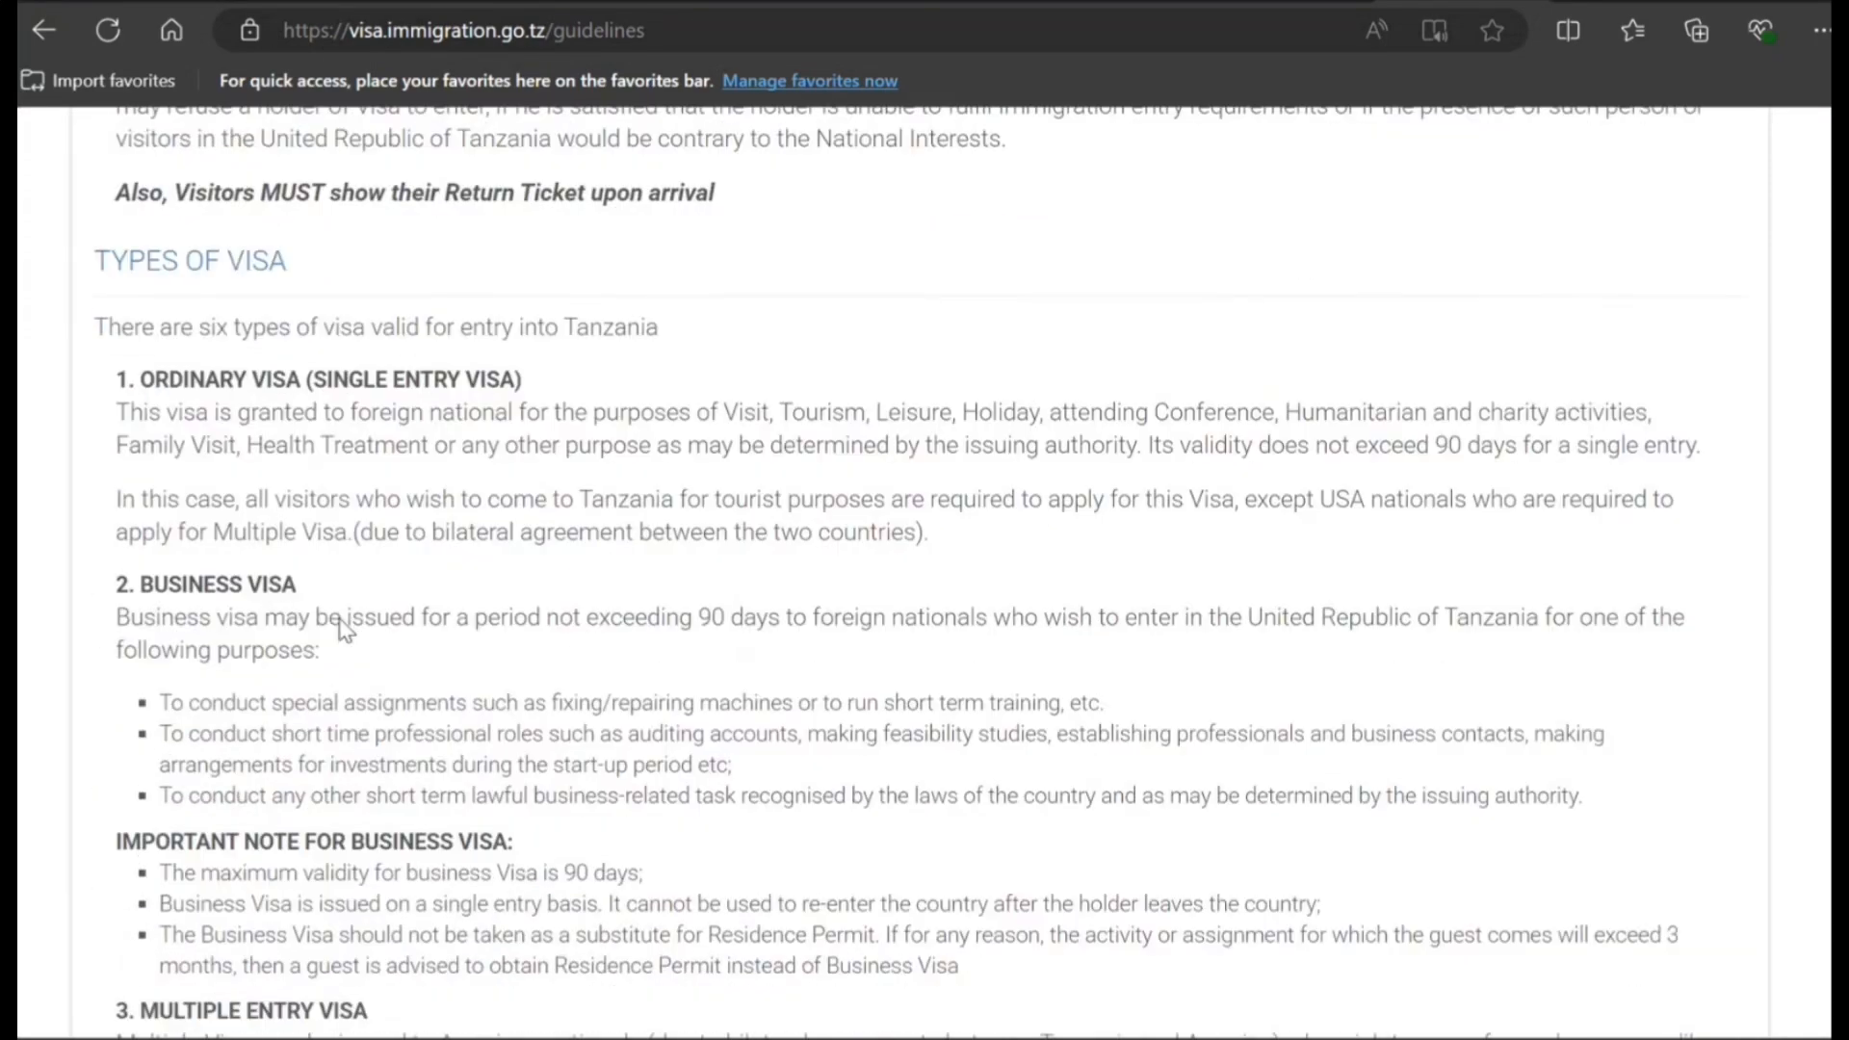
scroll(344, 628, "down", 11)
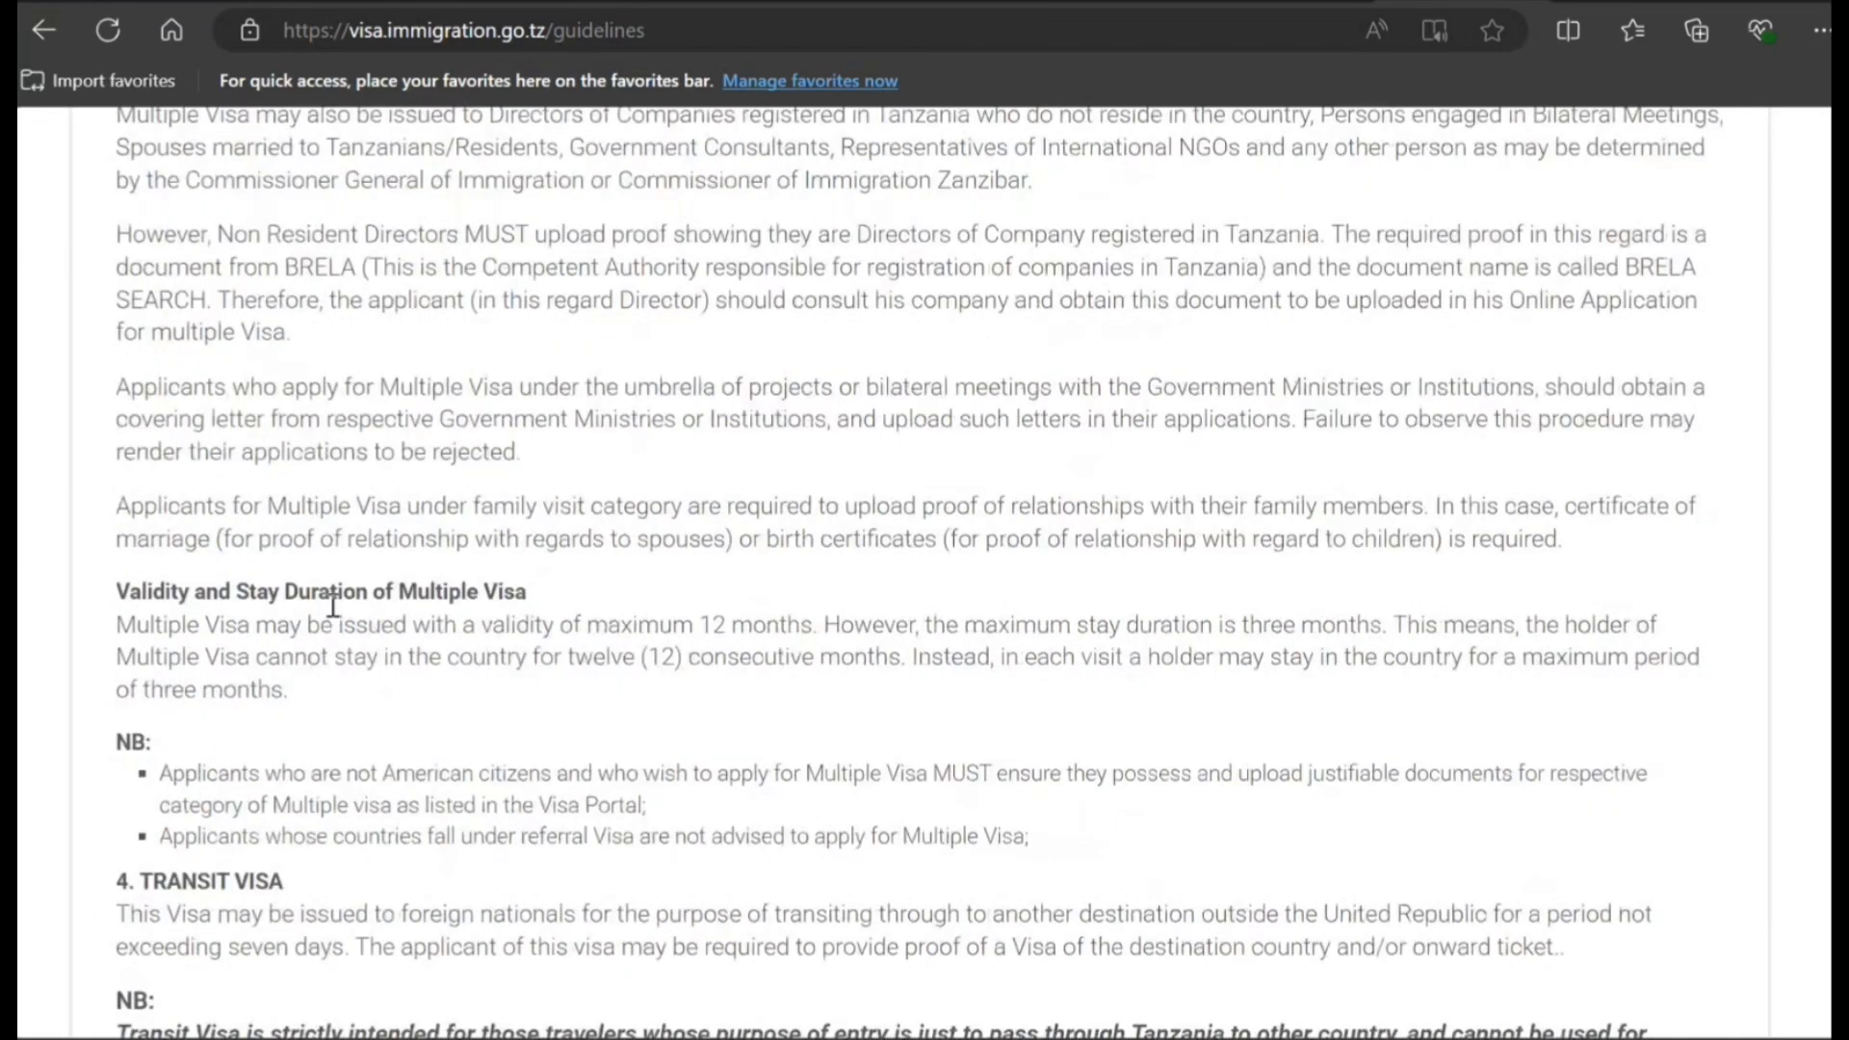
scroll(332, 604, "down", 1)
scroll(332, 605, "down", 8)
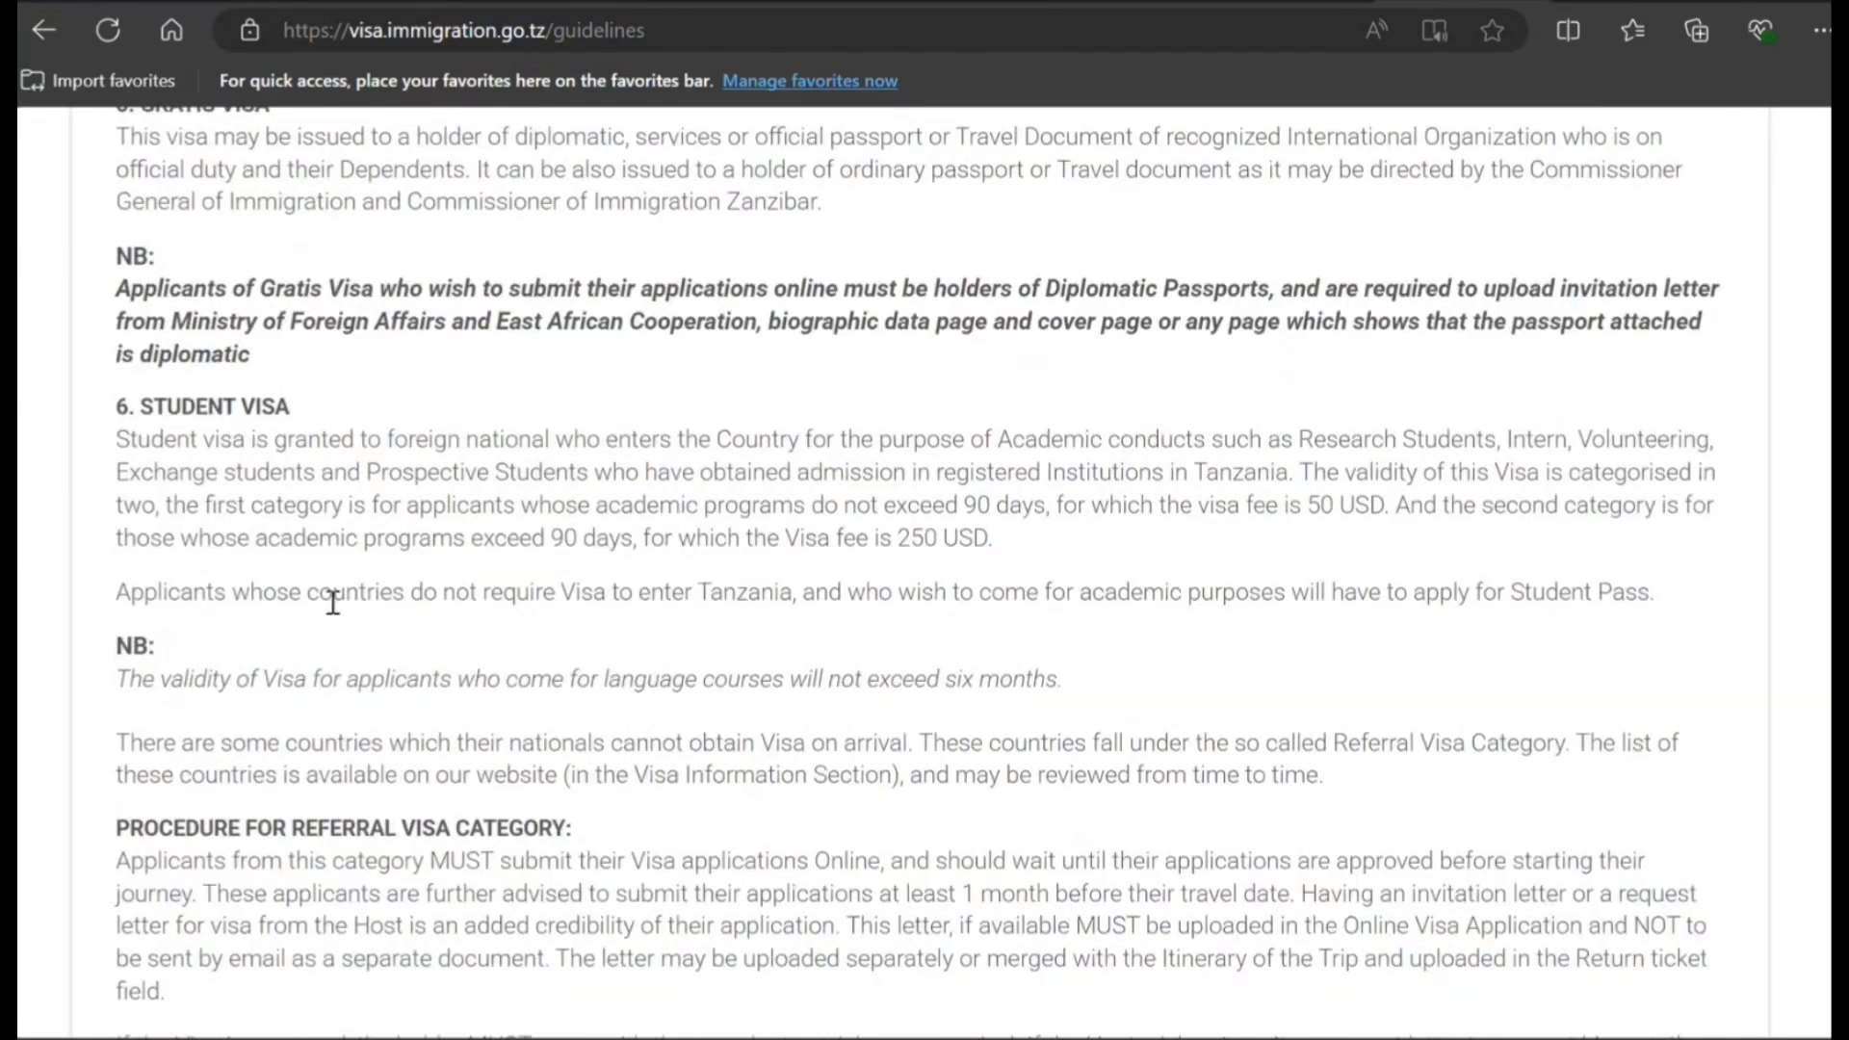
scroll(332, 604, "down", 5)
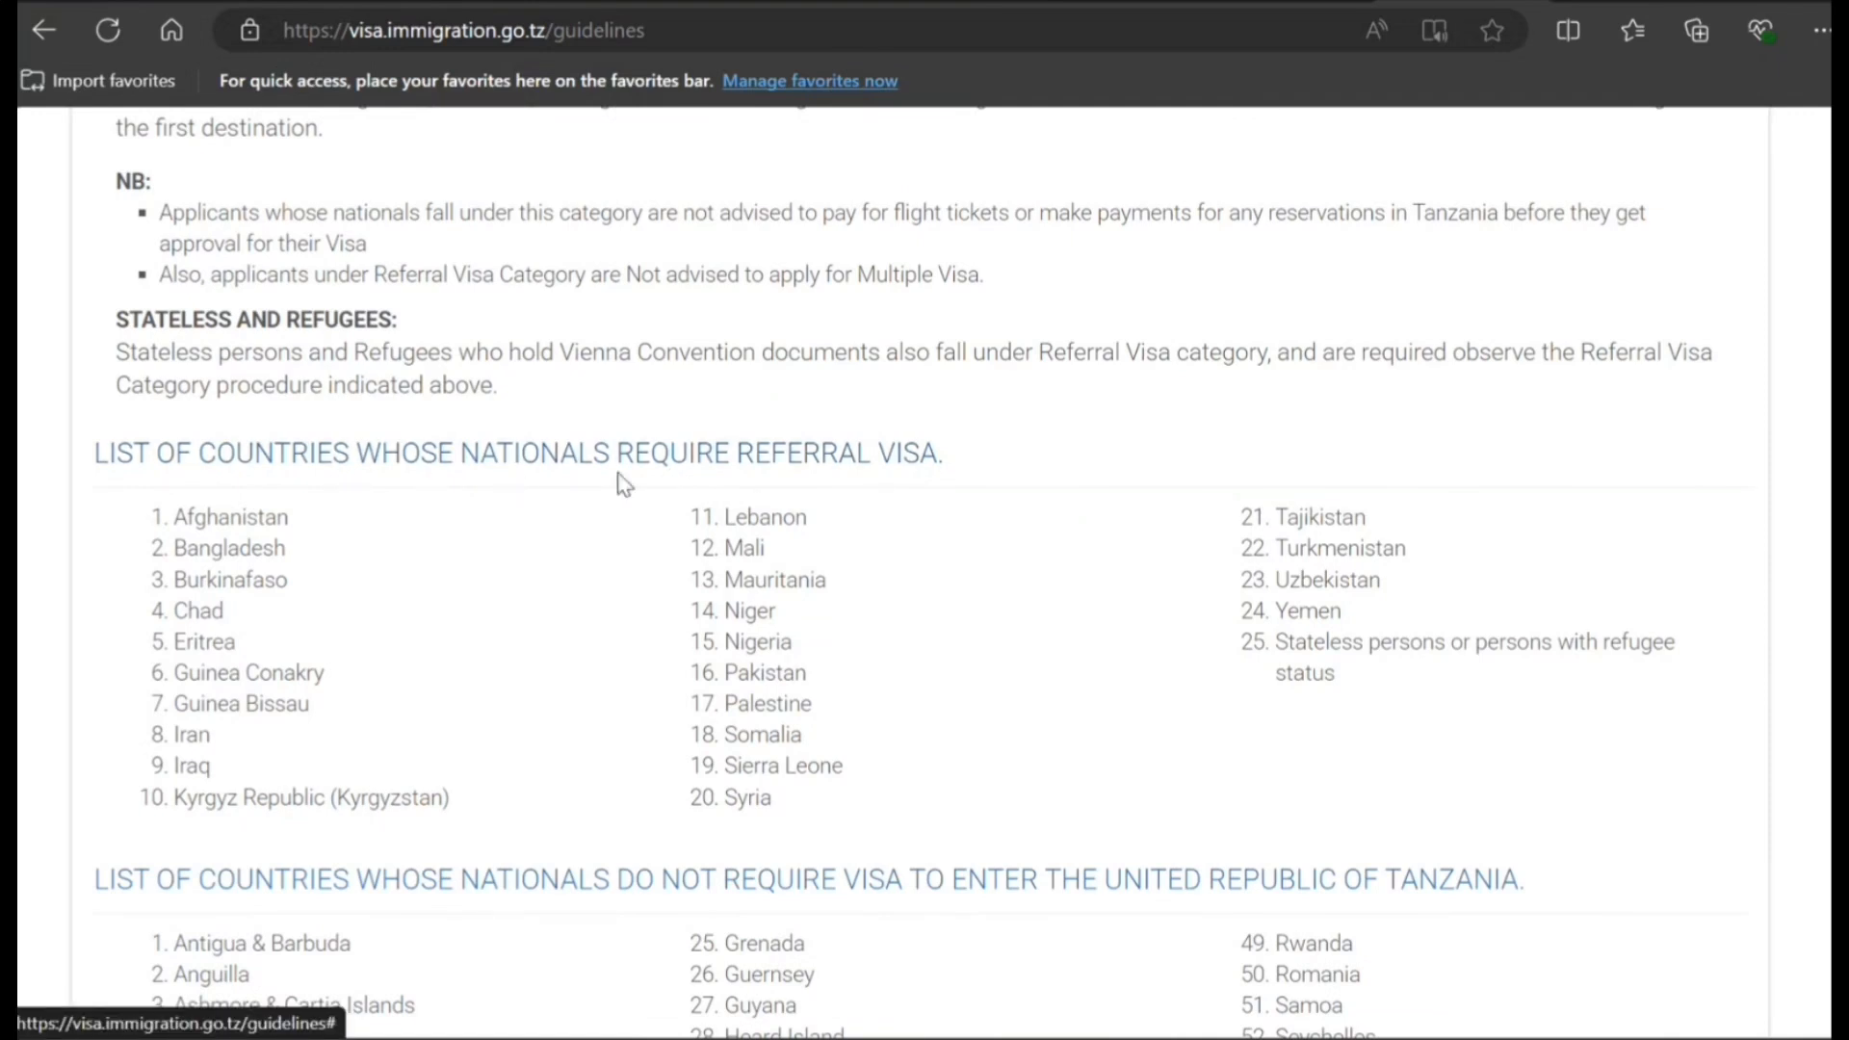
scroll(751, 492, "down", 3)
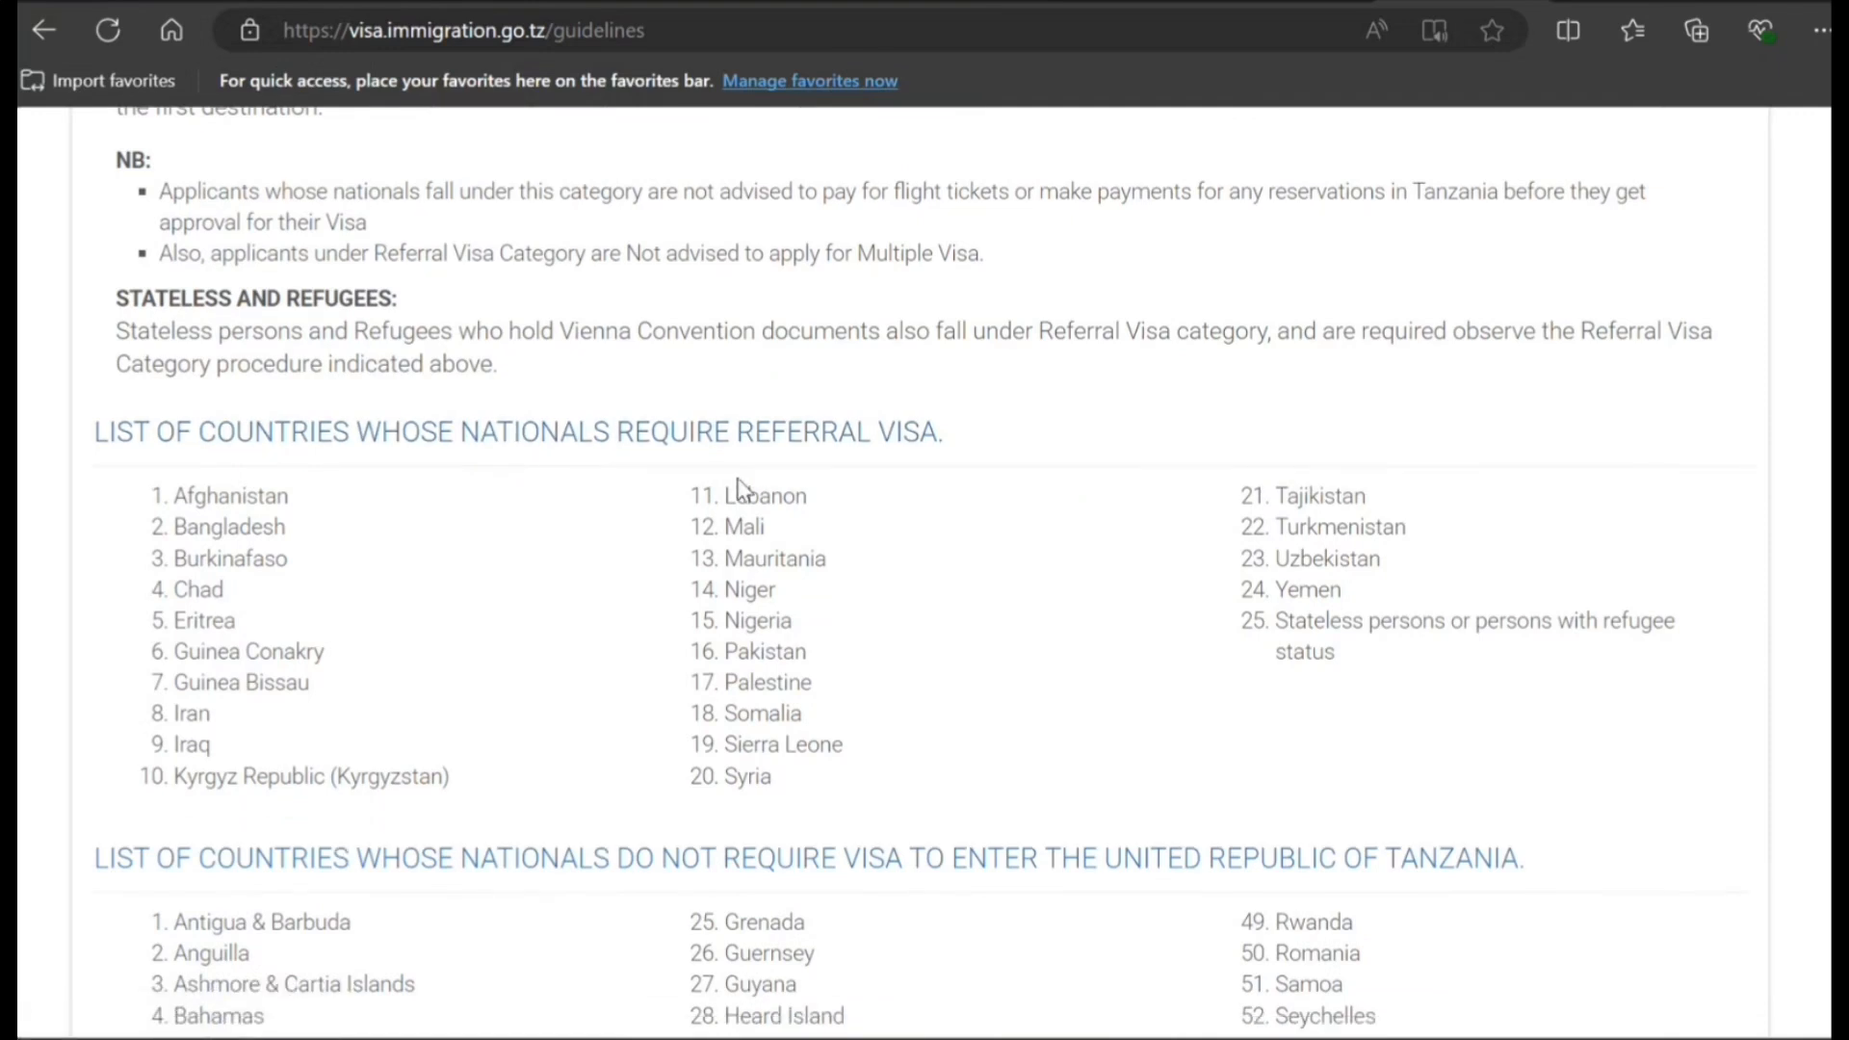
scroll(702, 610, "down", 3)
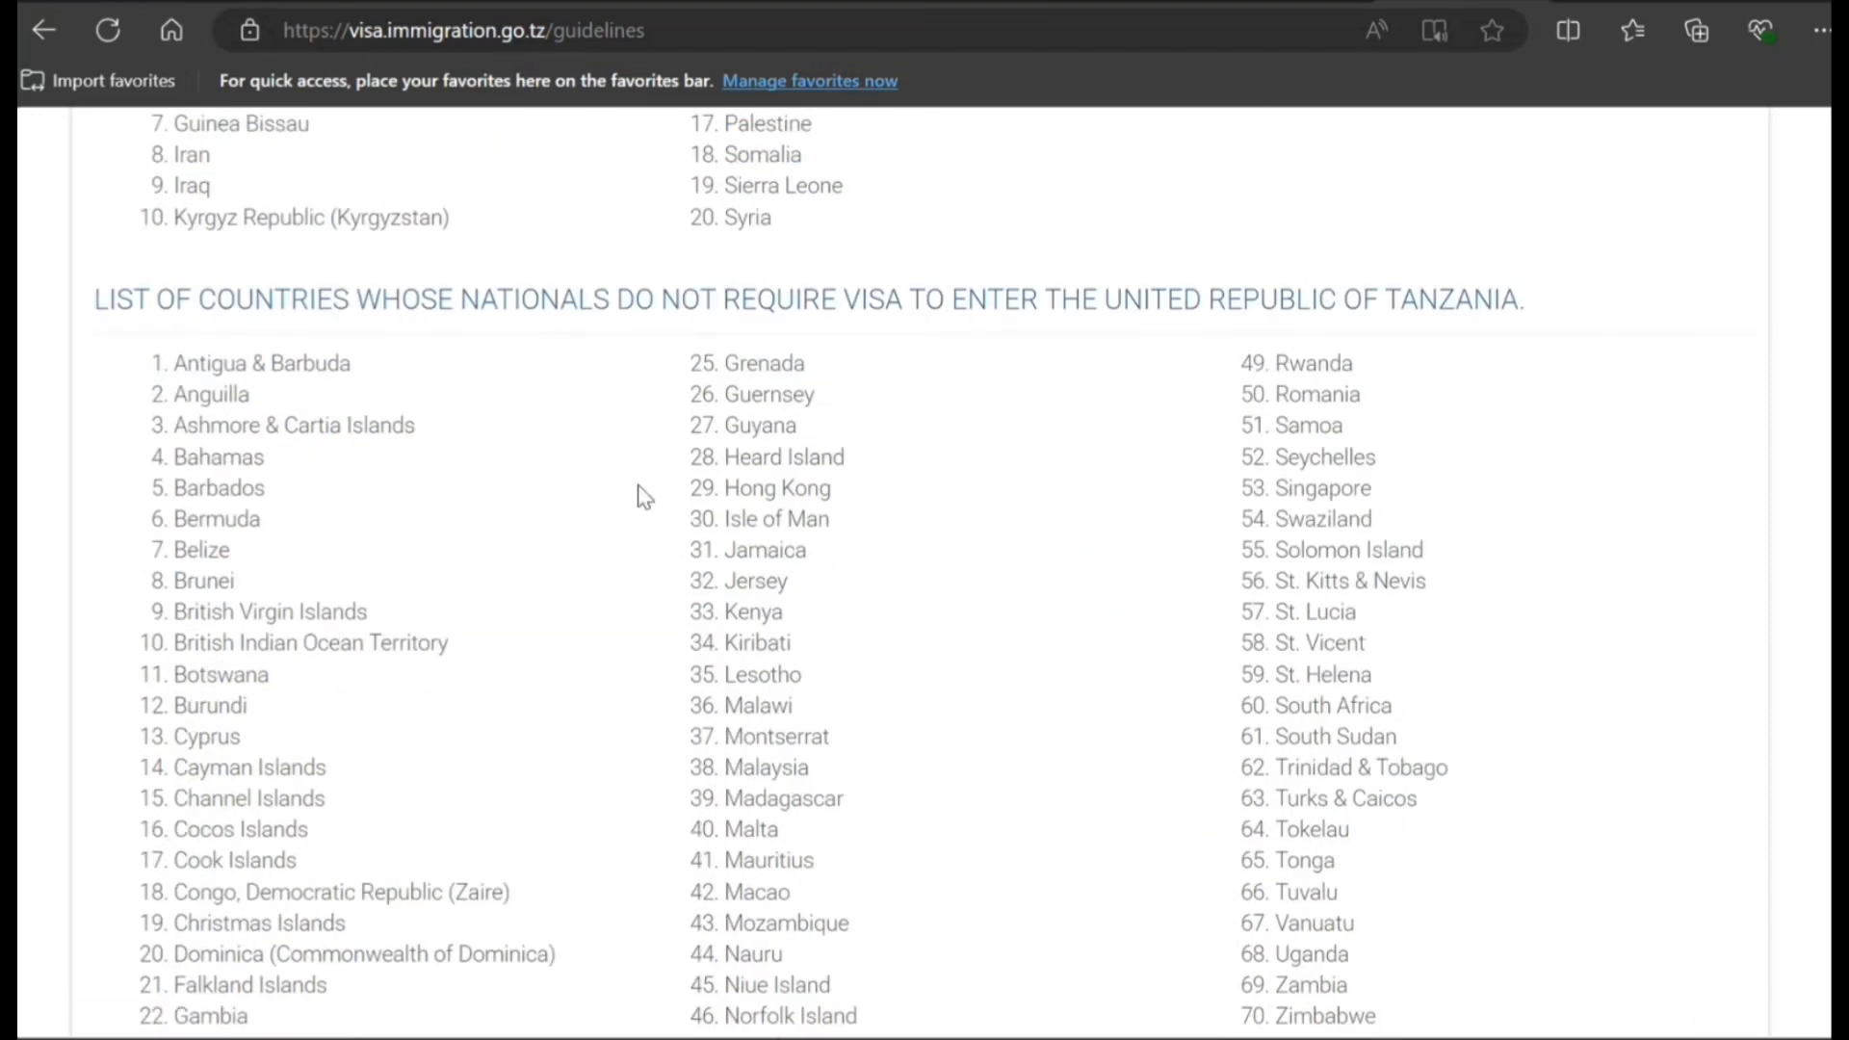
scroll(643, 496, "down", 2)
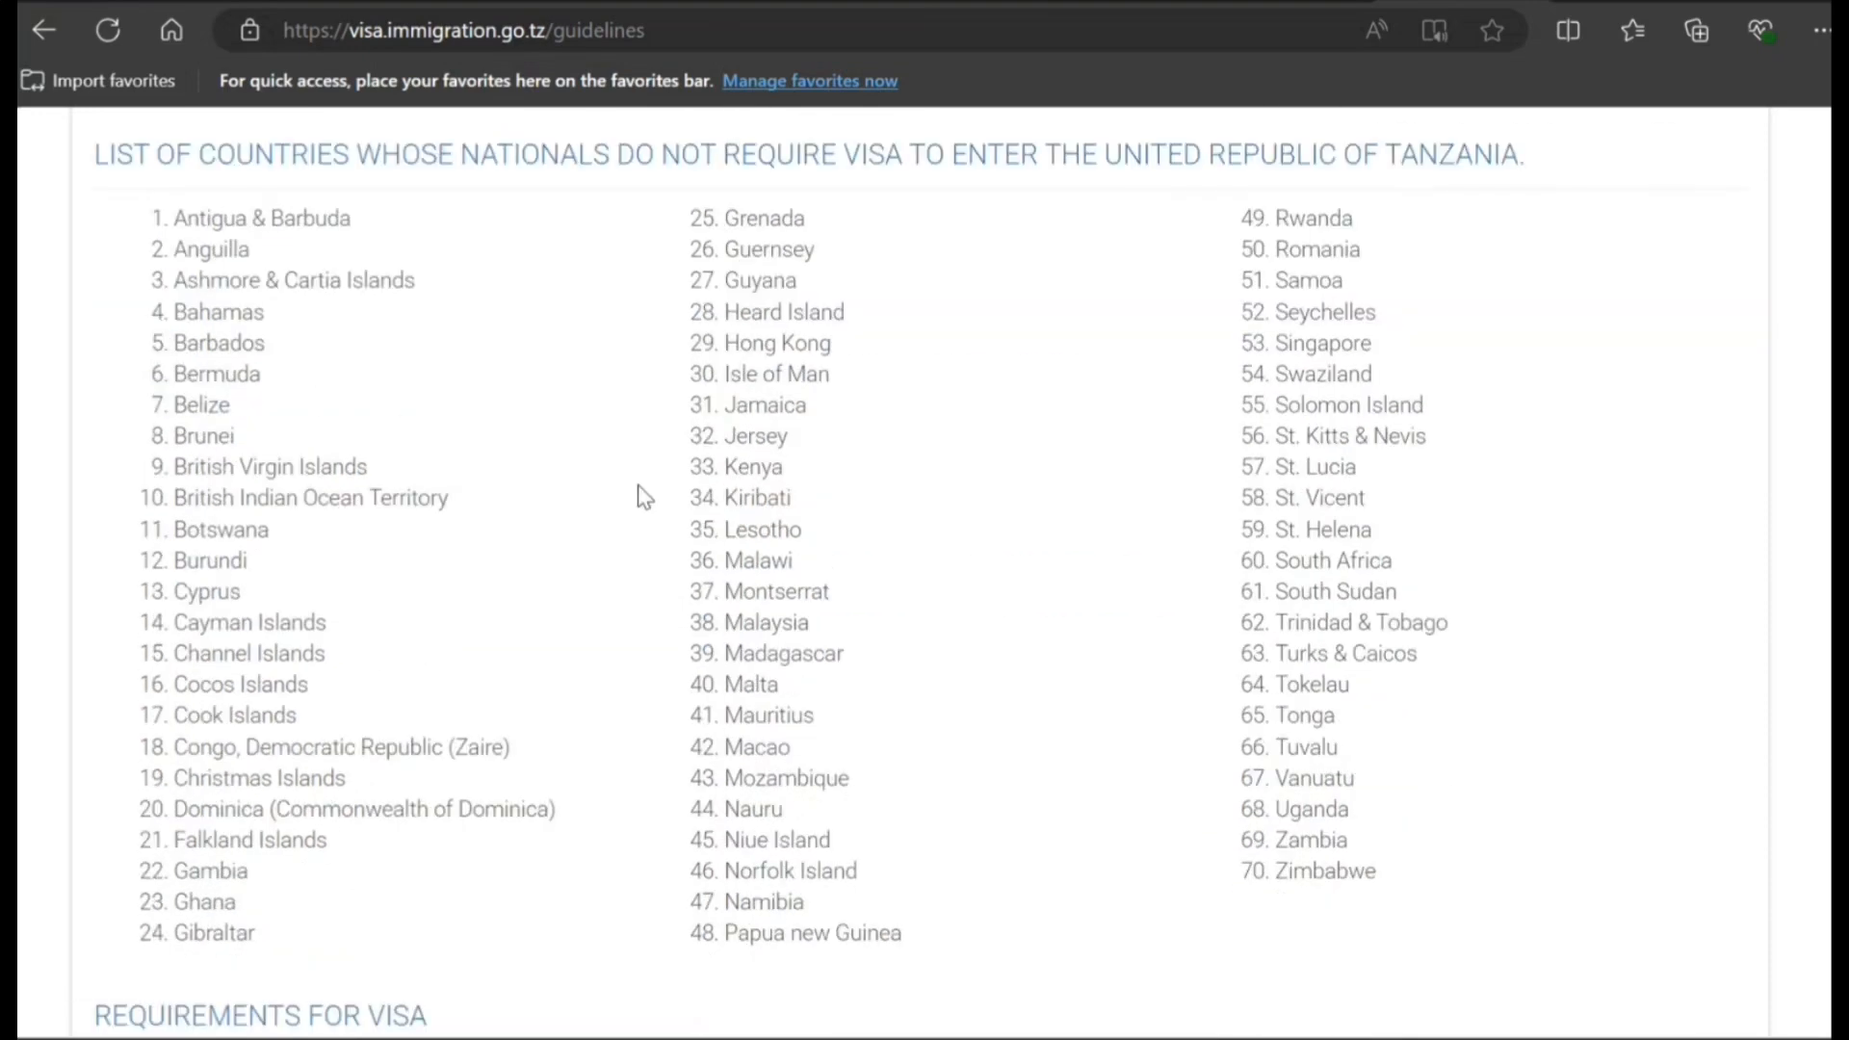
scroll(643, 497, "down", 3)
scroll(643, 497, "down", 3)
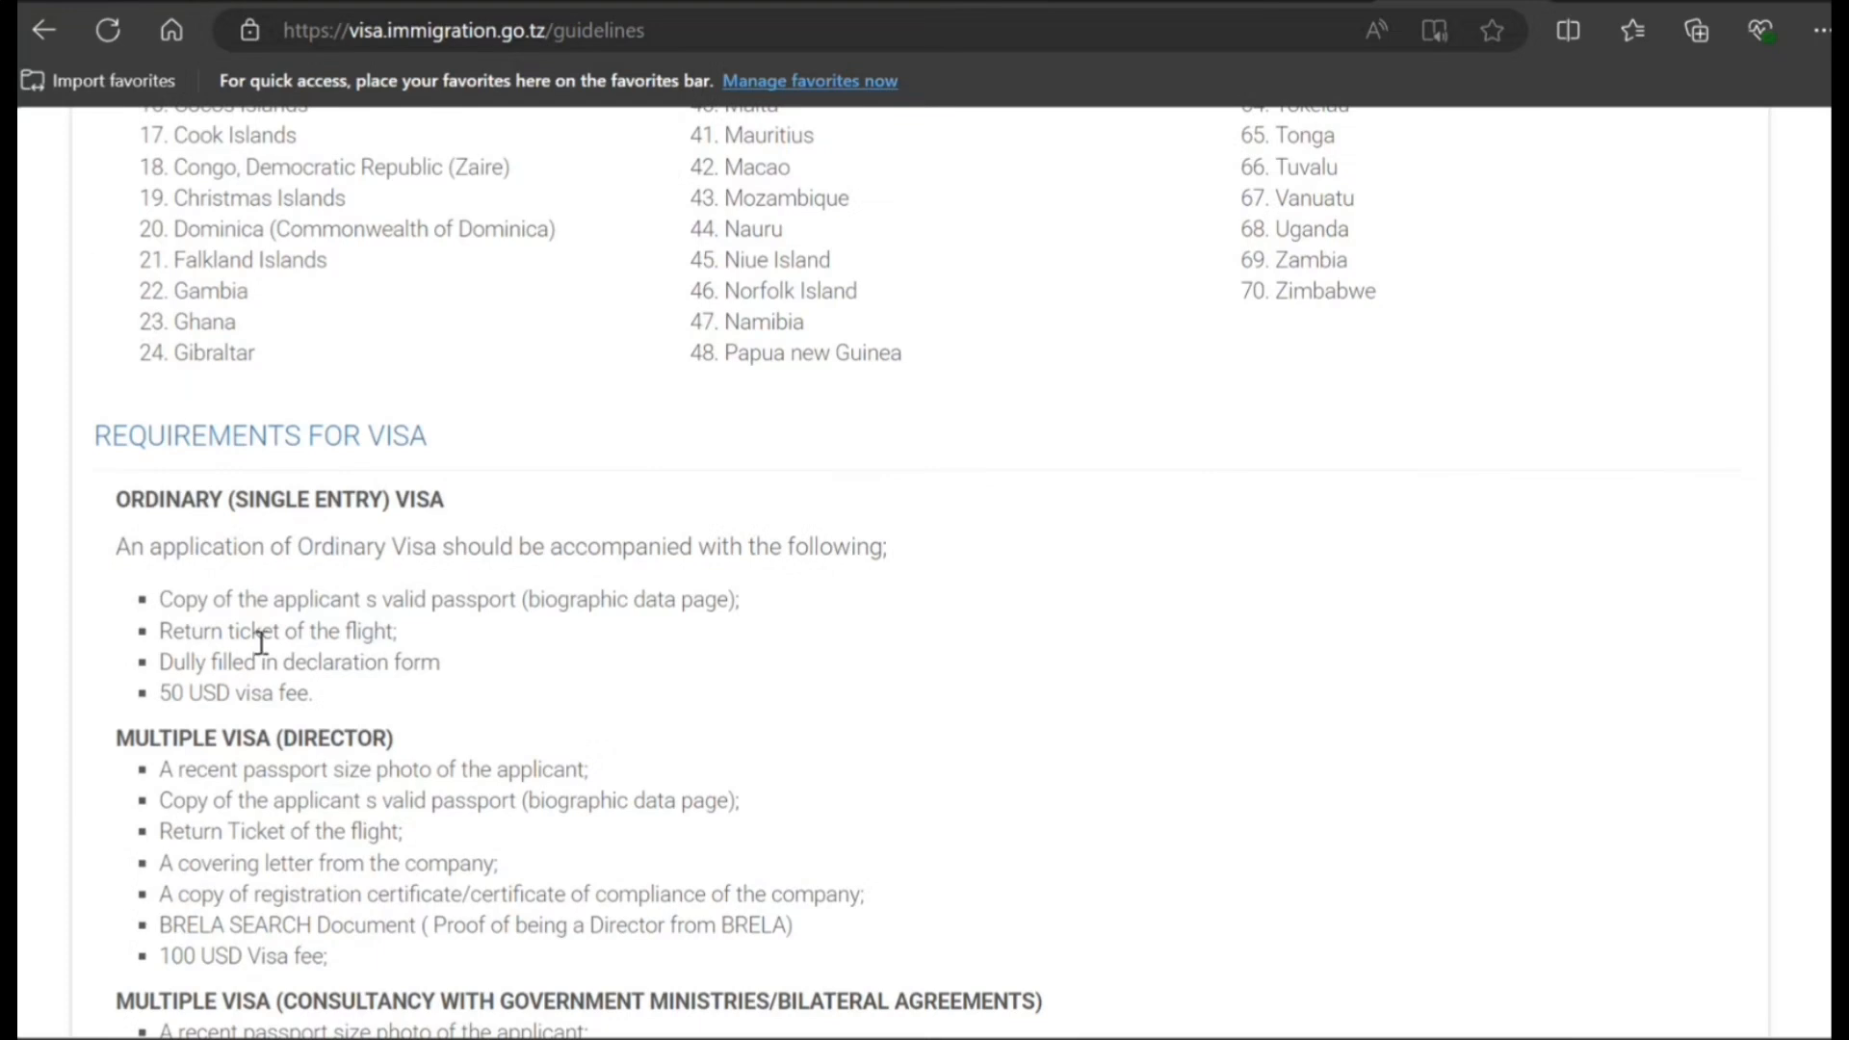
left_click_drag(211, 631, 293, 662)
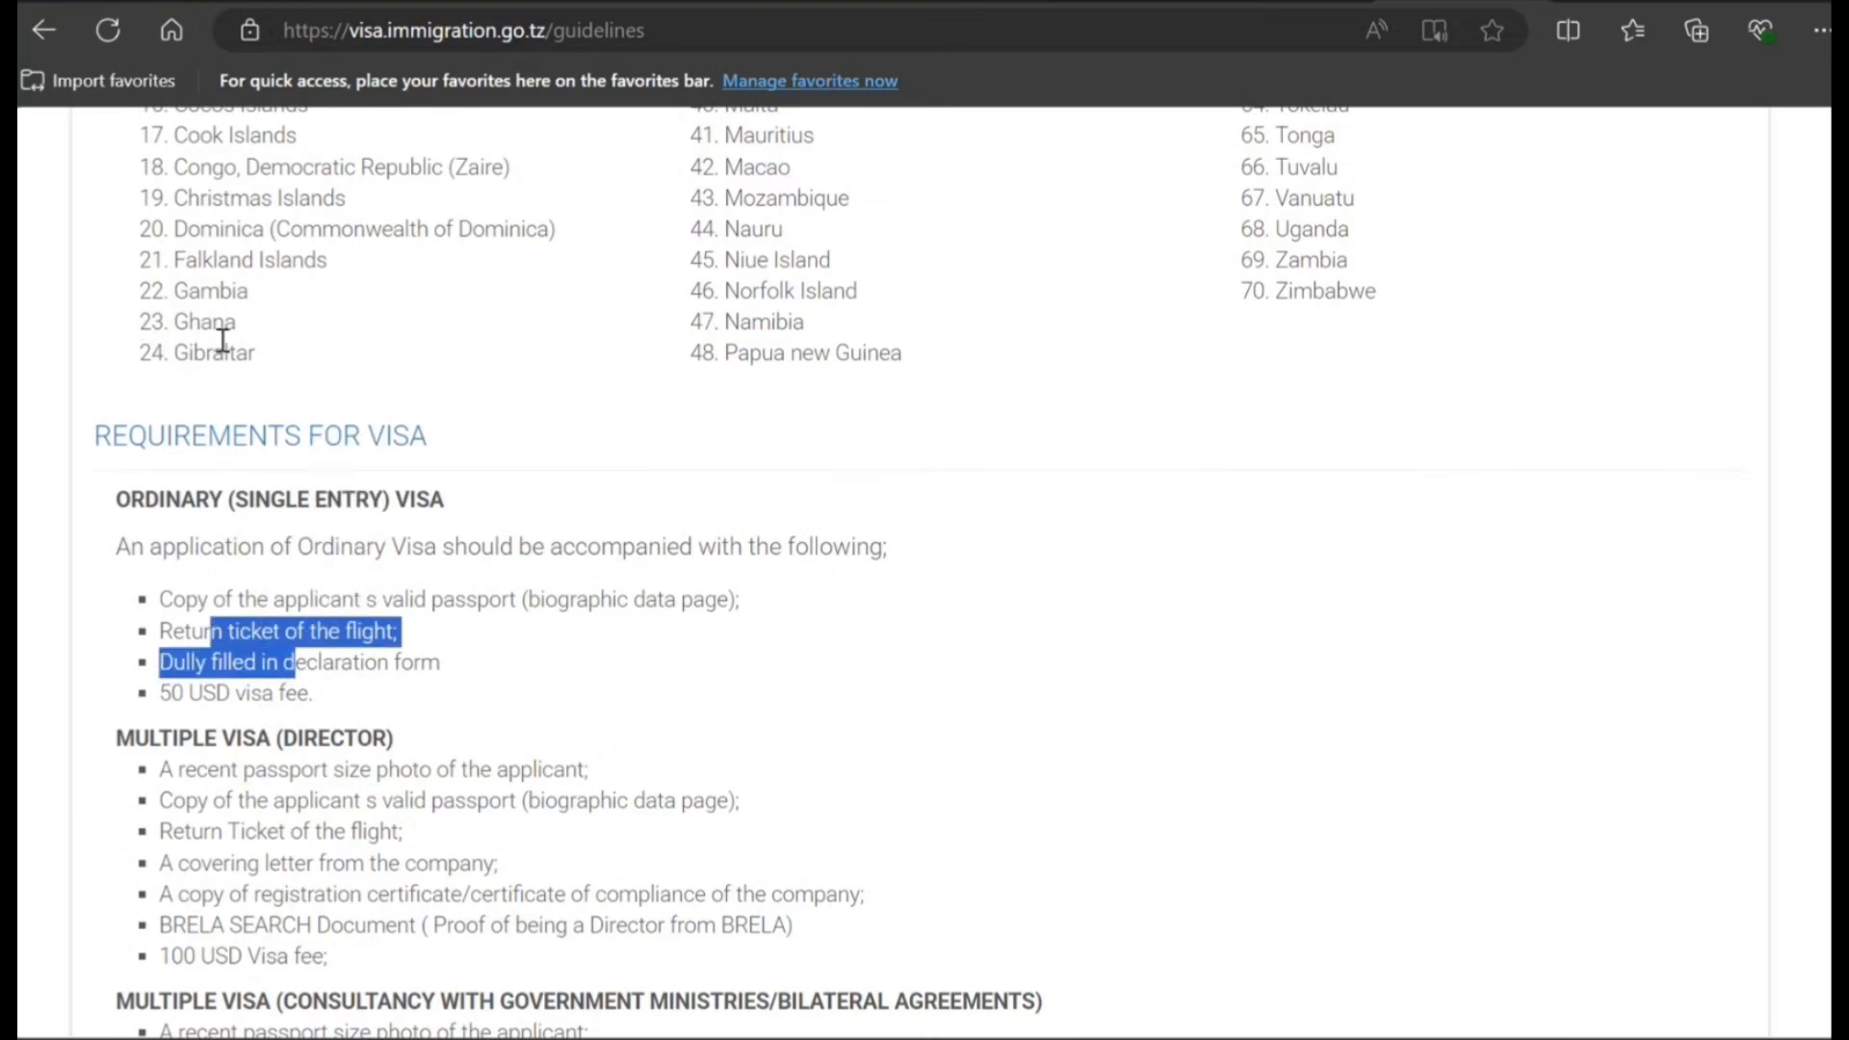
scroll(222, 341, "up", 20)
left_click(48, 30)
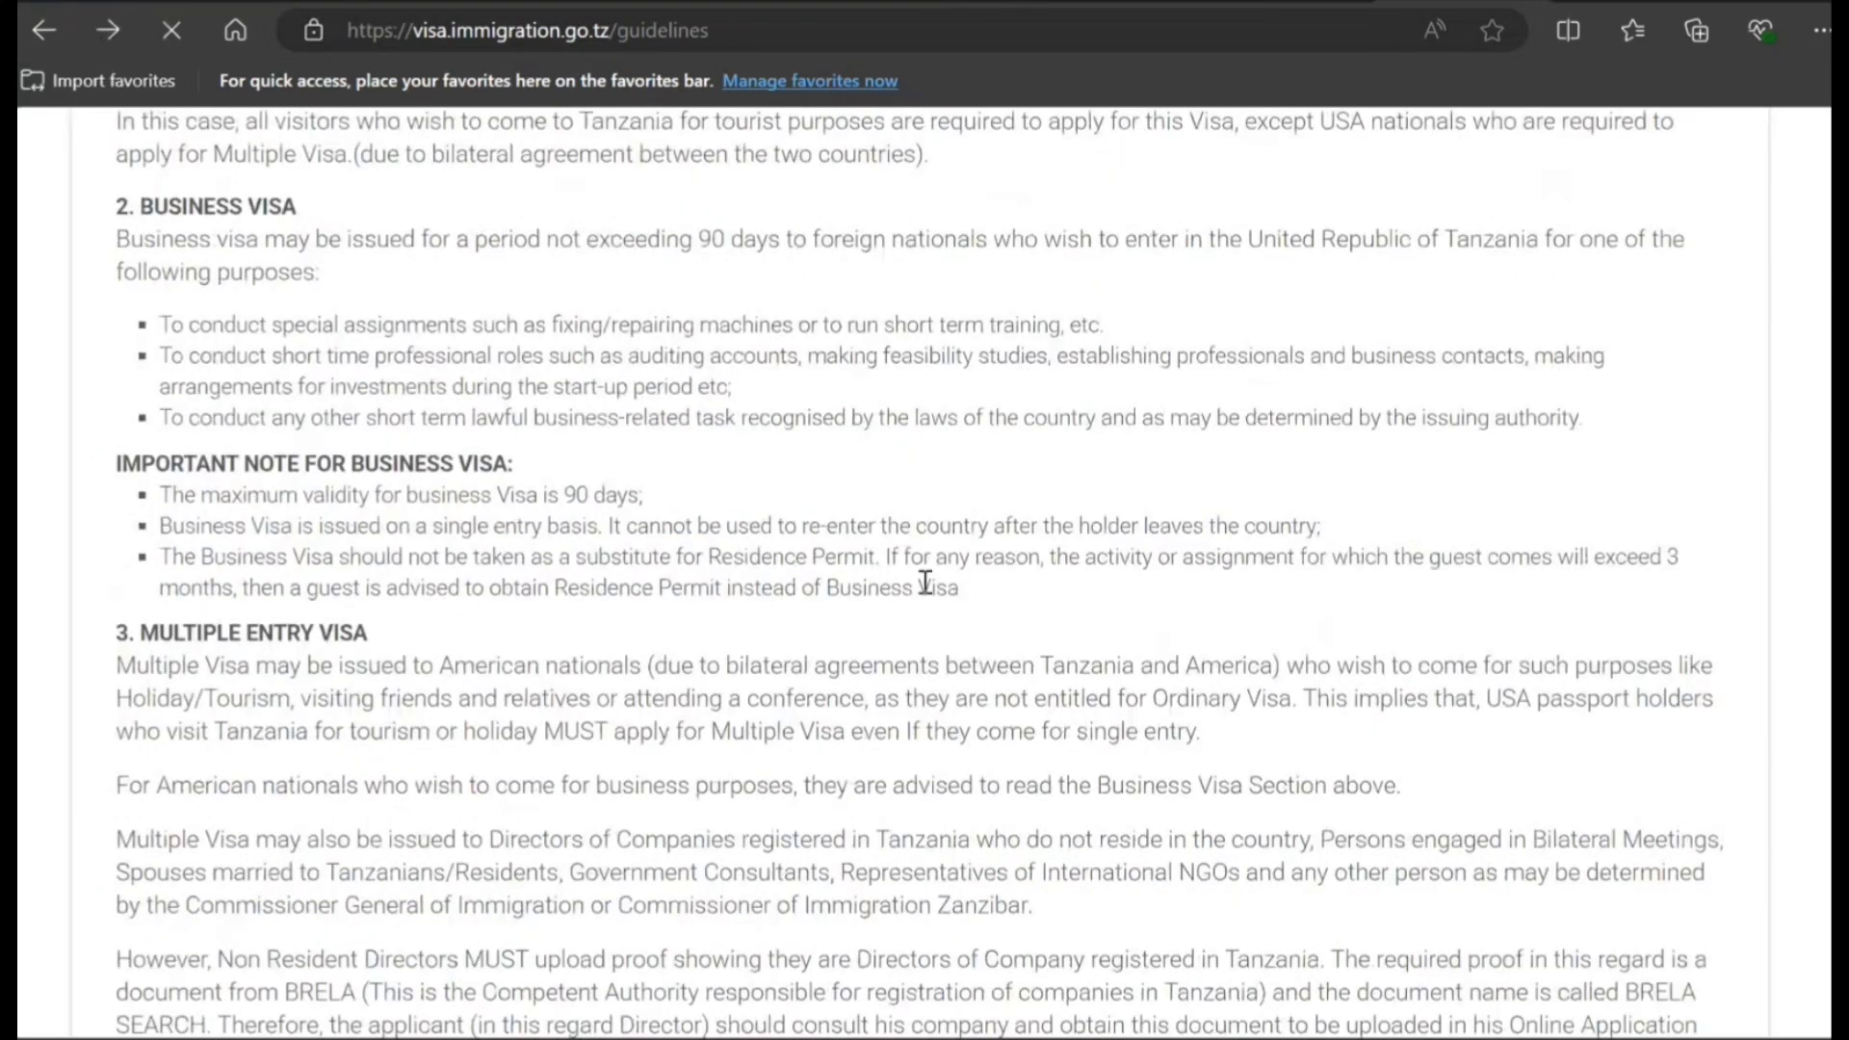
scroll(924, 590, "down", 4)
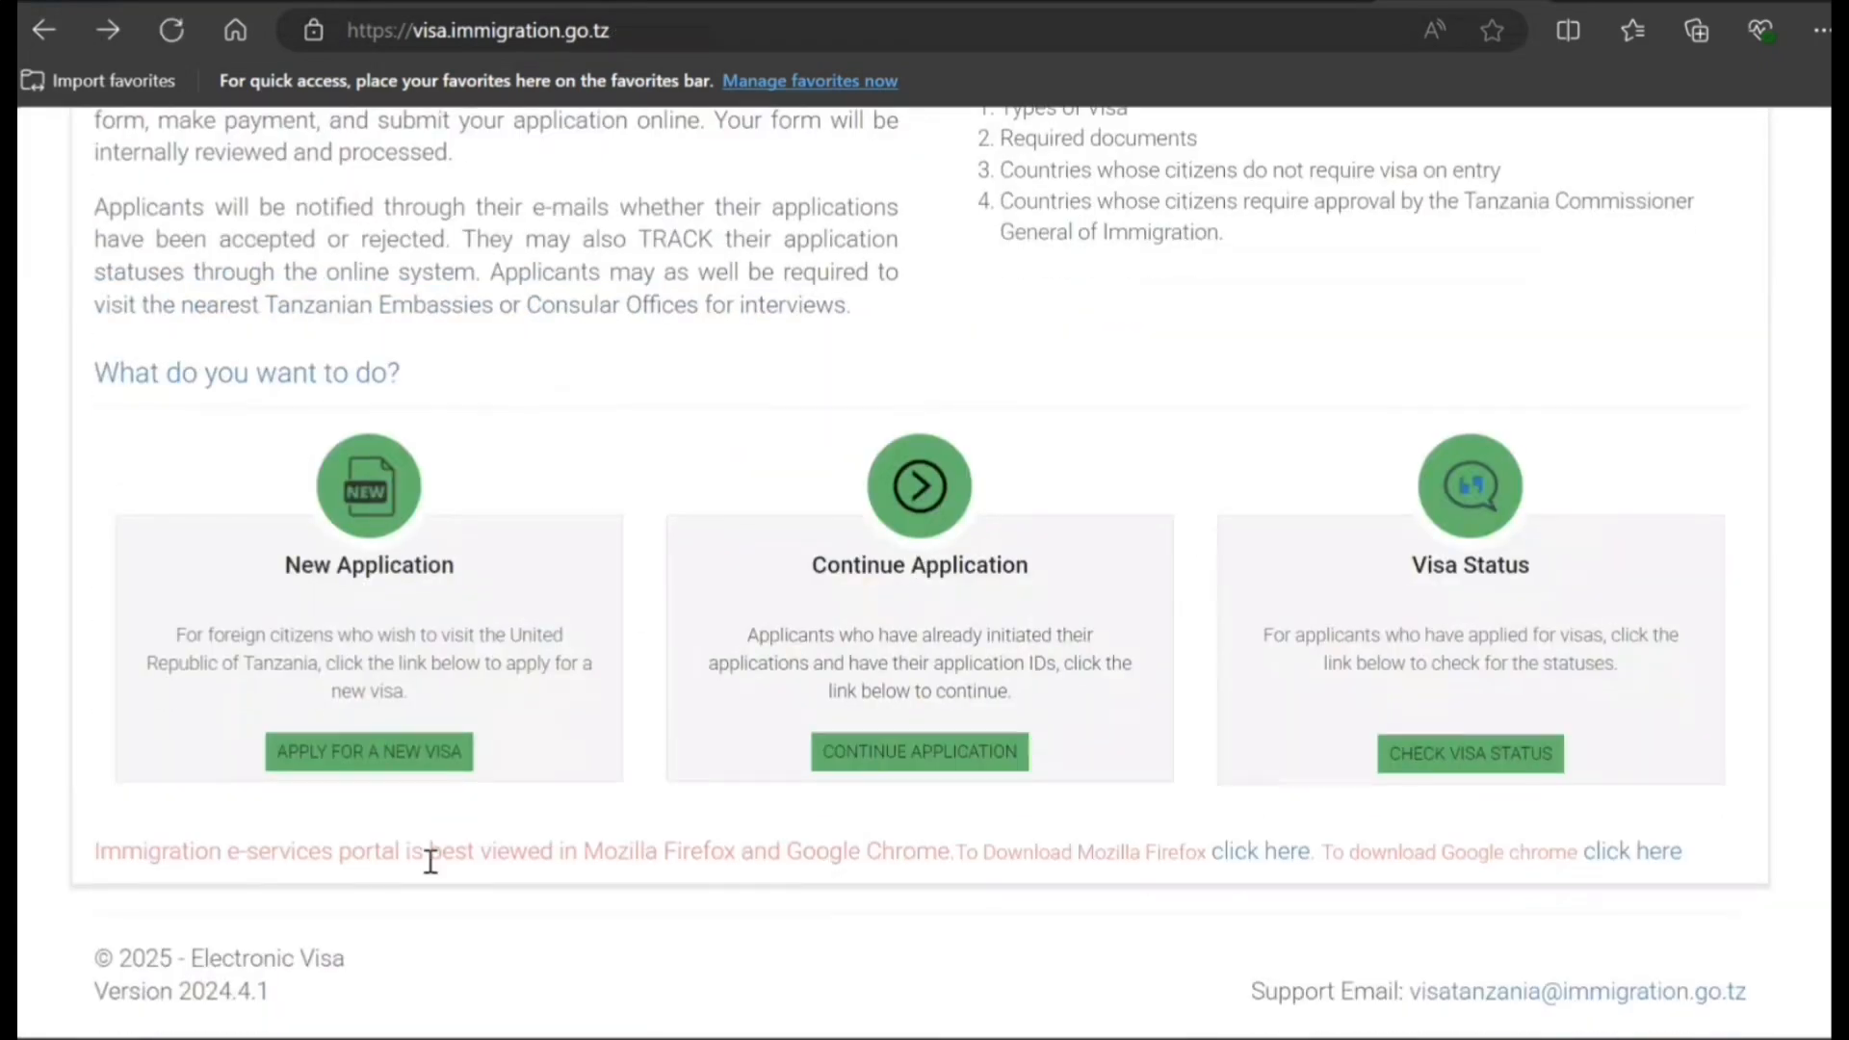
- Start a new visa application and scroll down the empty Personal Information form
left_click(417, 760)
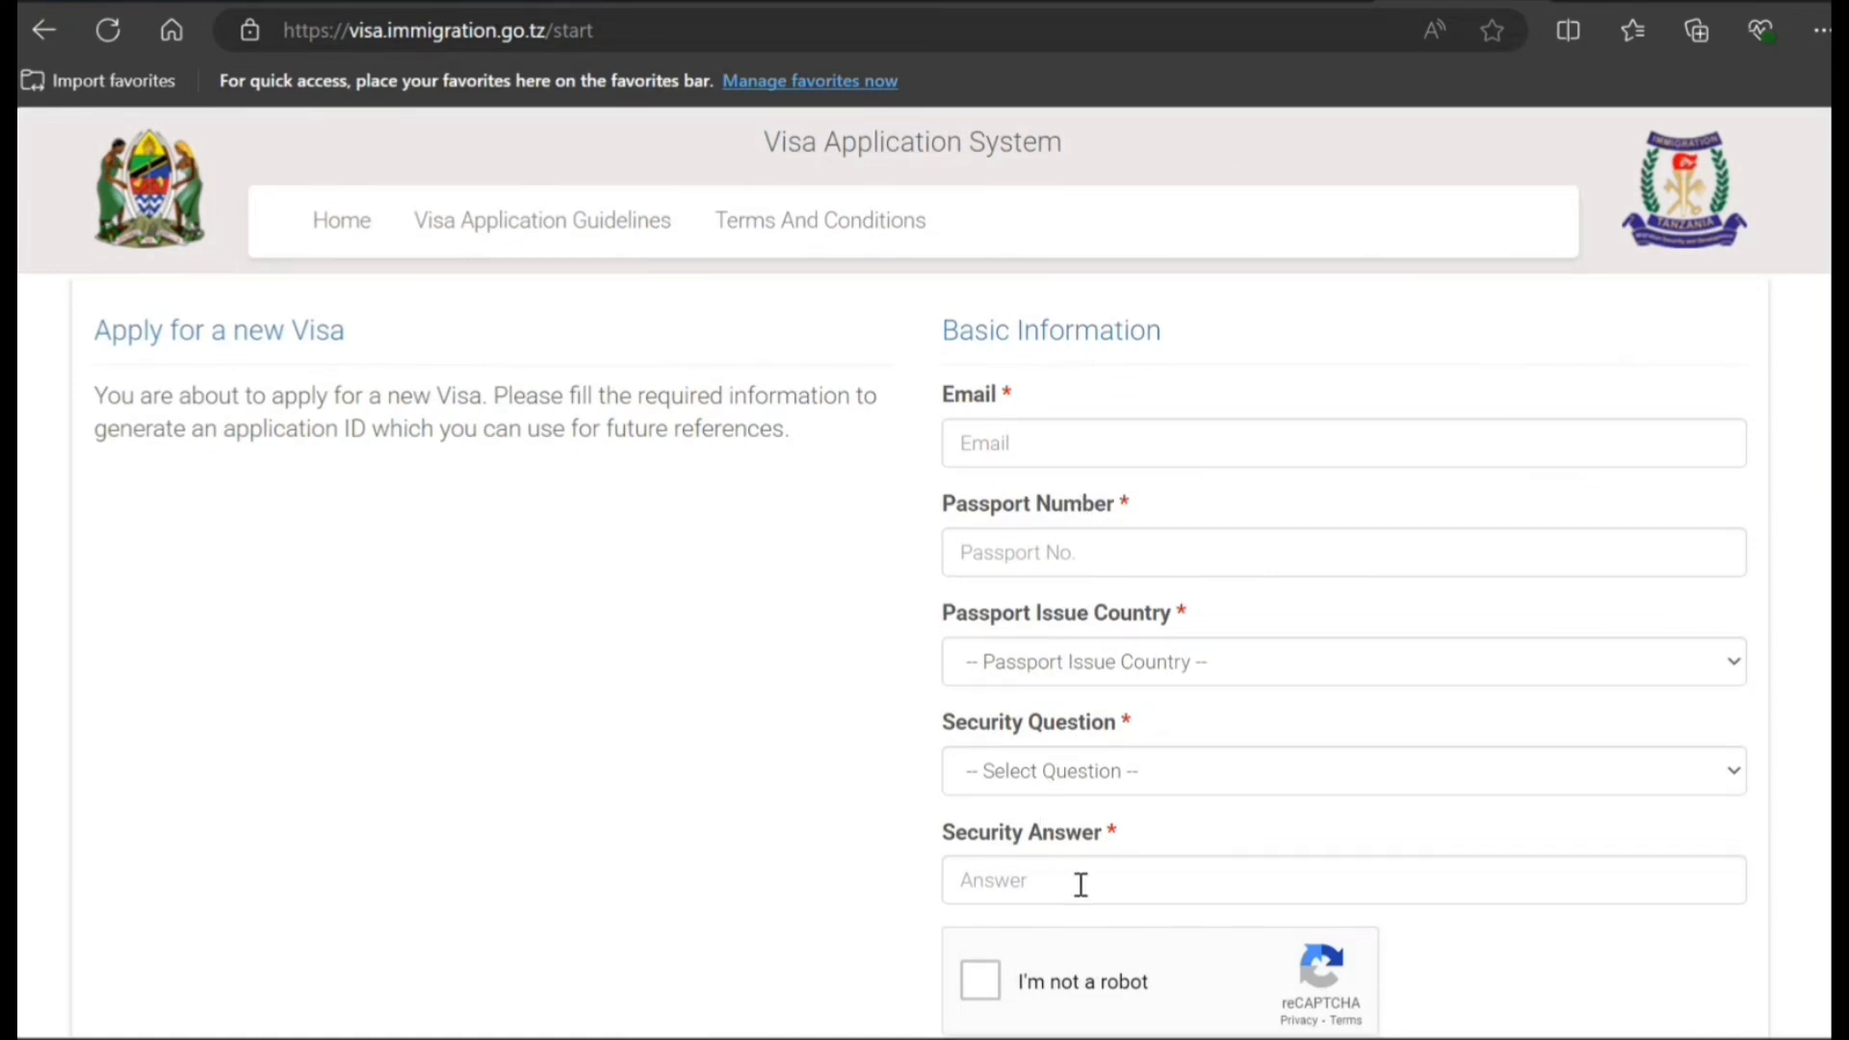
scroll(1081, 884, "down", 3)
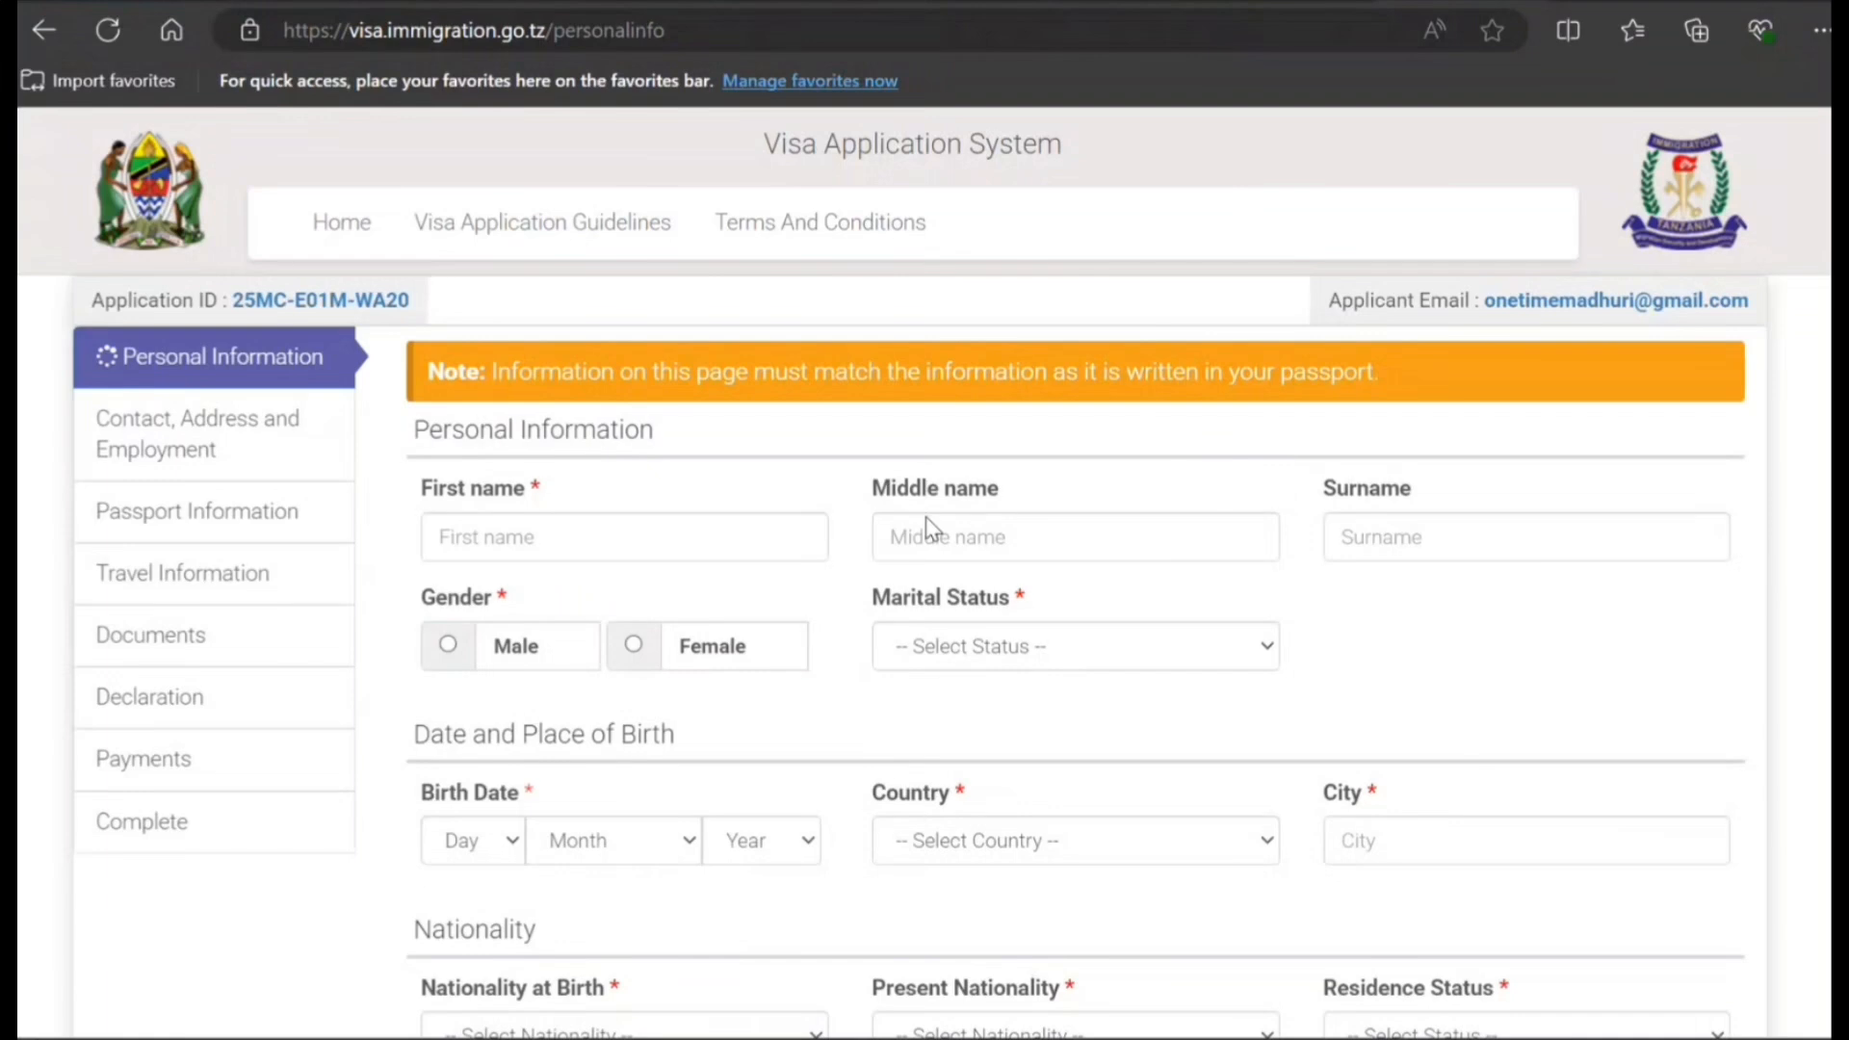
- Enter the applicant's first and last name, gender male, and marital status Single
left_click(707, 531)
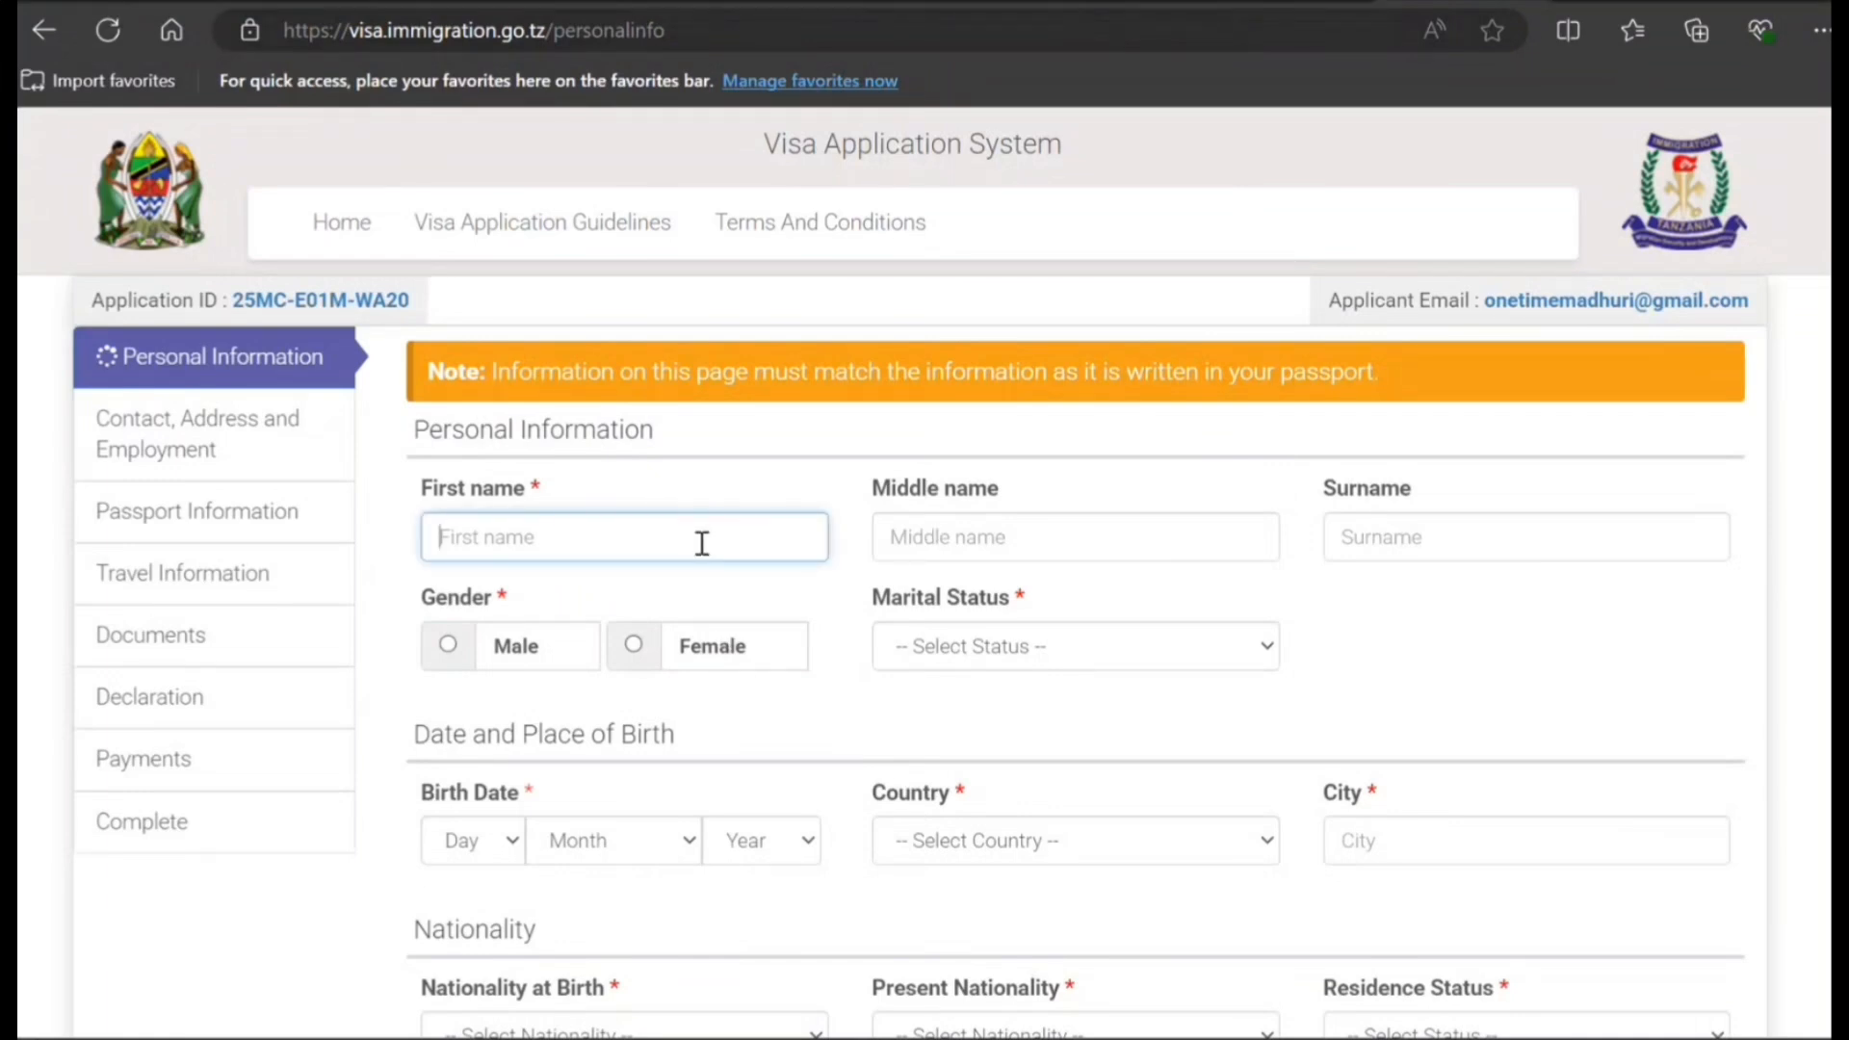
type("John")
key("Tab")
key("Tab")
type("Smith")
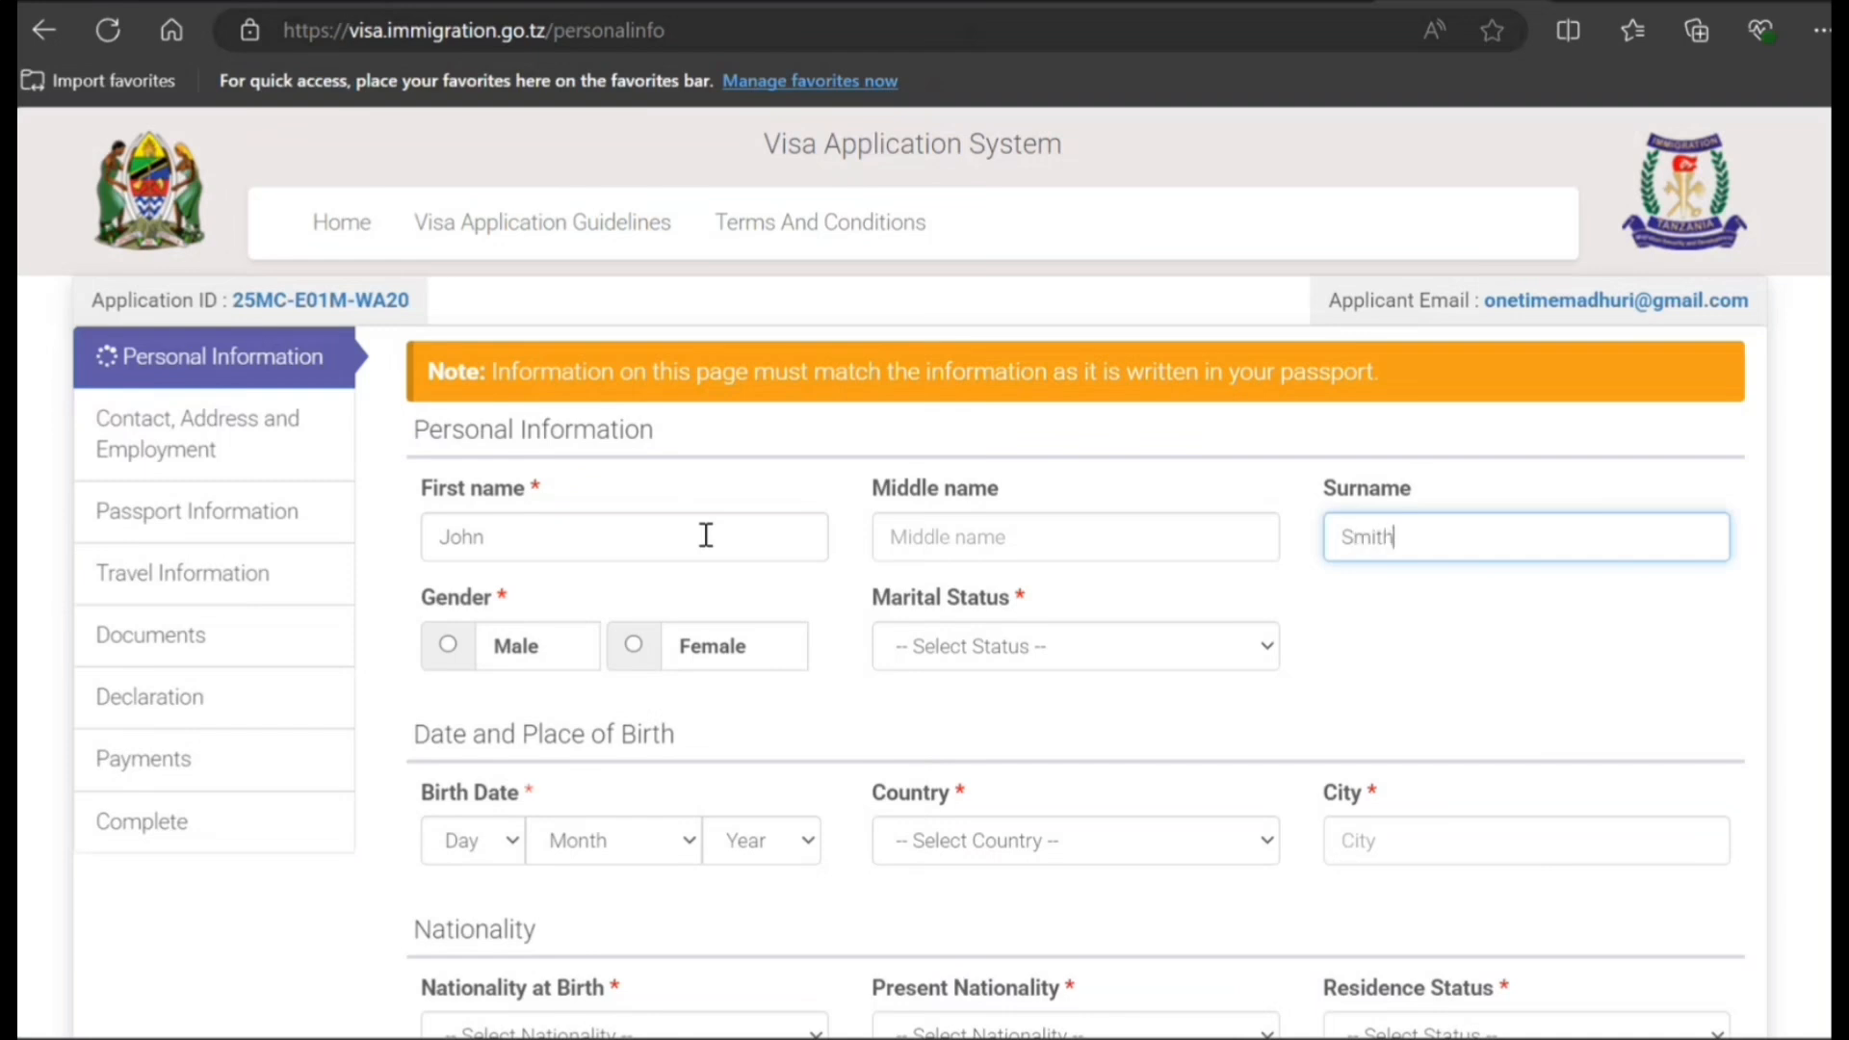
left_click(443, 661)
left_click(966, 660)
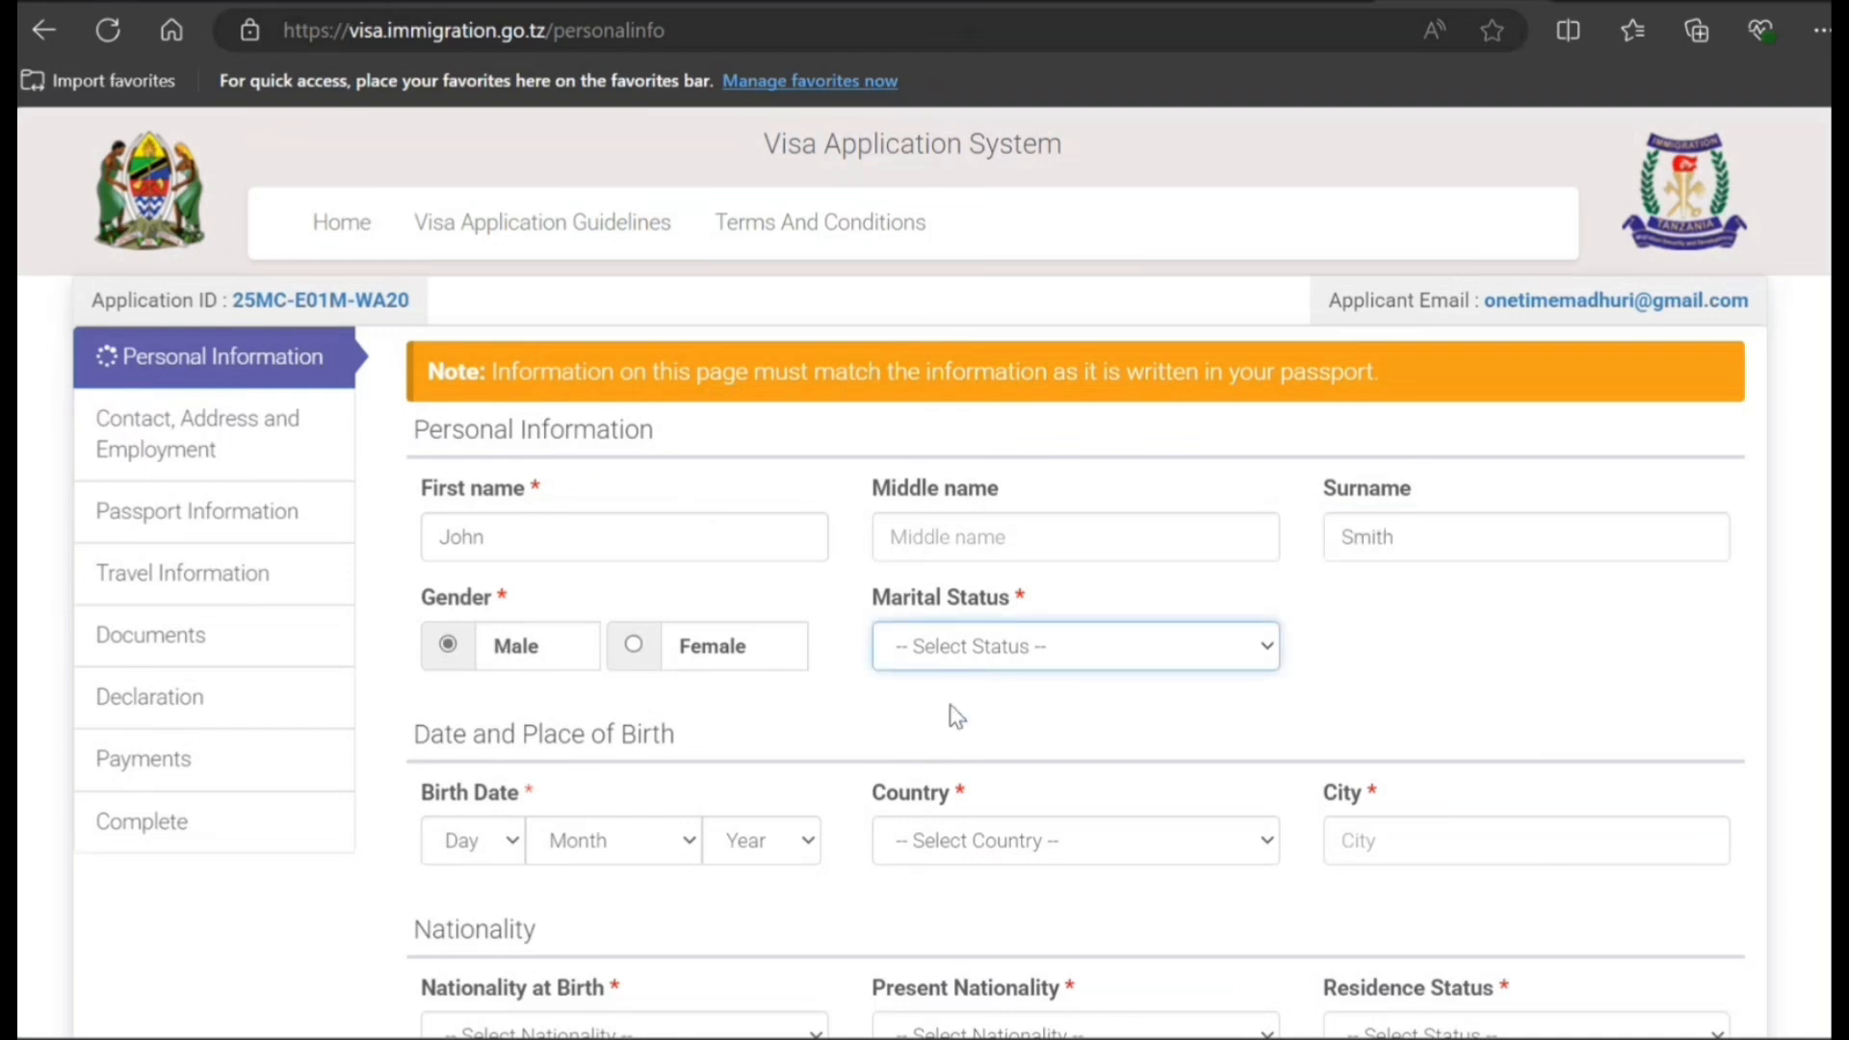
left_click(938, 732)
scroll(872, 654, "down", 3)
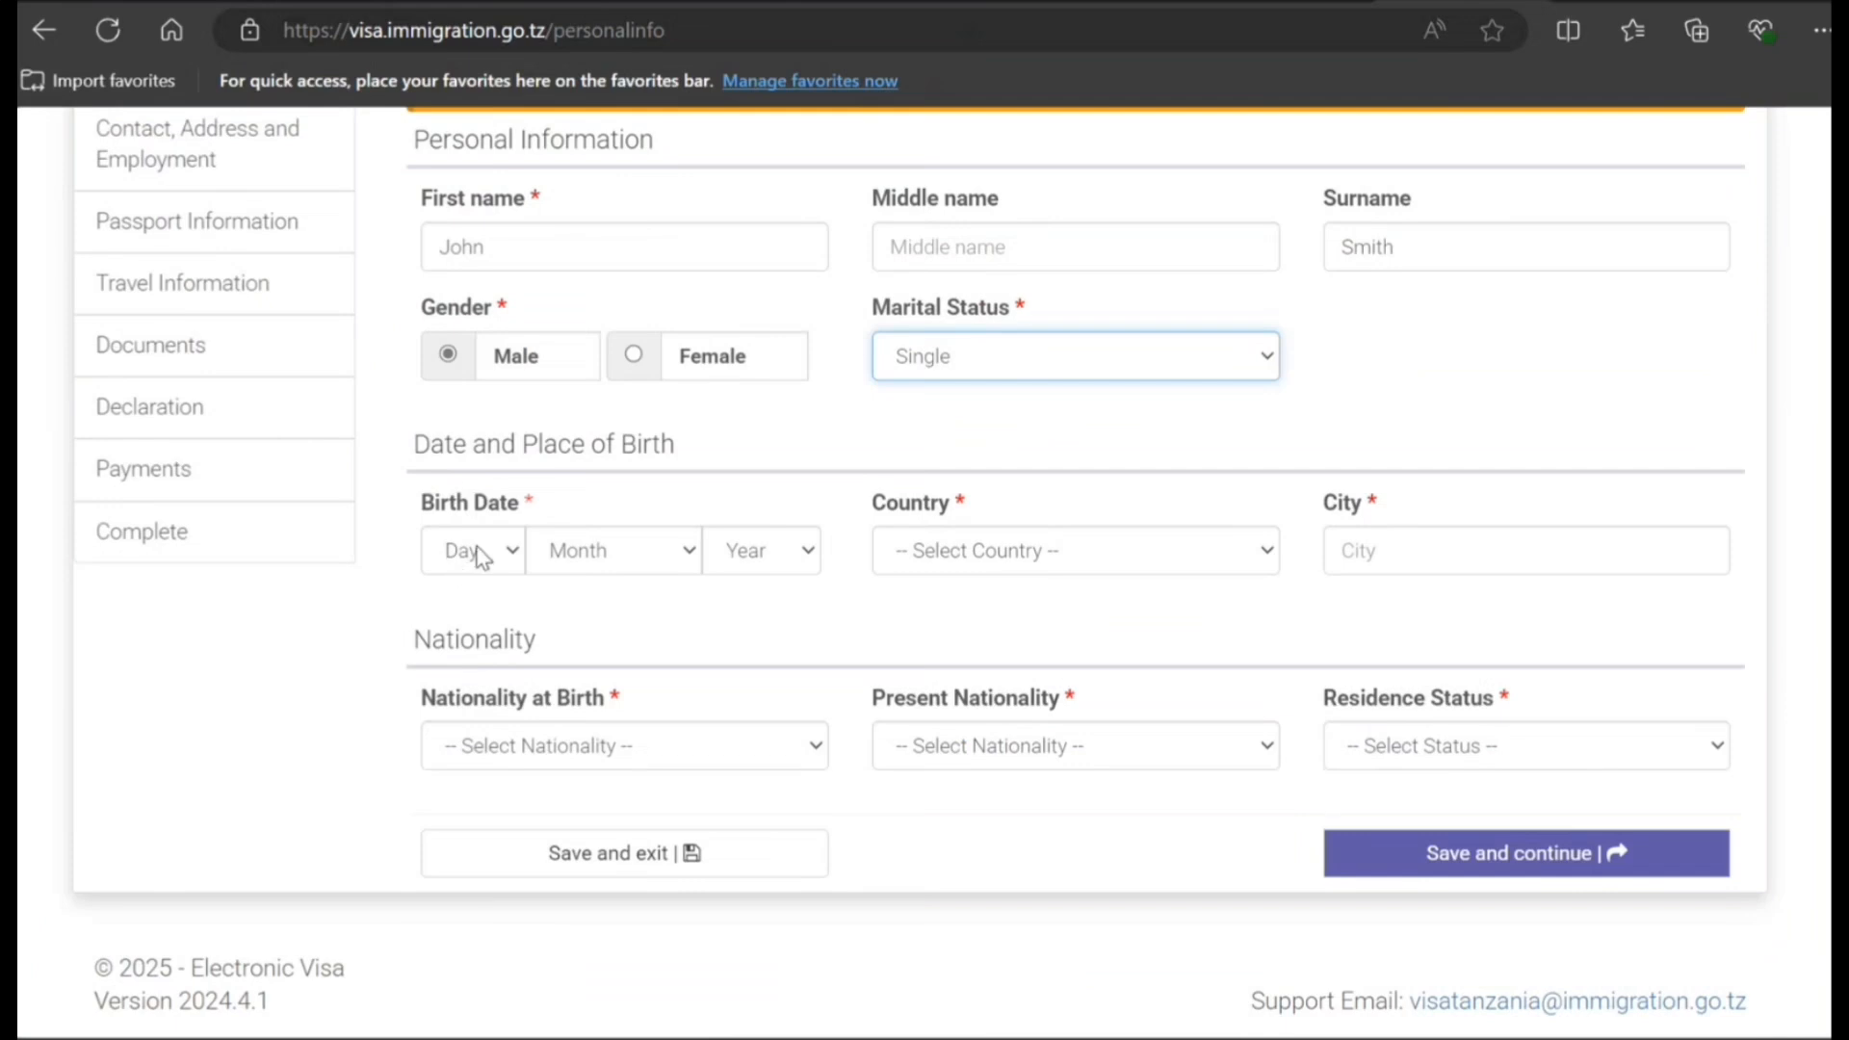
- Set the birth date to 12 August 2000 and birthplace to Toronto, CANADA
left_click(479, 552)
left_click(484, 423)
left_click(617, 547)
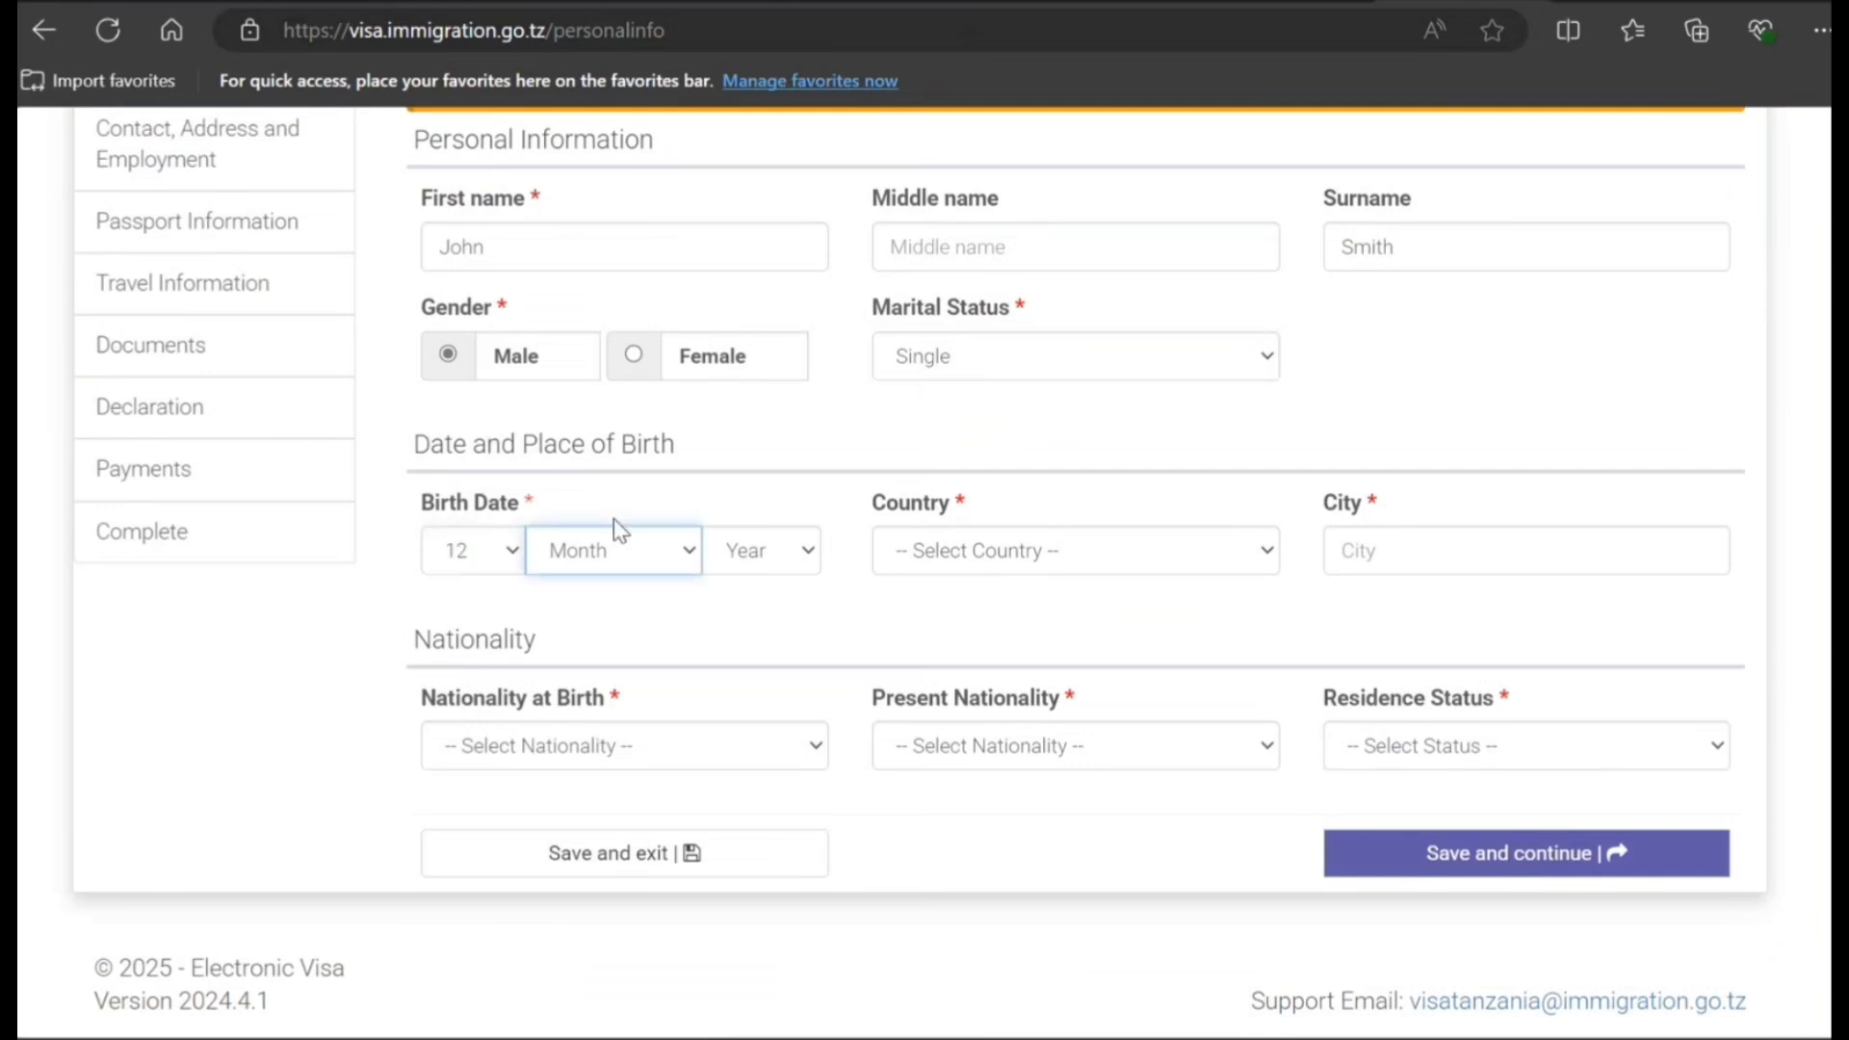
left_click(636, 368)
left_click(759, 553)
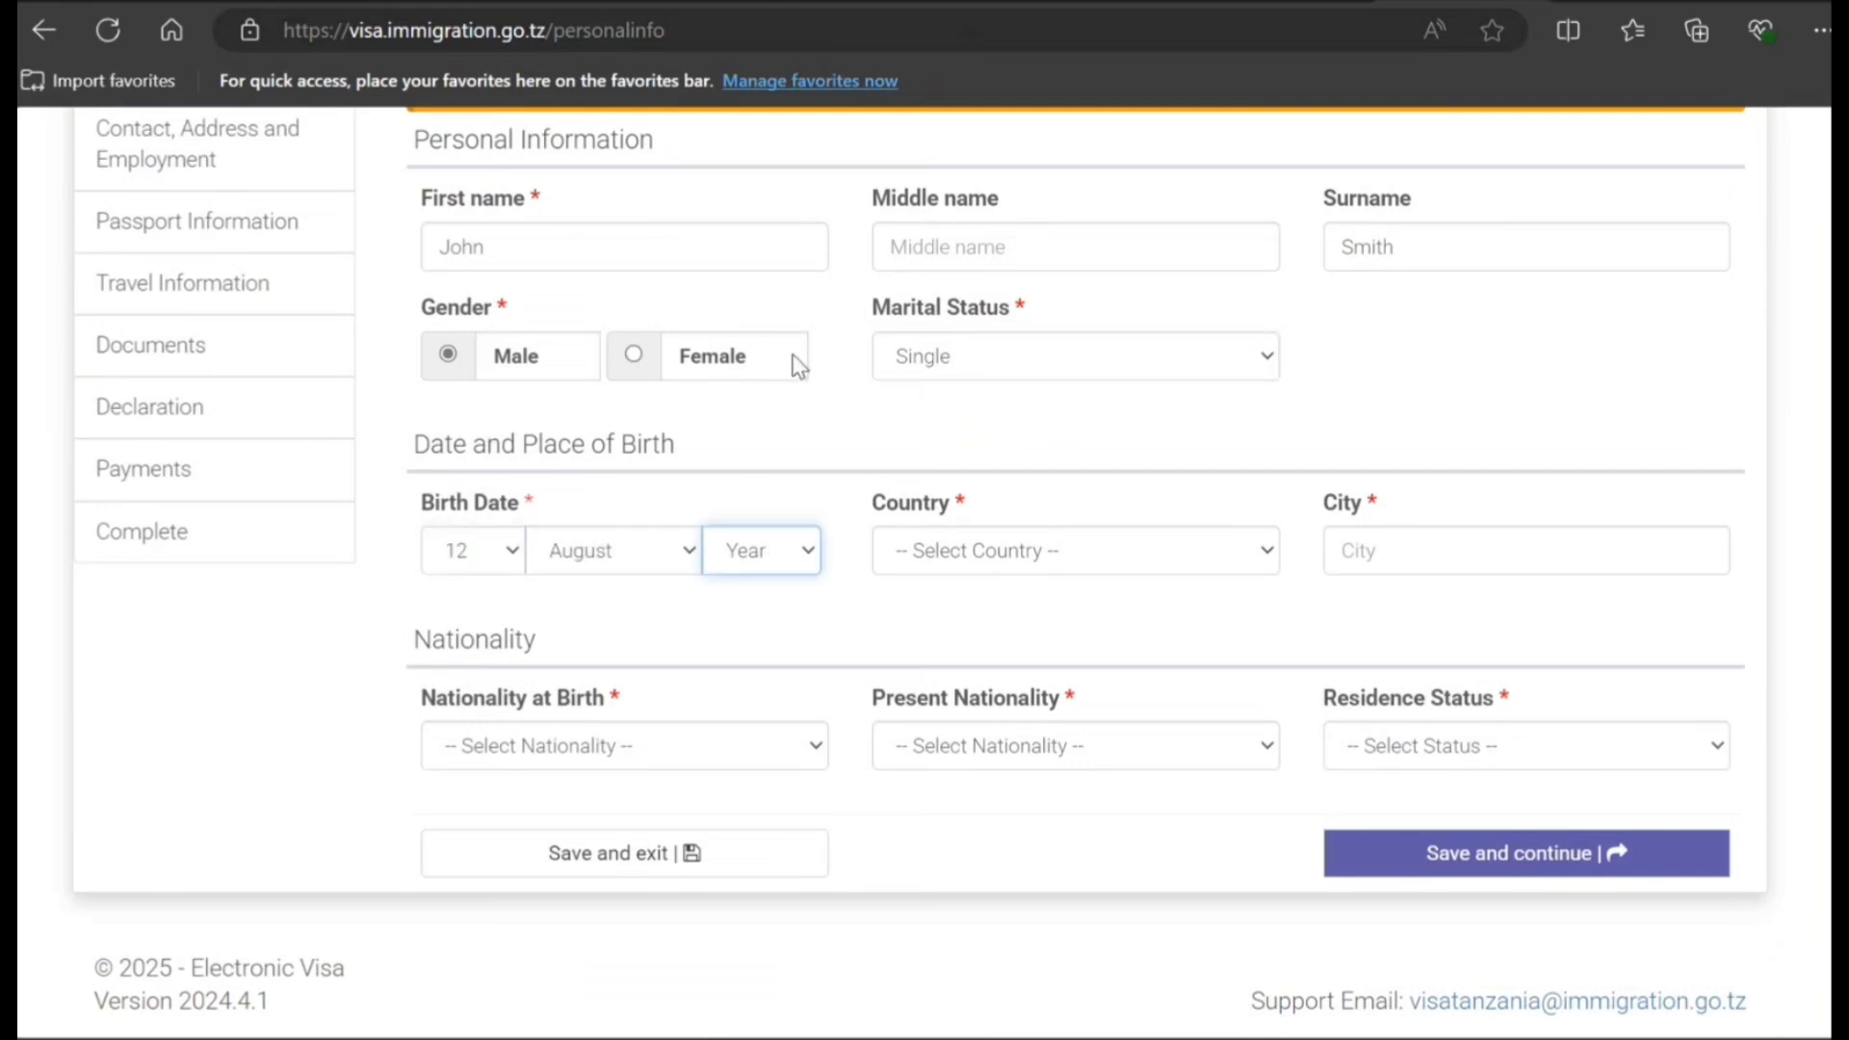
left_click(784, 308)
left_click(1084, 564)
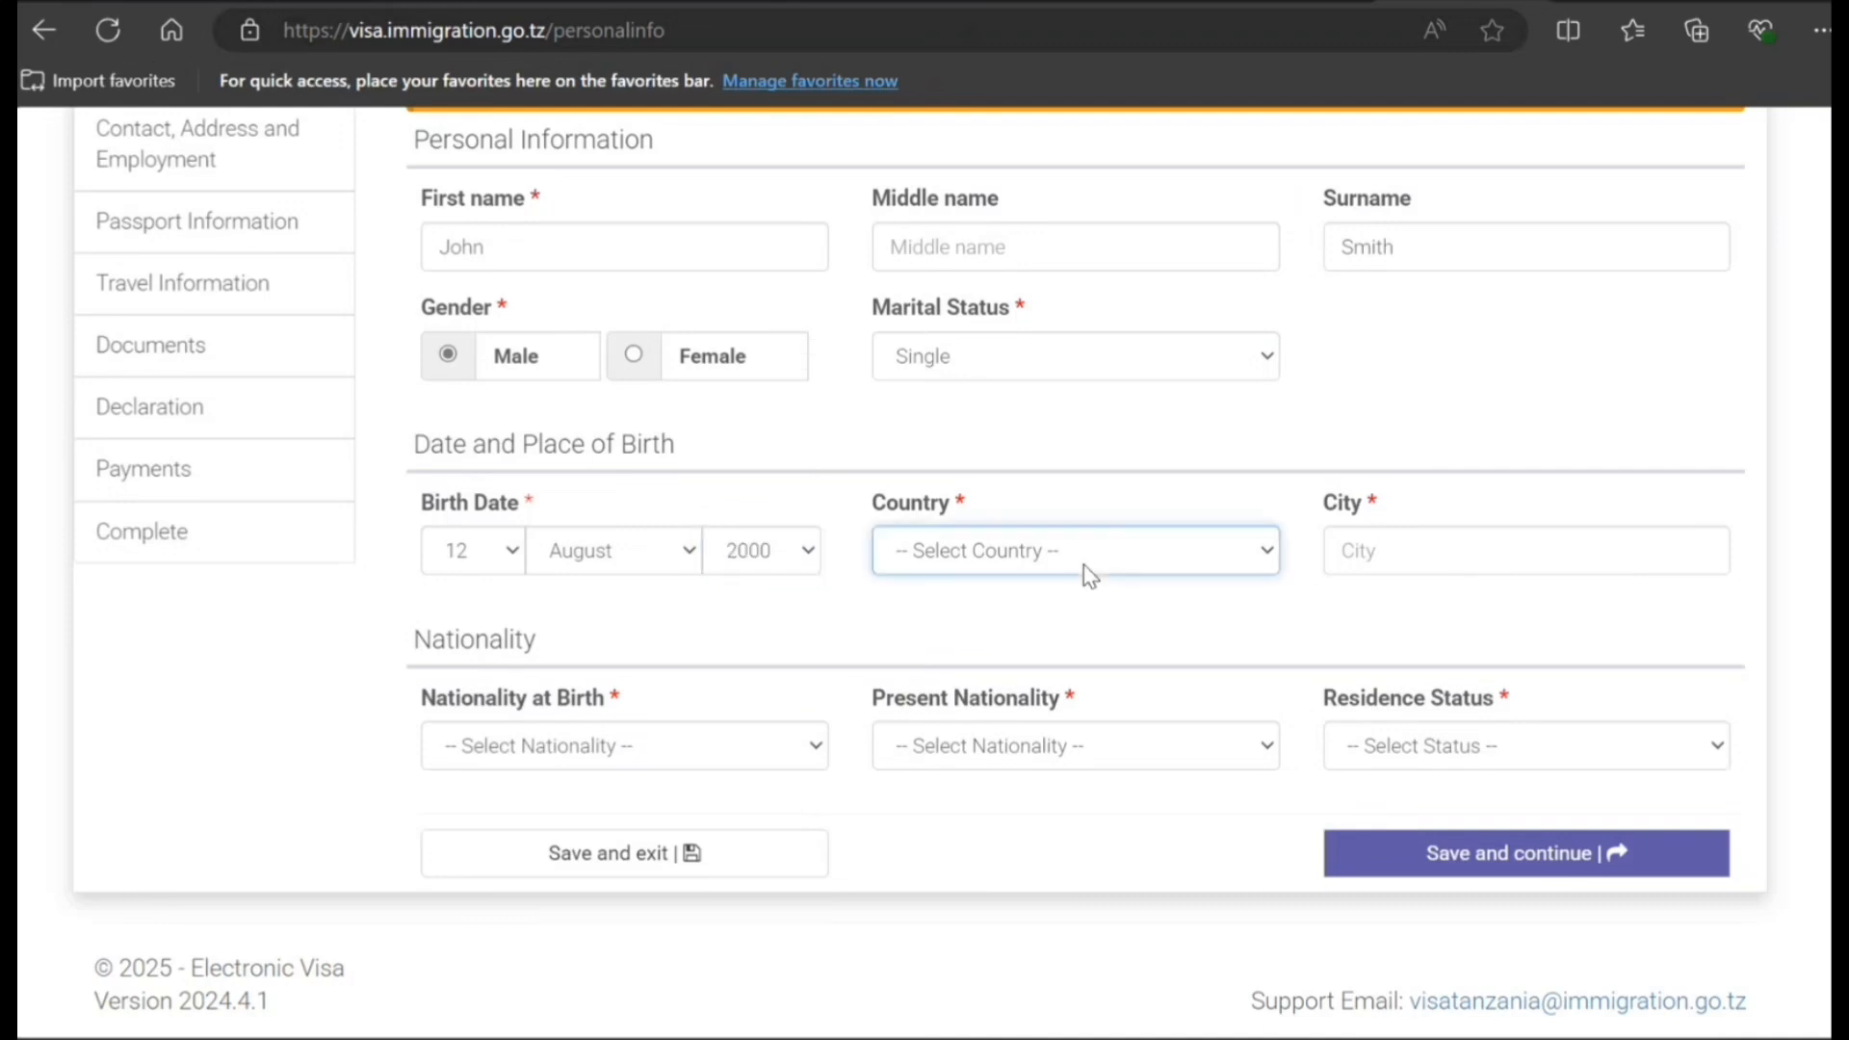
left_click(1086, 420)
left_click(1081, 433)
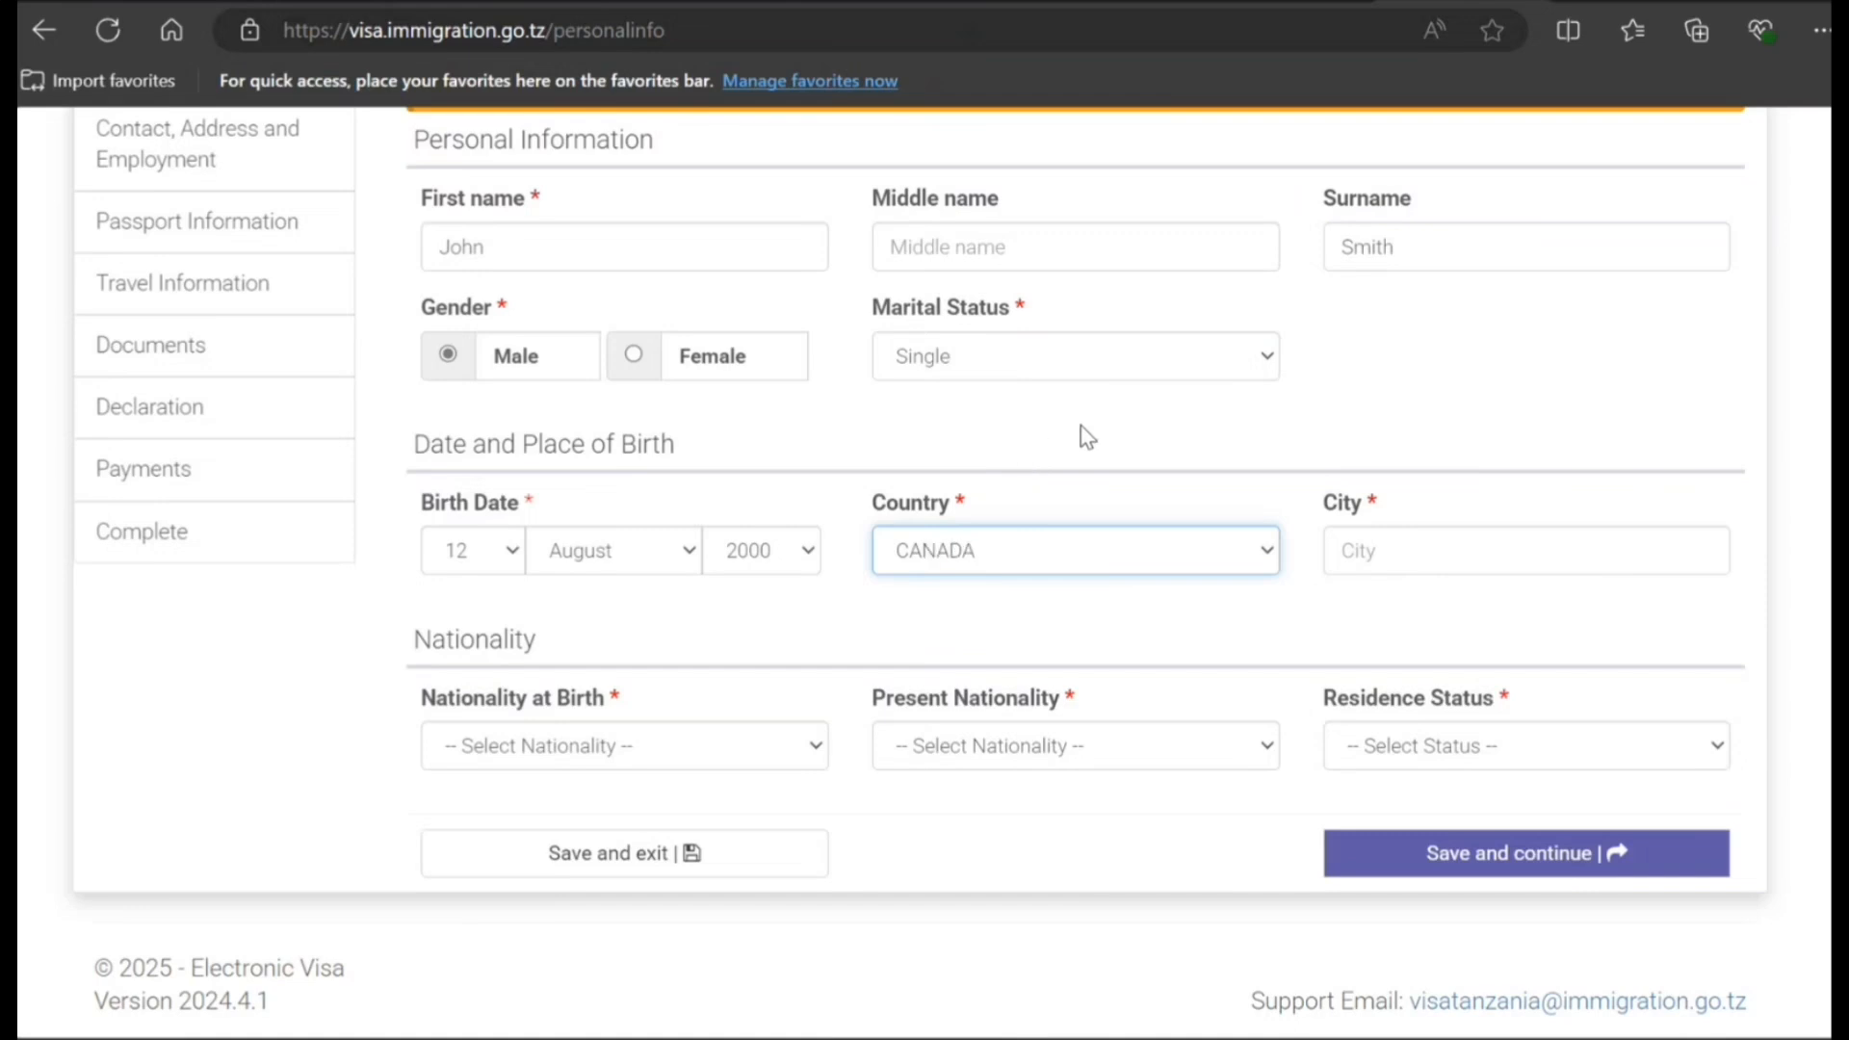
left_click(1405, 560)
type("Toro")
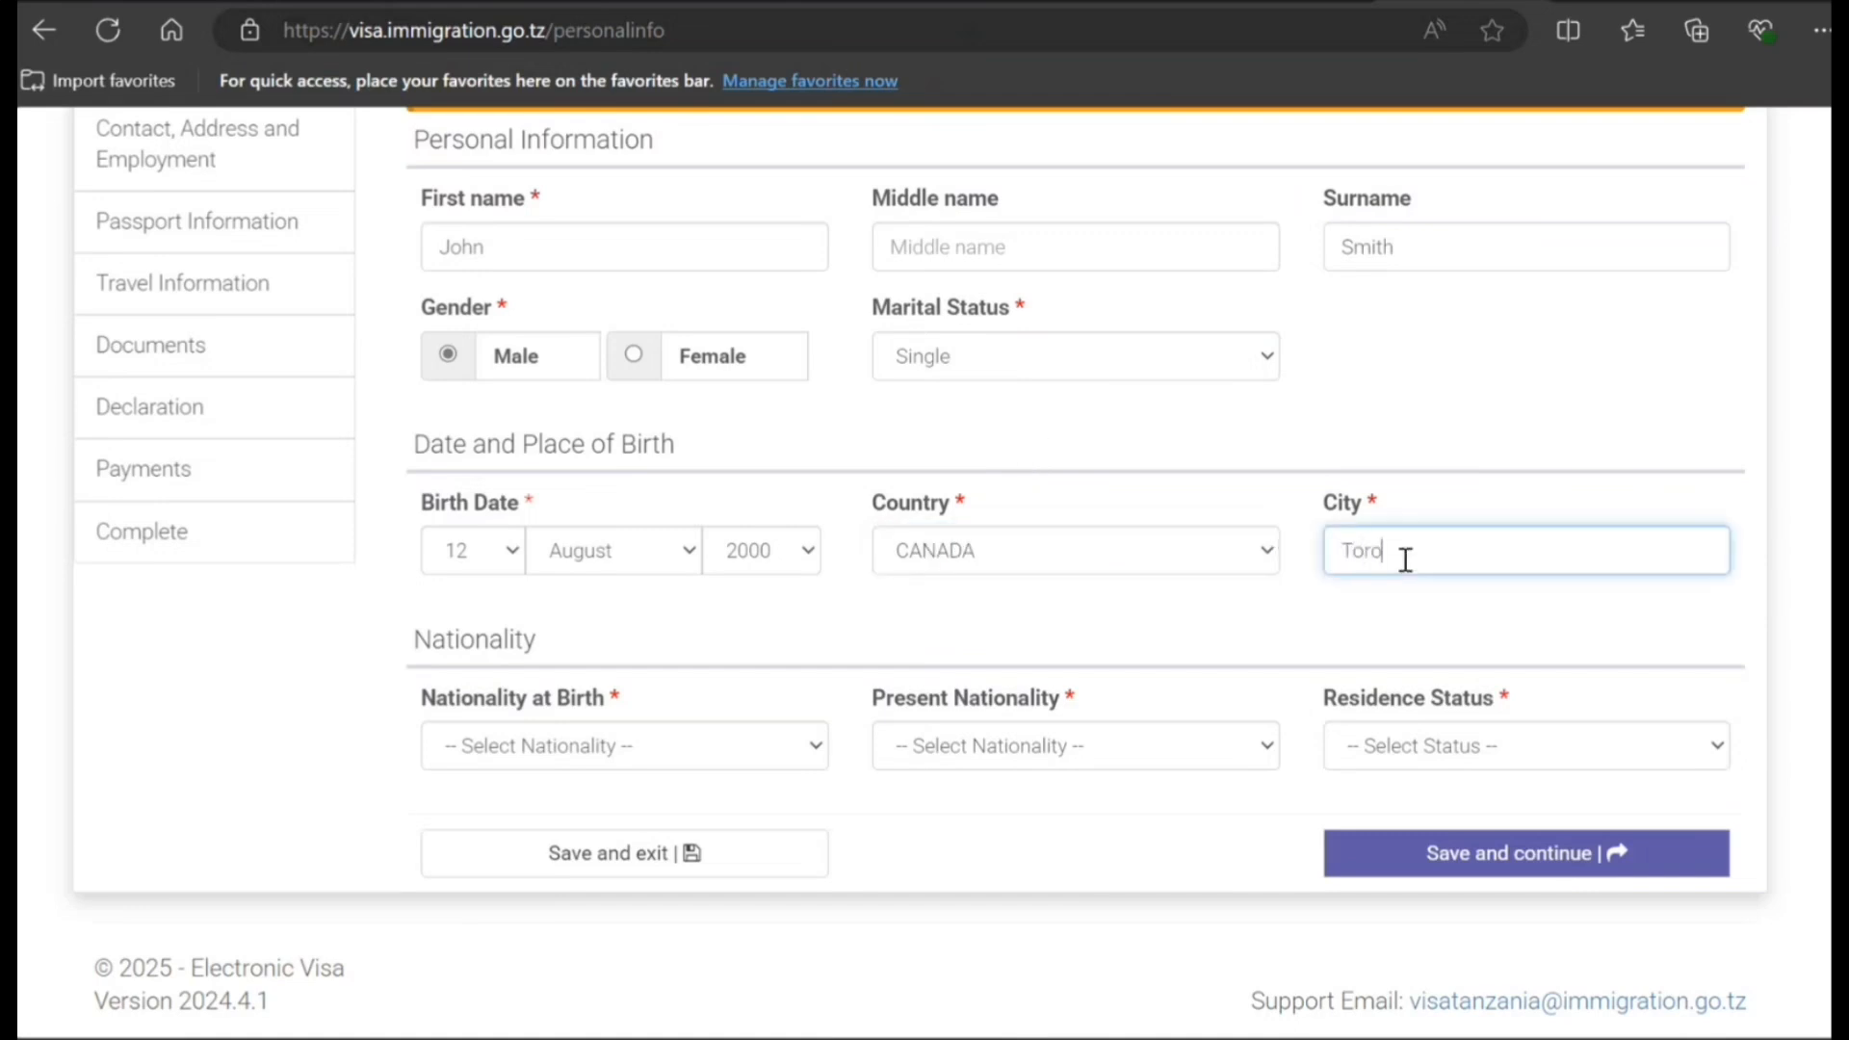
type("nto")
scroll(863, 737, "down", 1)
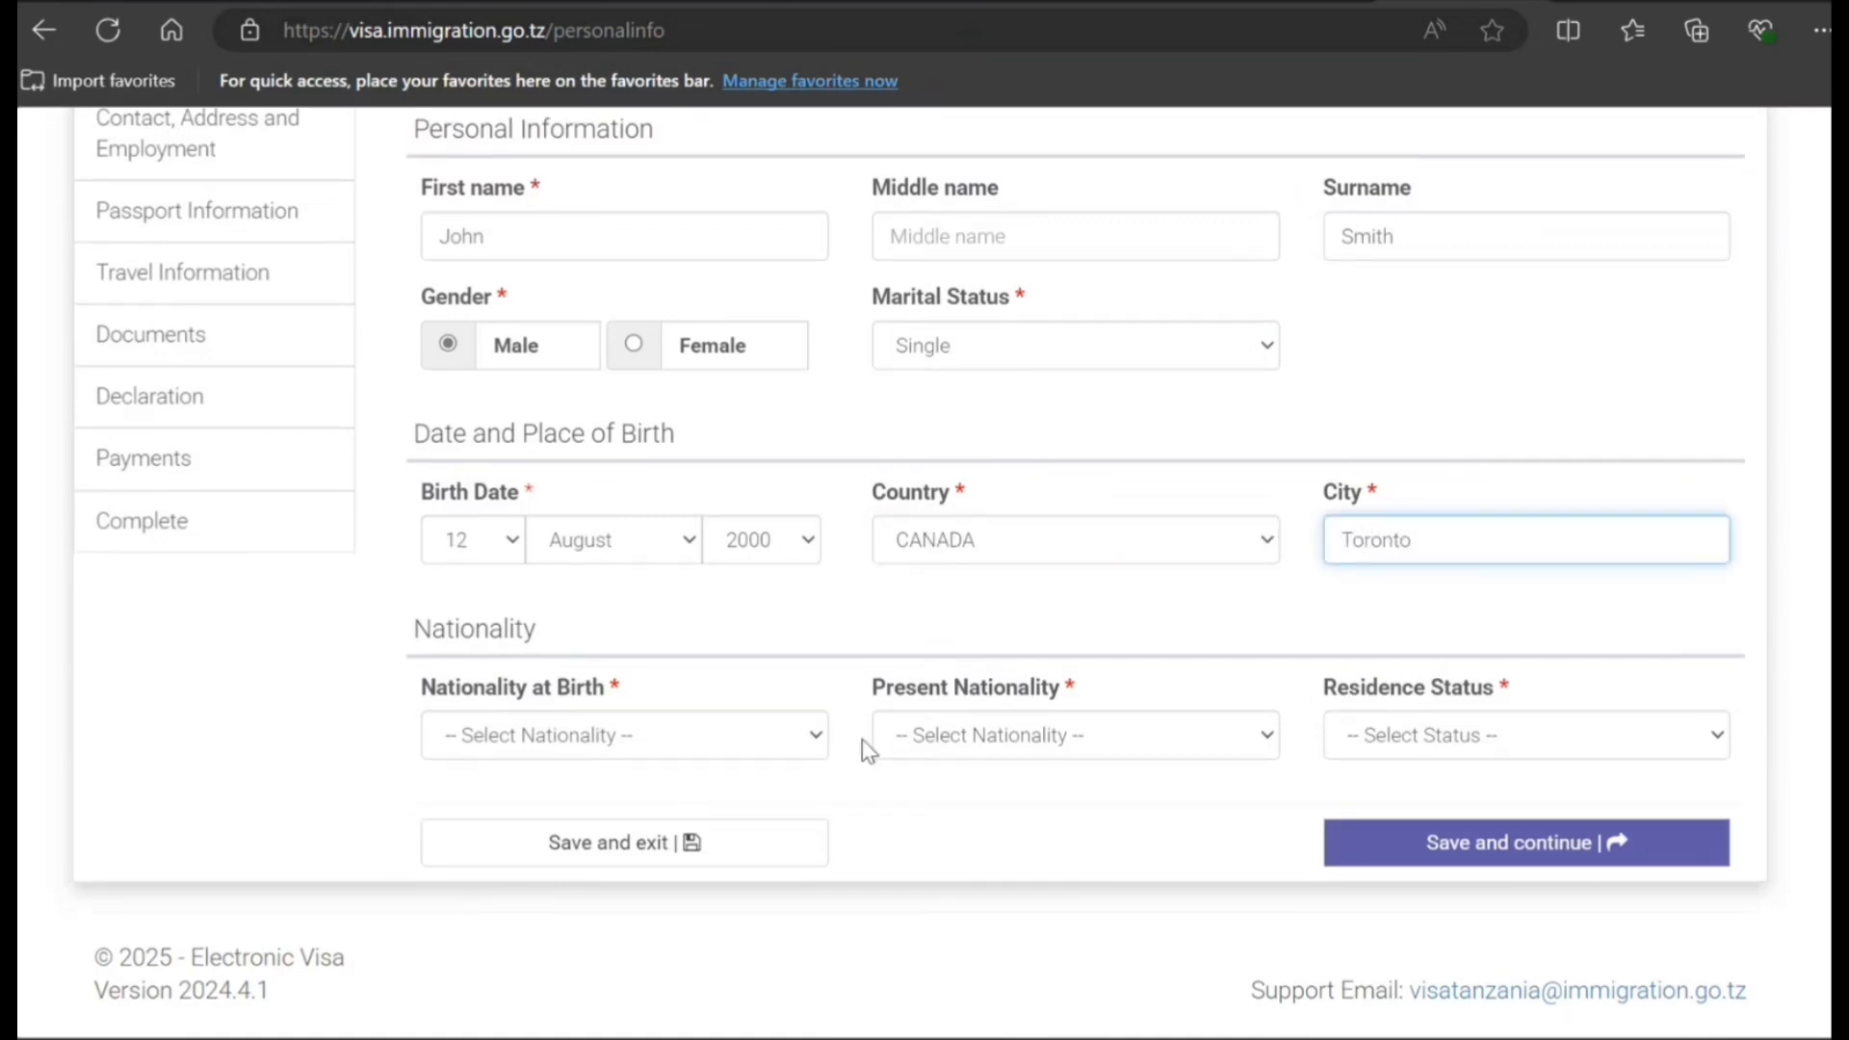
- Choose CANADIAN for both nationalities and Citizen residence status, then save and continue
left_click(731, 753)
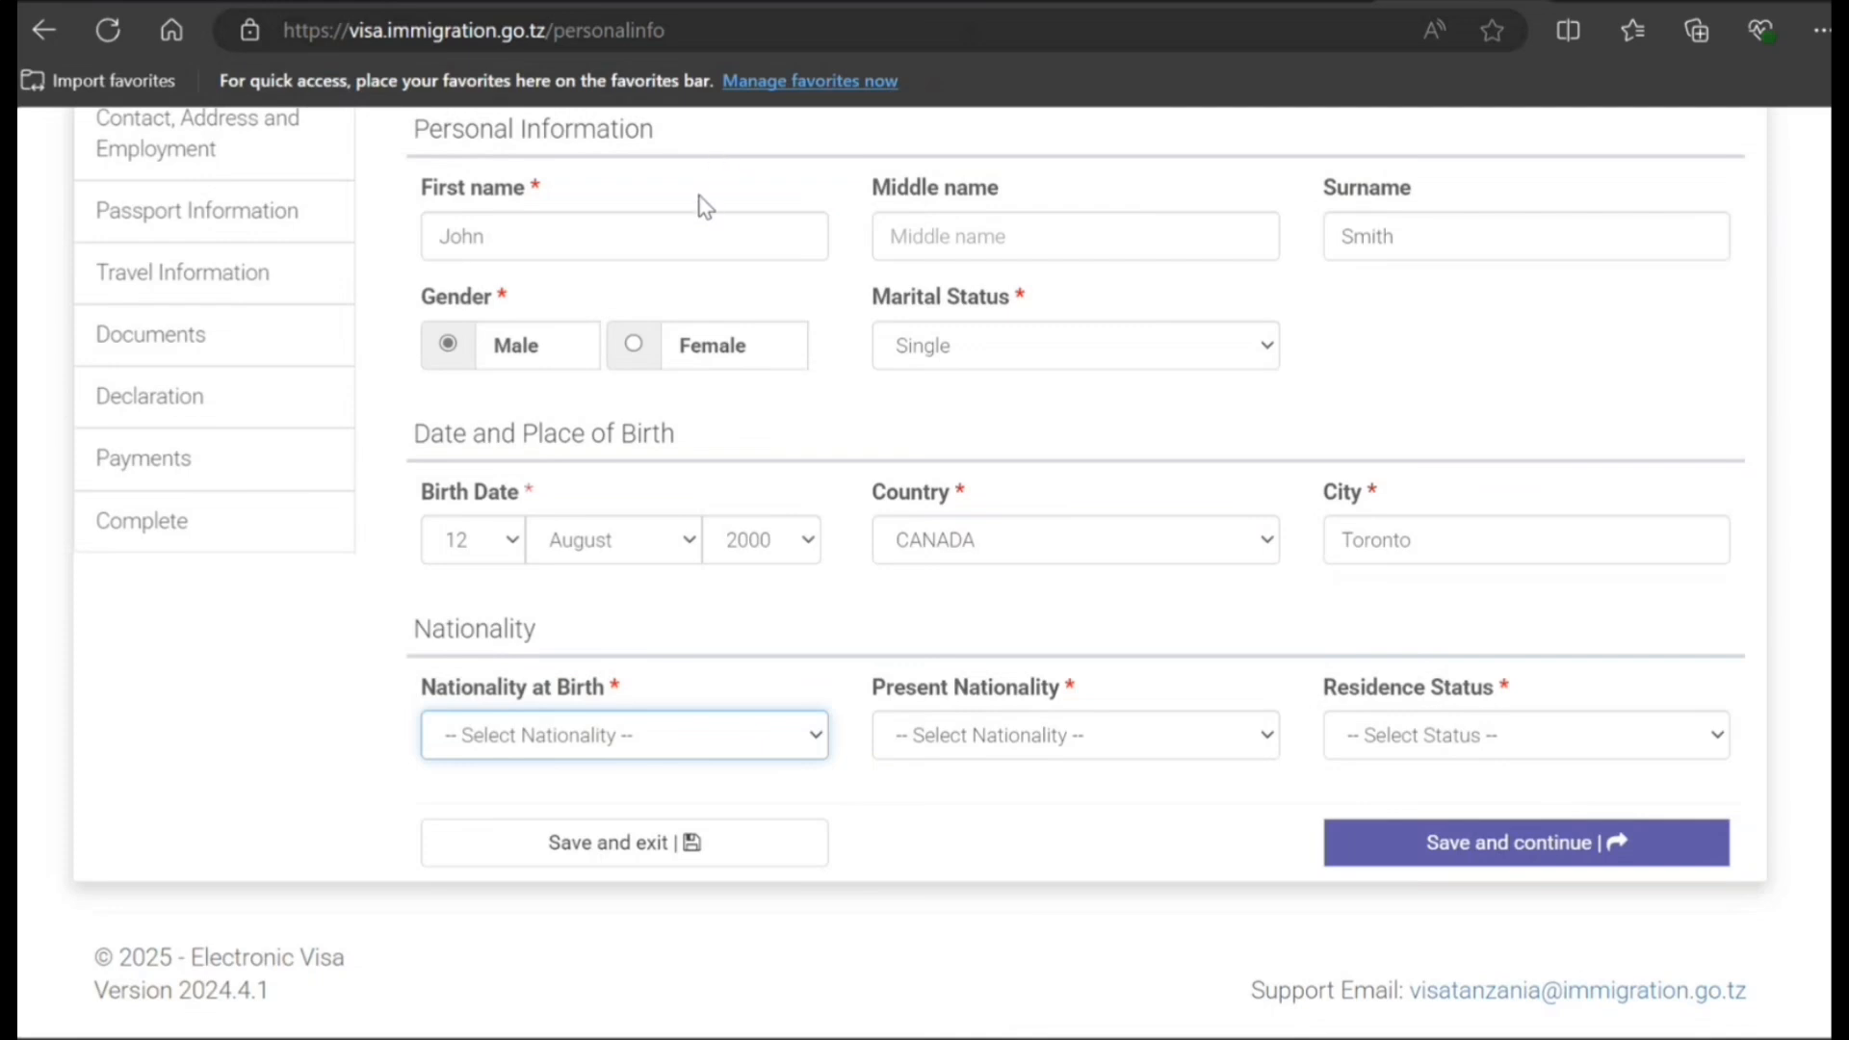
left_click(595, 243)
left_click(1056, 743)
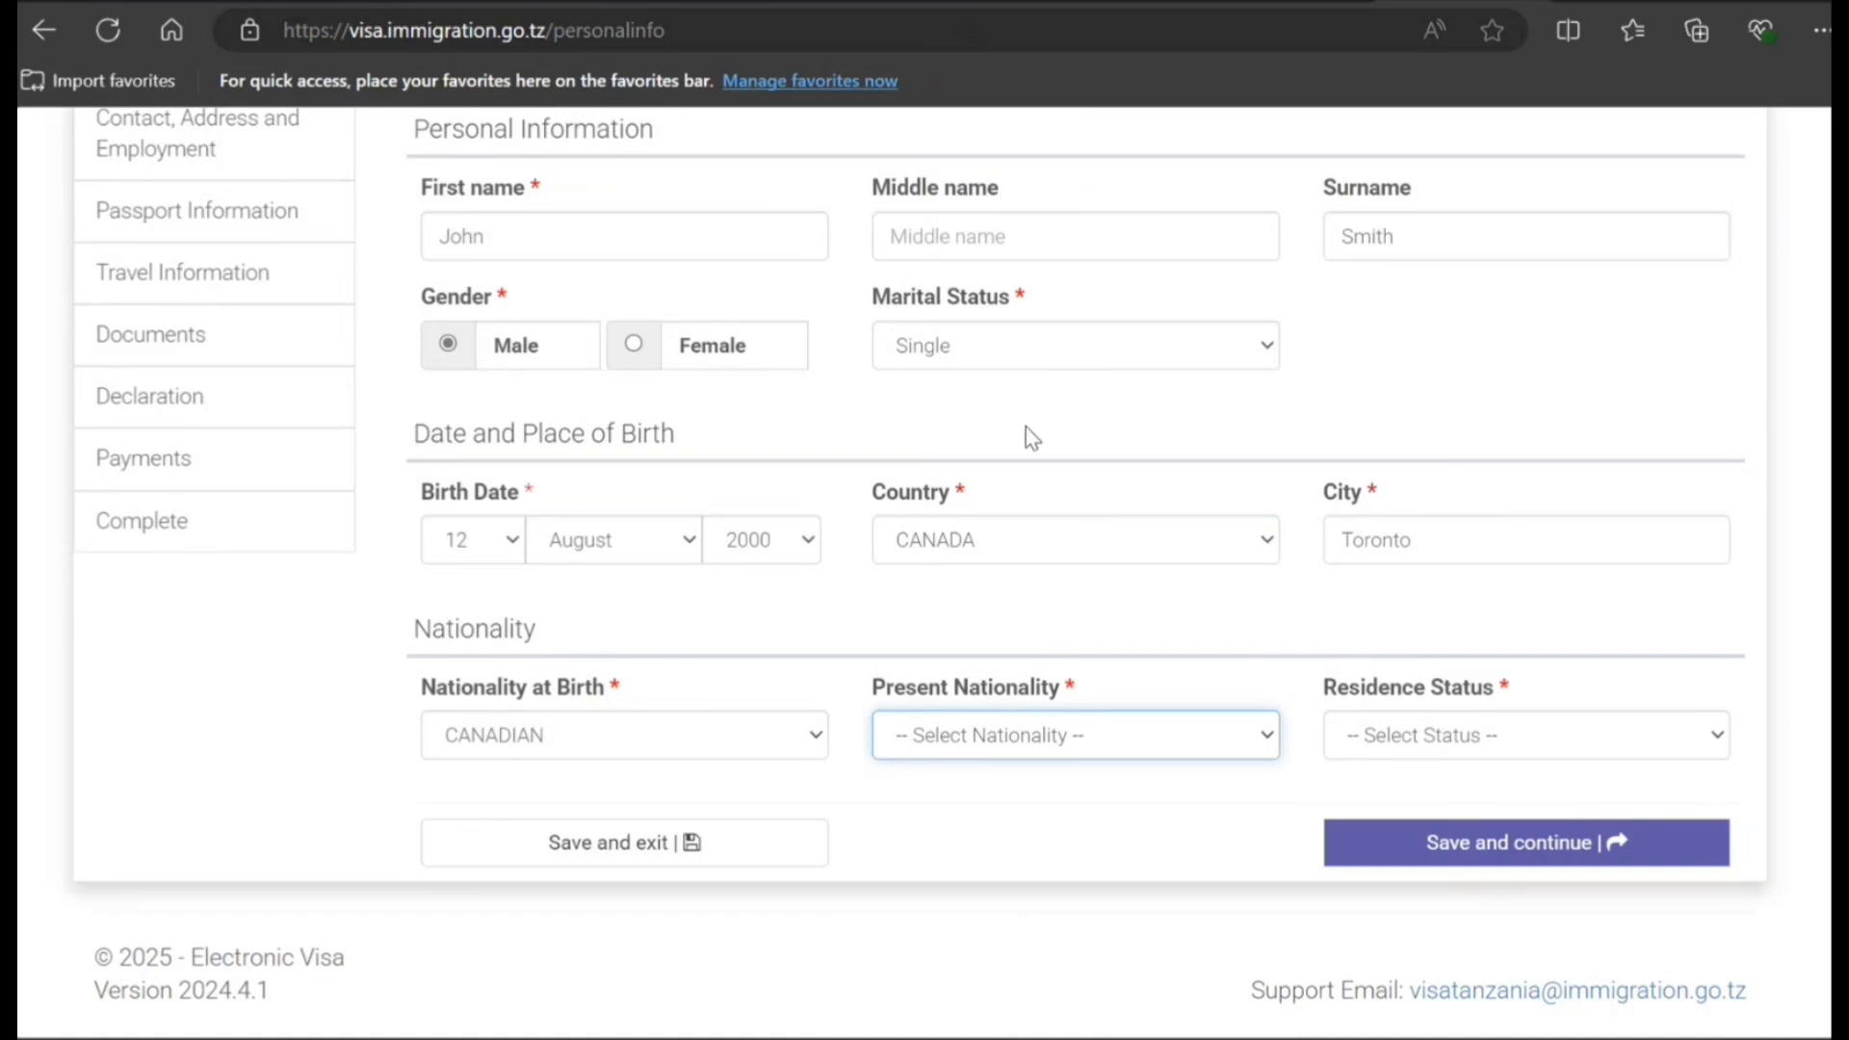
left_click(983, 541)
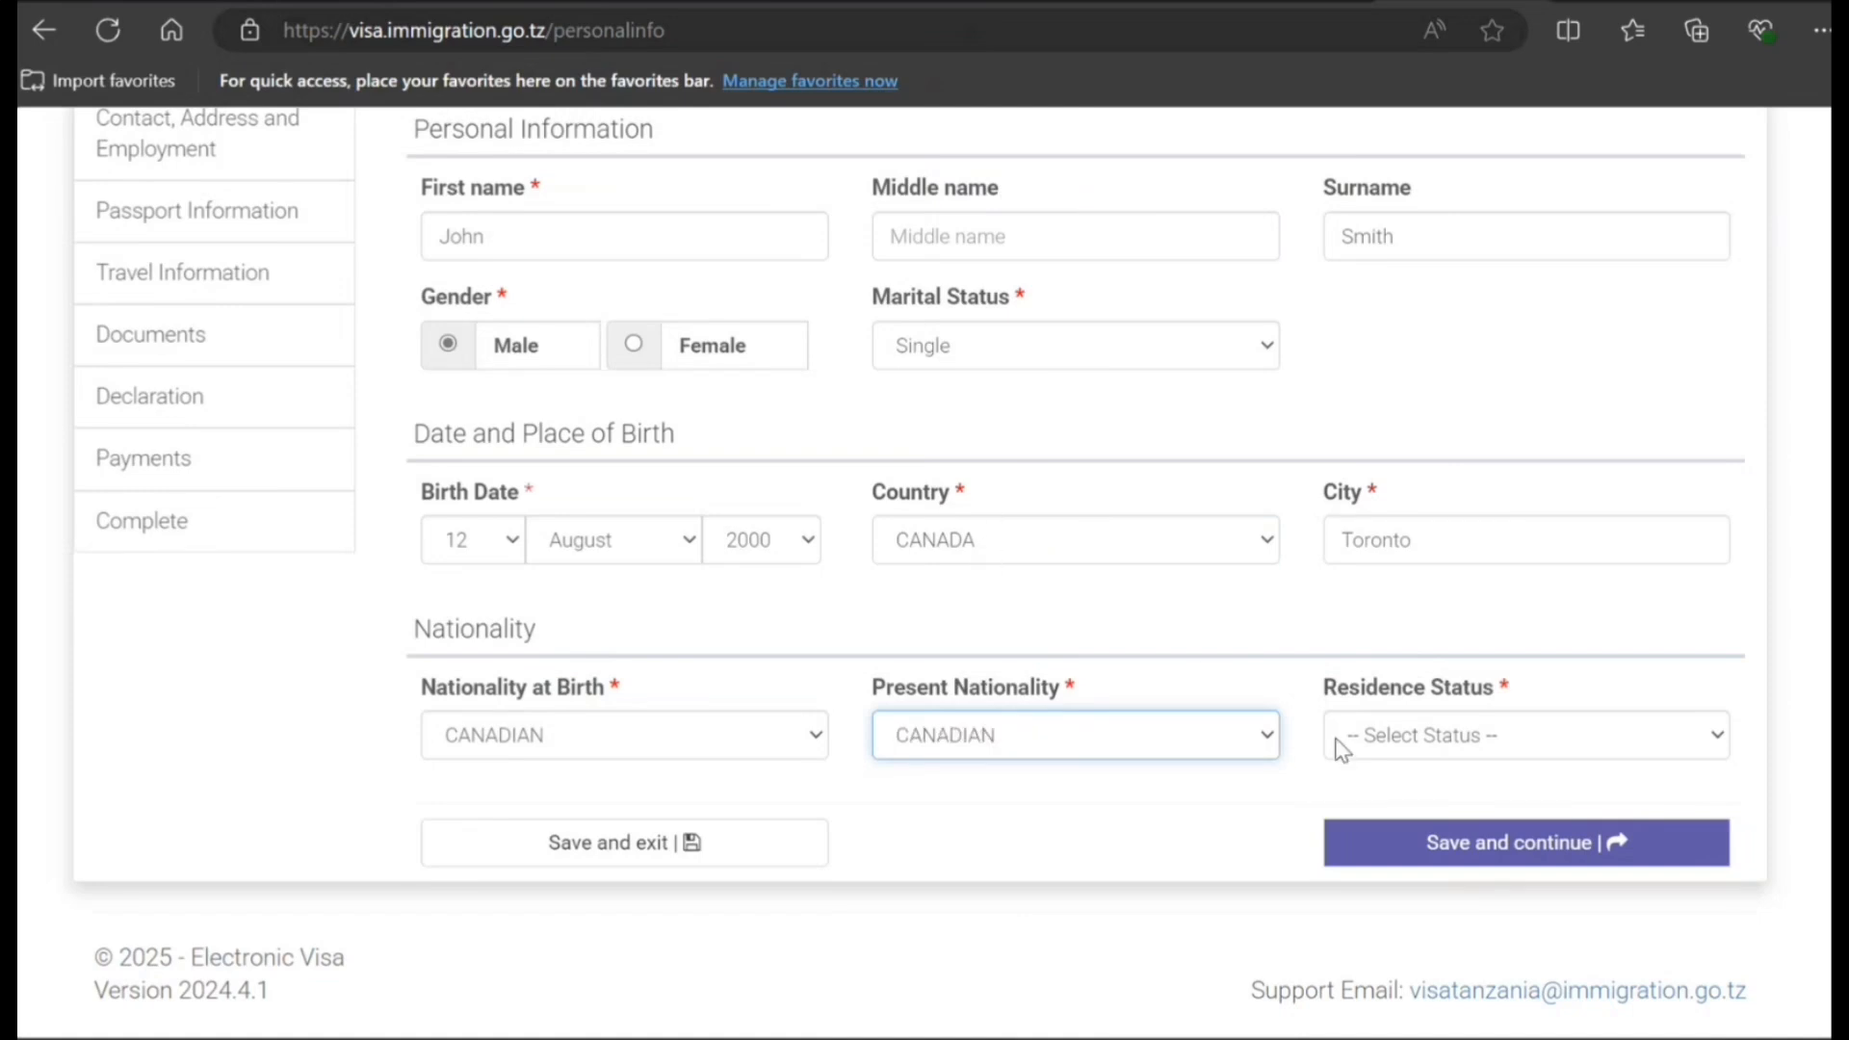
left_click(1343, 746)
left_click(1385, 830)
left_click(1407, 844)
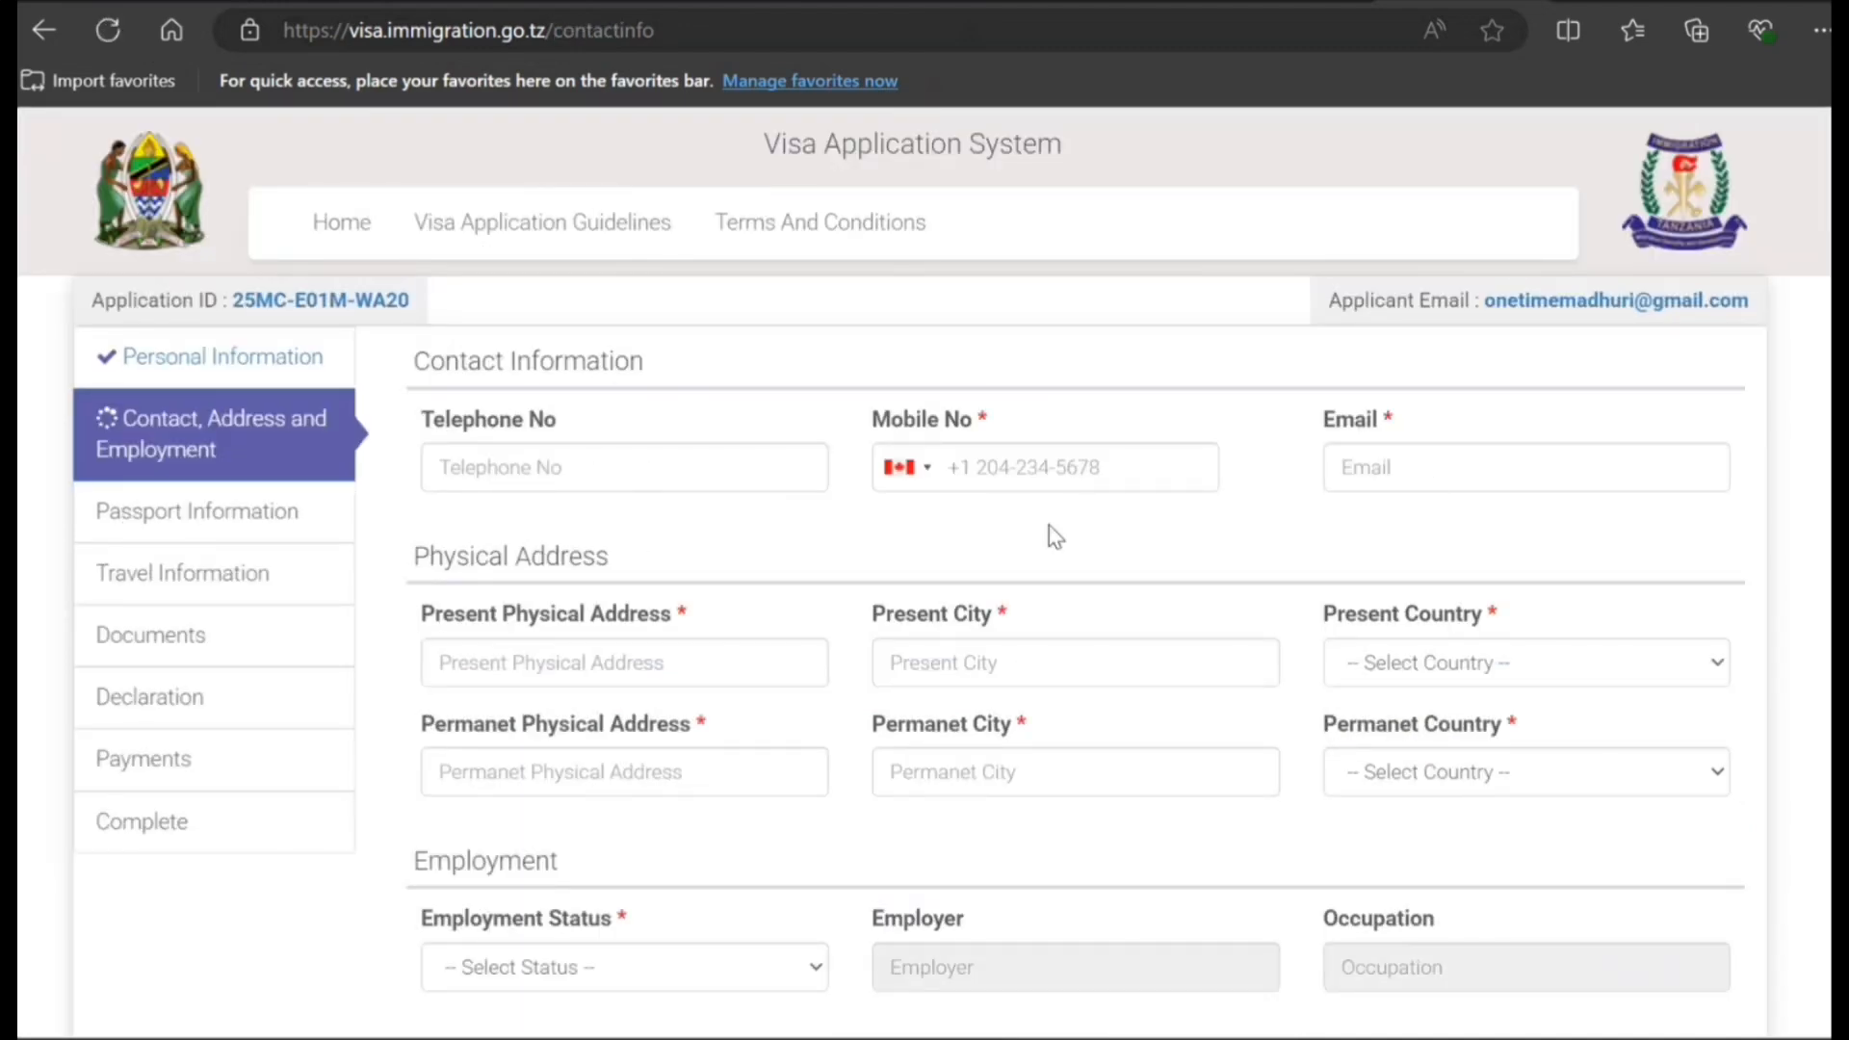
- Fill in the applicant's mobile number and e-mail address
scroll(983, 539, "down", 2)
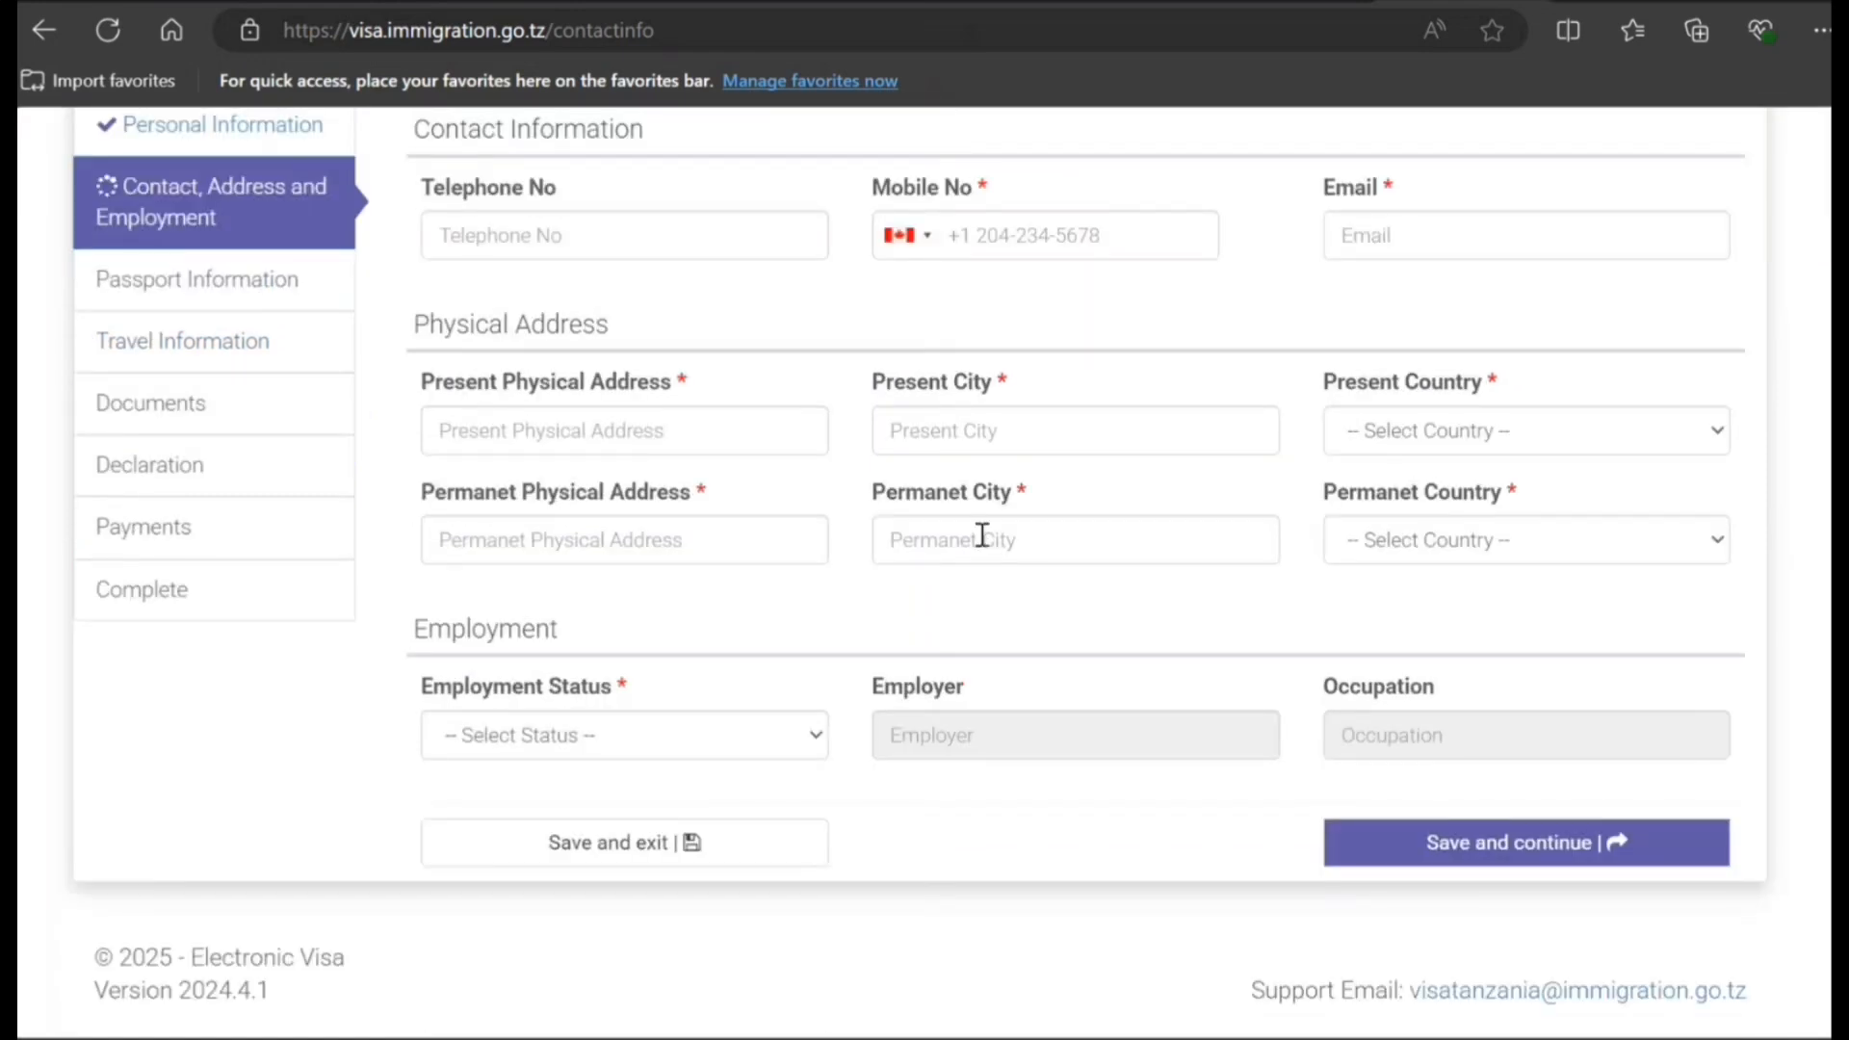
left_click(1057, 236)
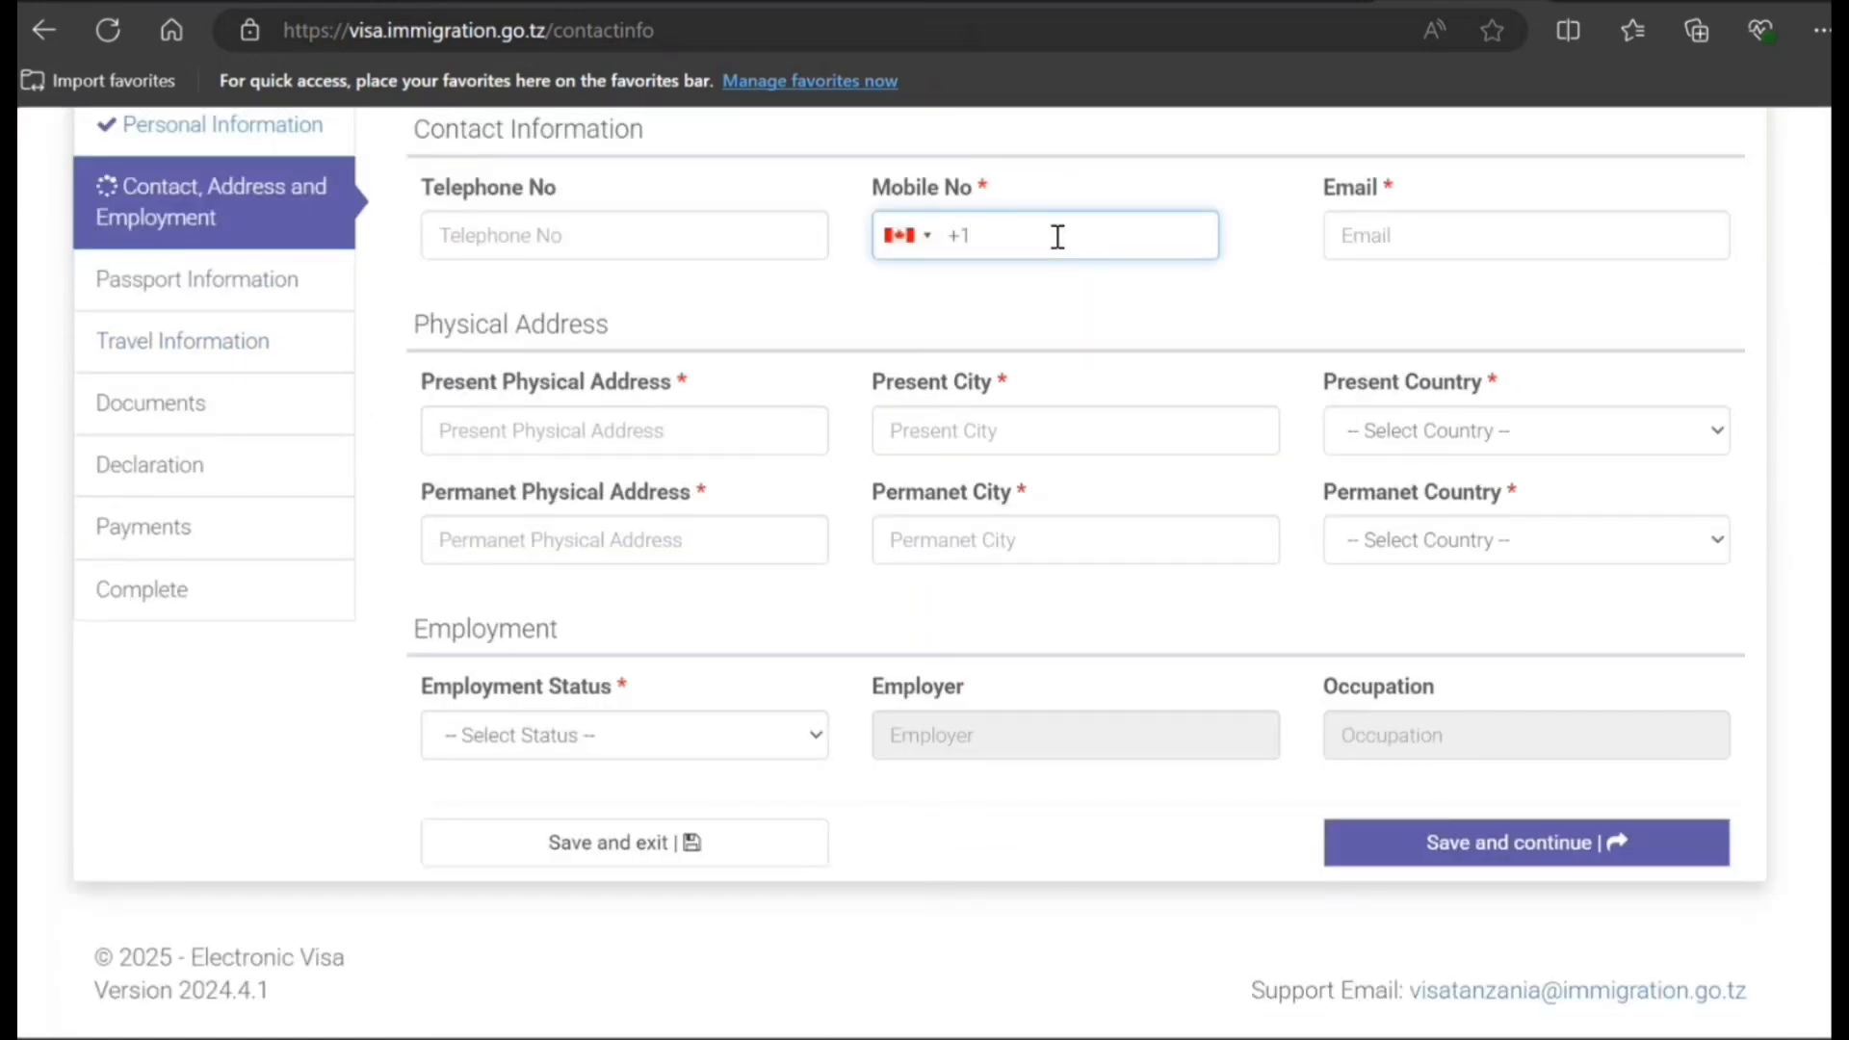
type("9999999999")
left_click(1418, 229)
type("qxssaxsax@xs")
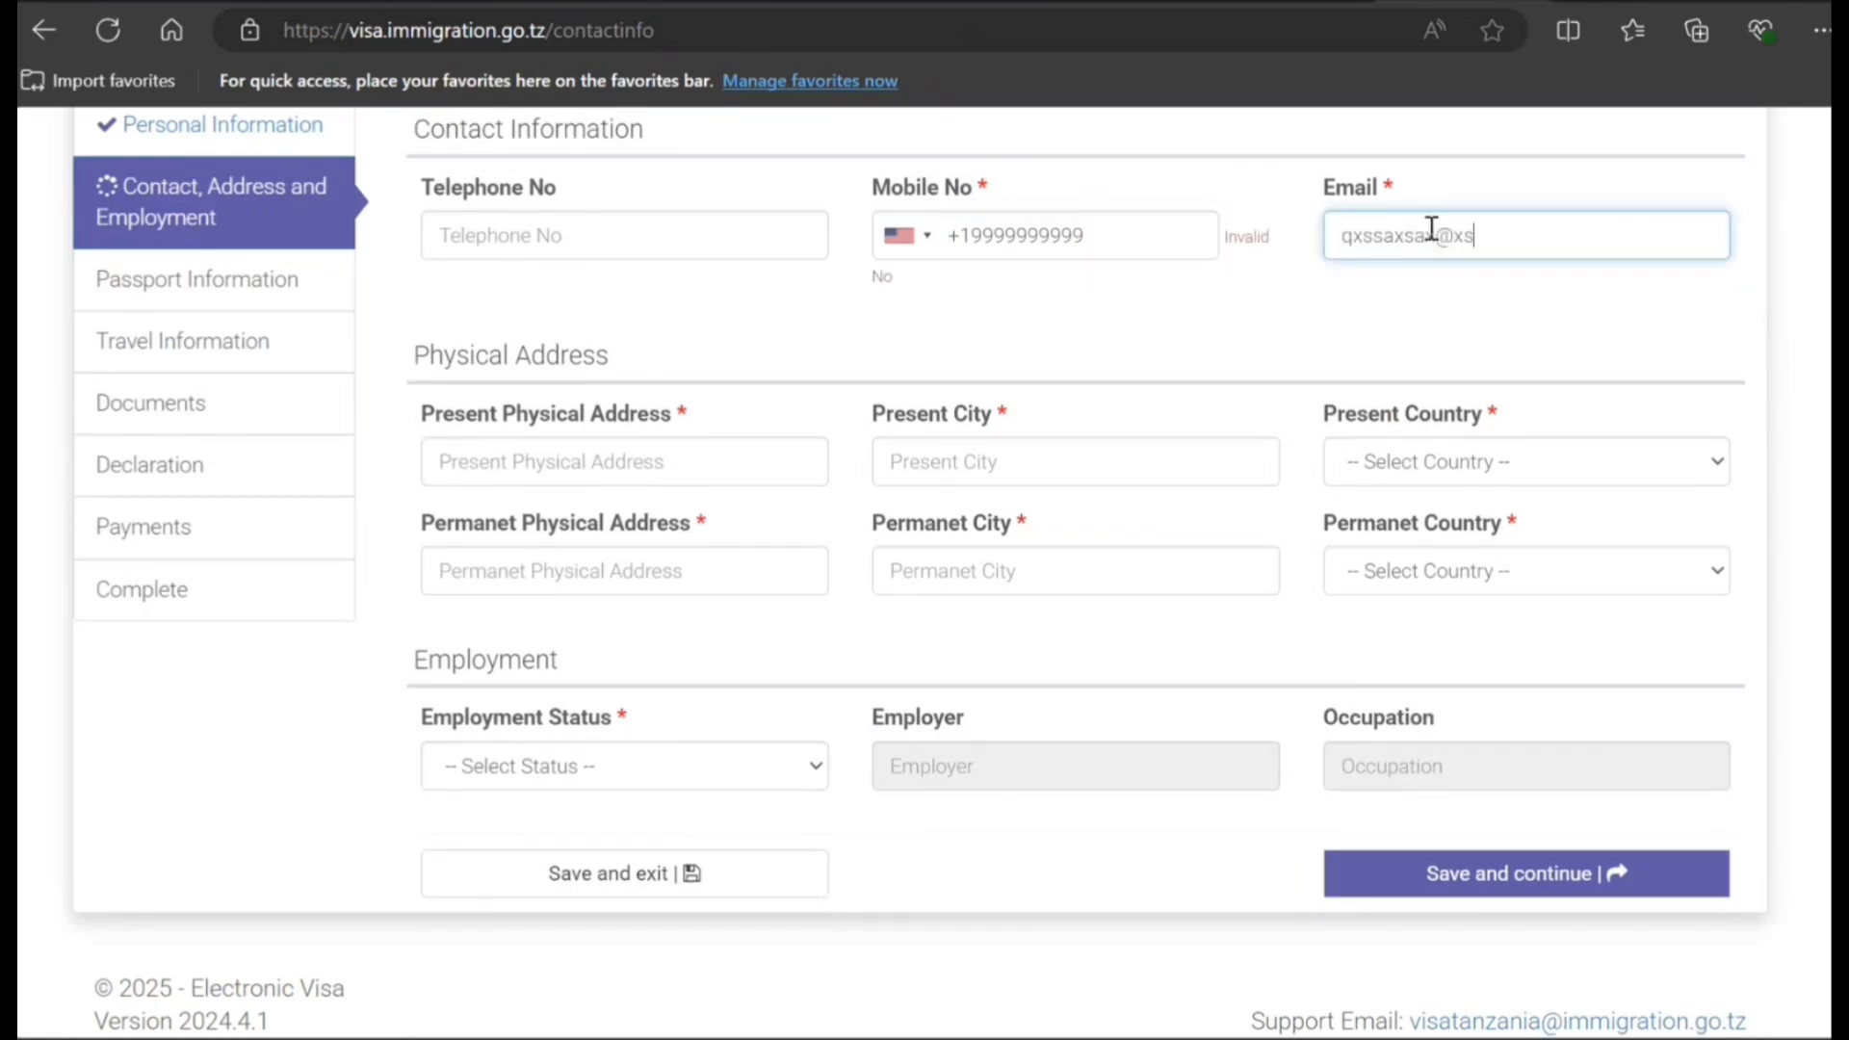
type("asasxasxsax.ca")
- Enter the present physical address and city, and set the present country to CANADA
left_click(713, 461)
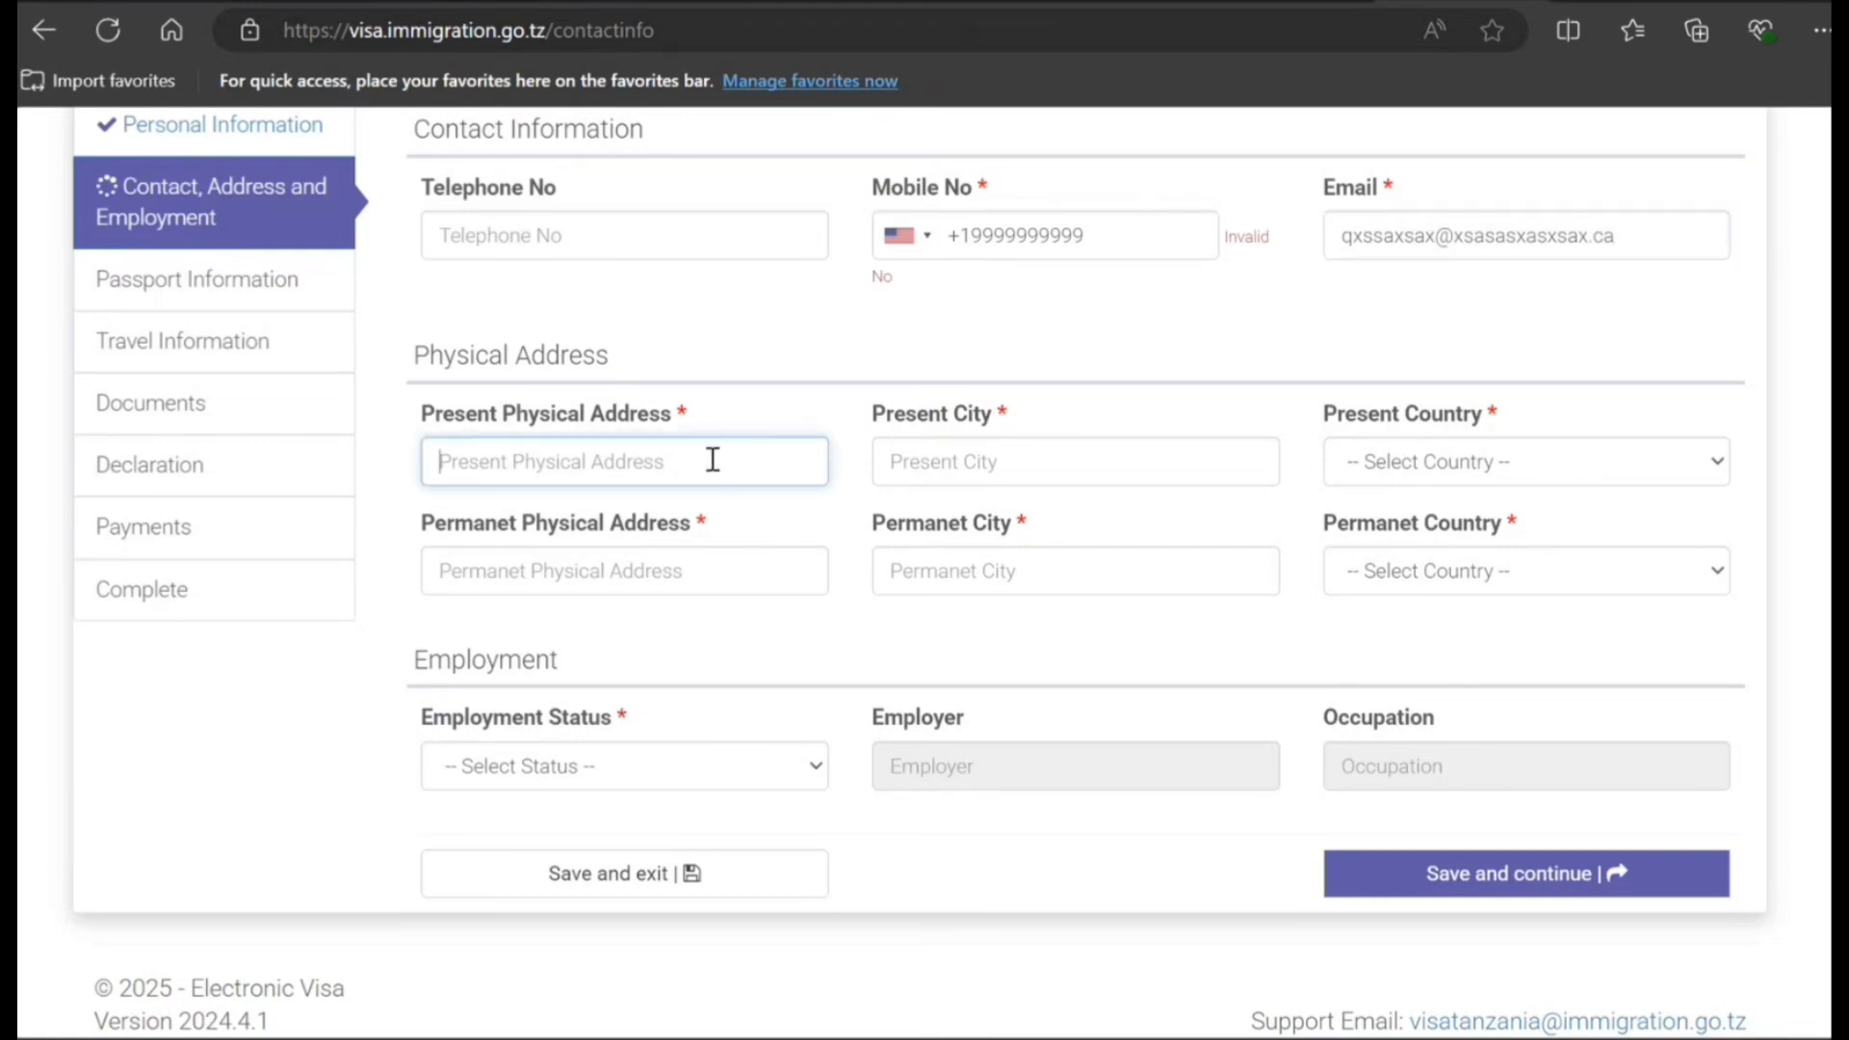
type("111 hjhjh")
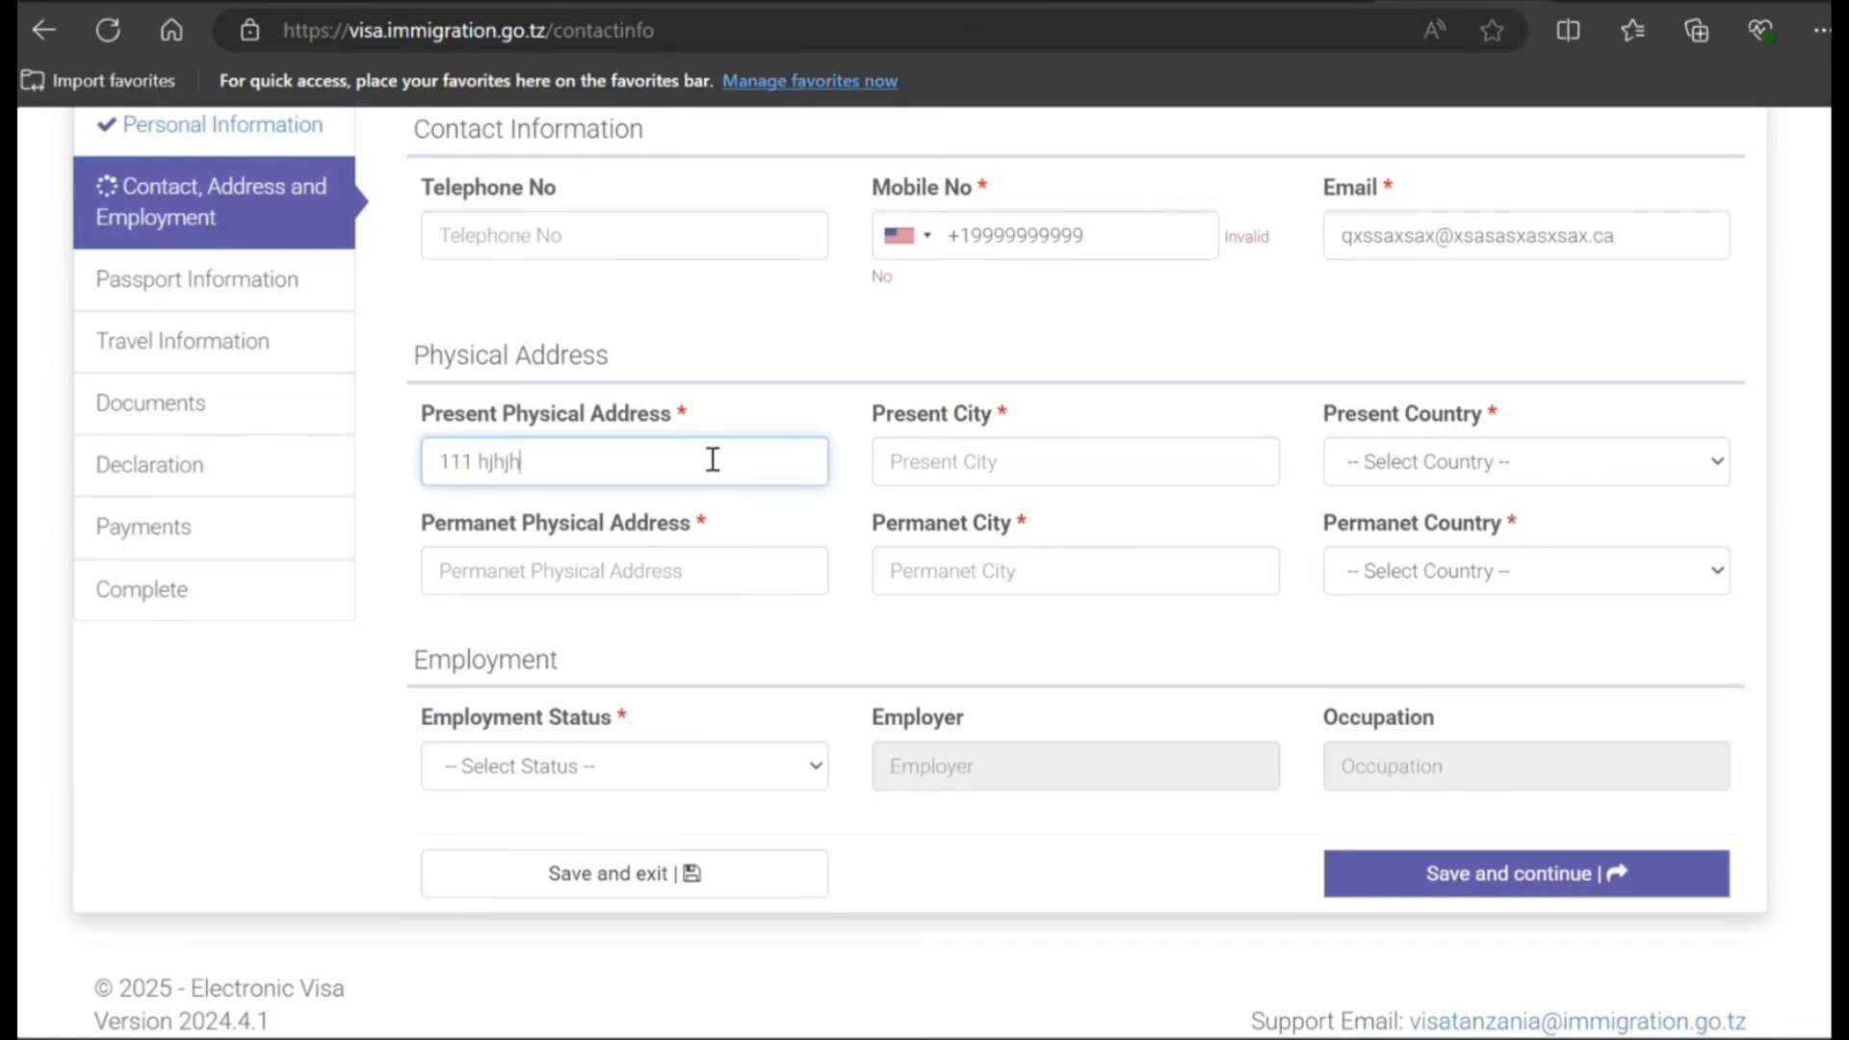
key("Tab")
type("hjhjh")
key("Tab")
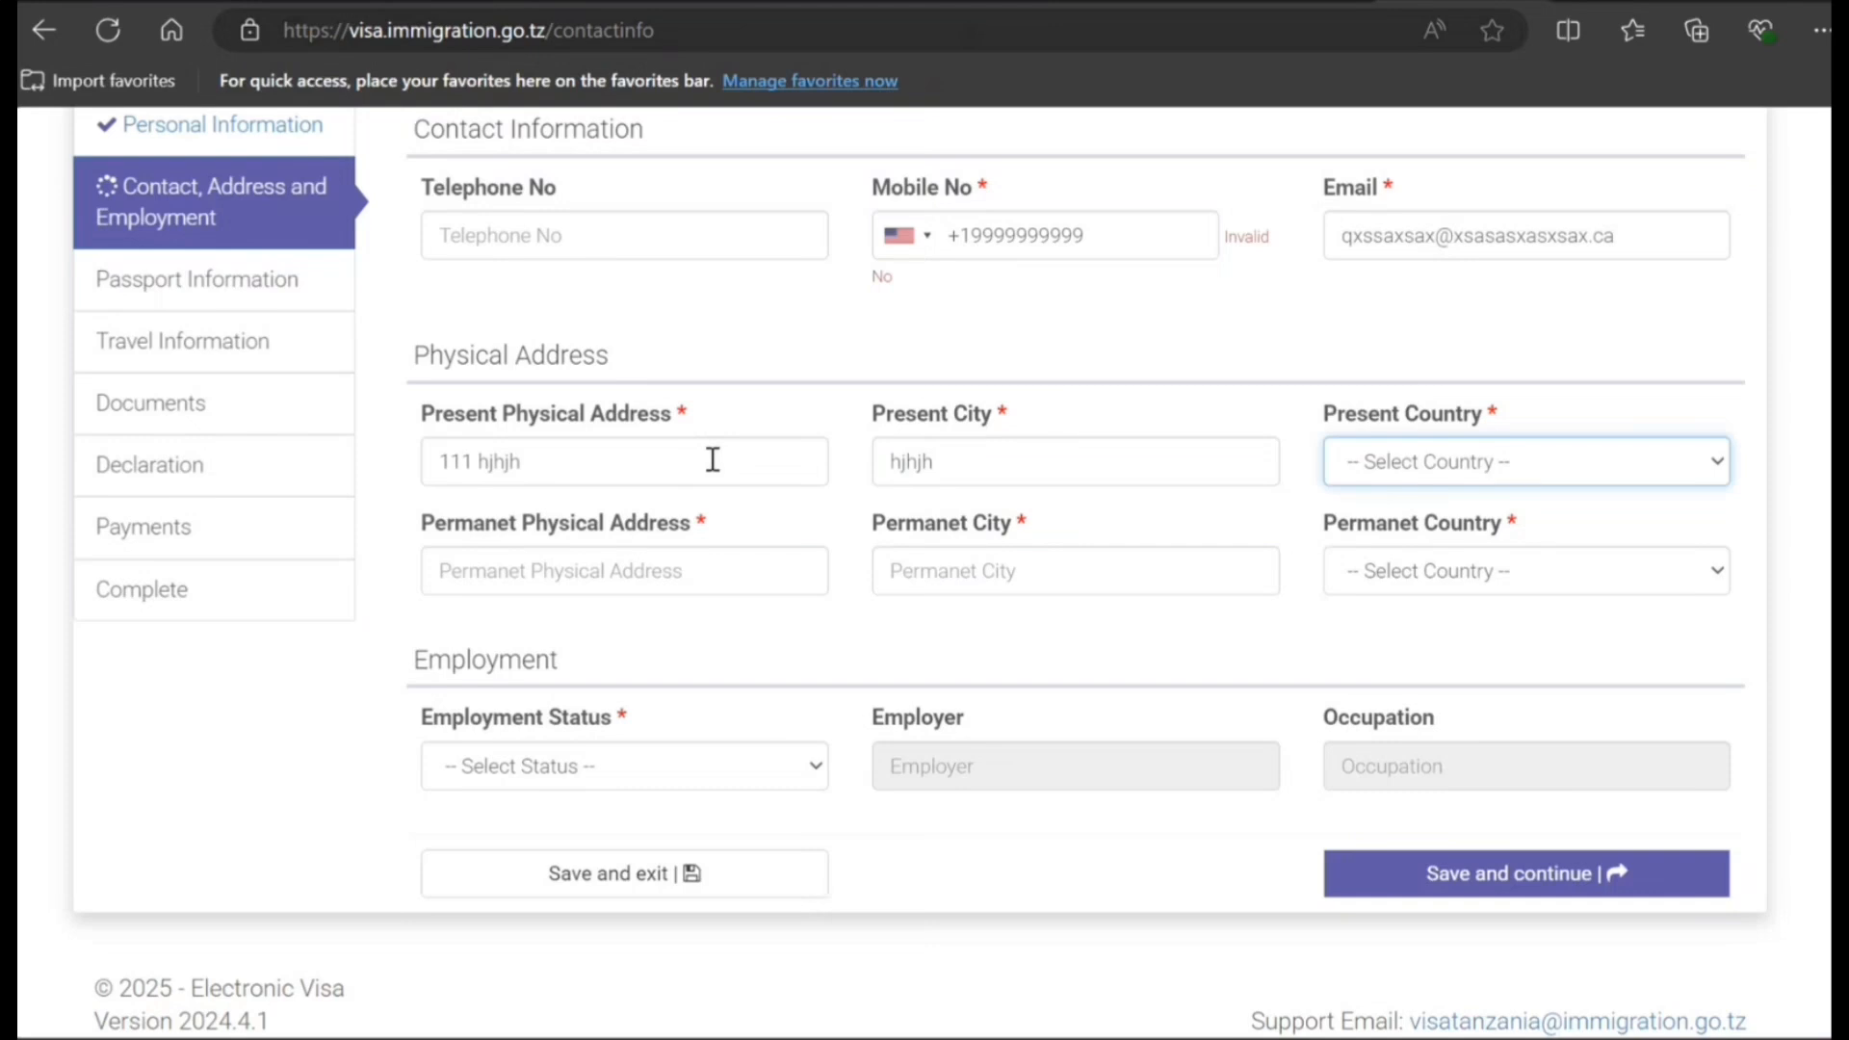
type("ccc")
left_click(616, 572)
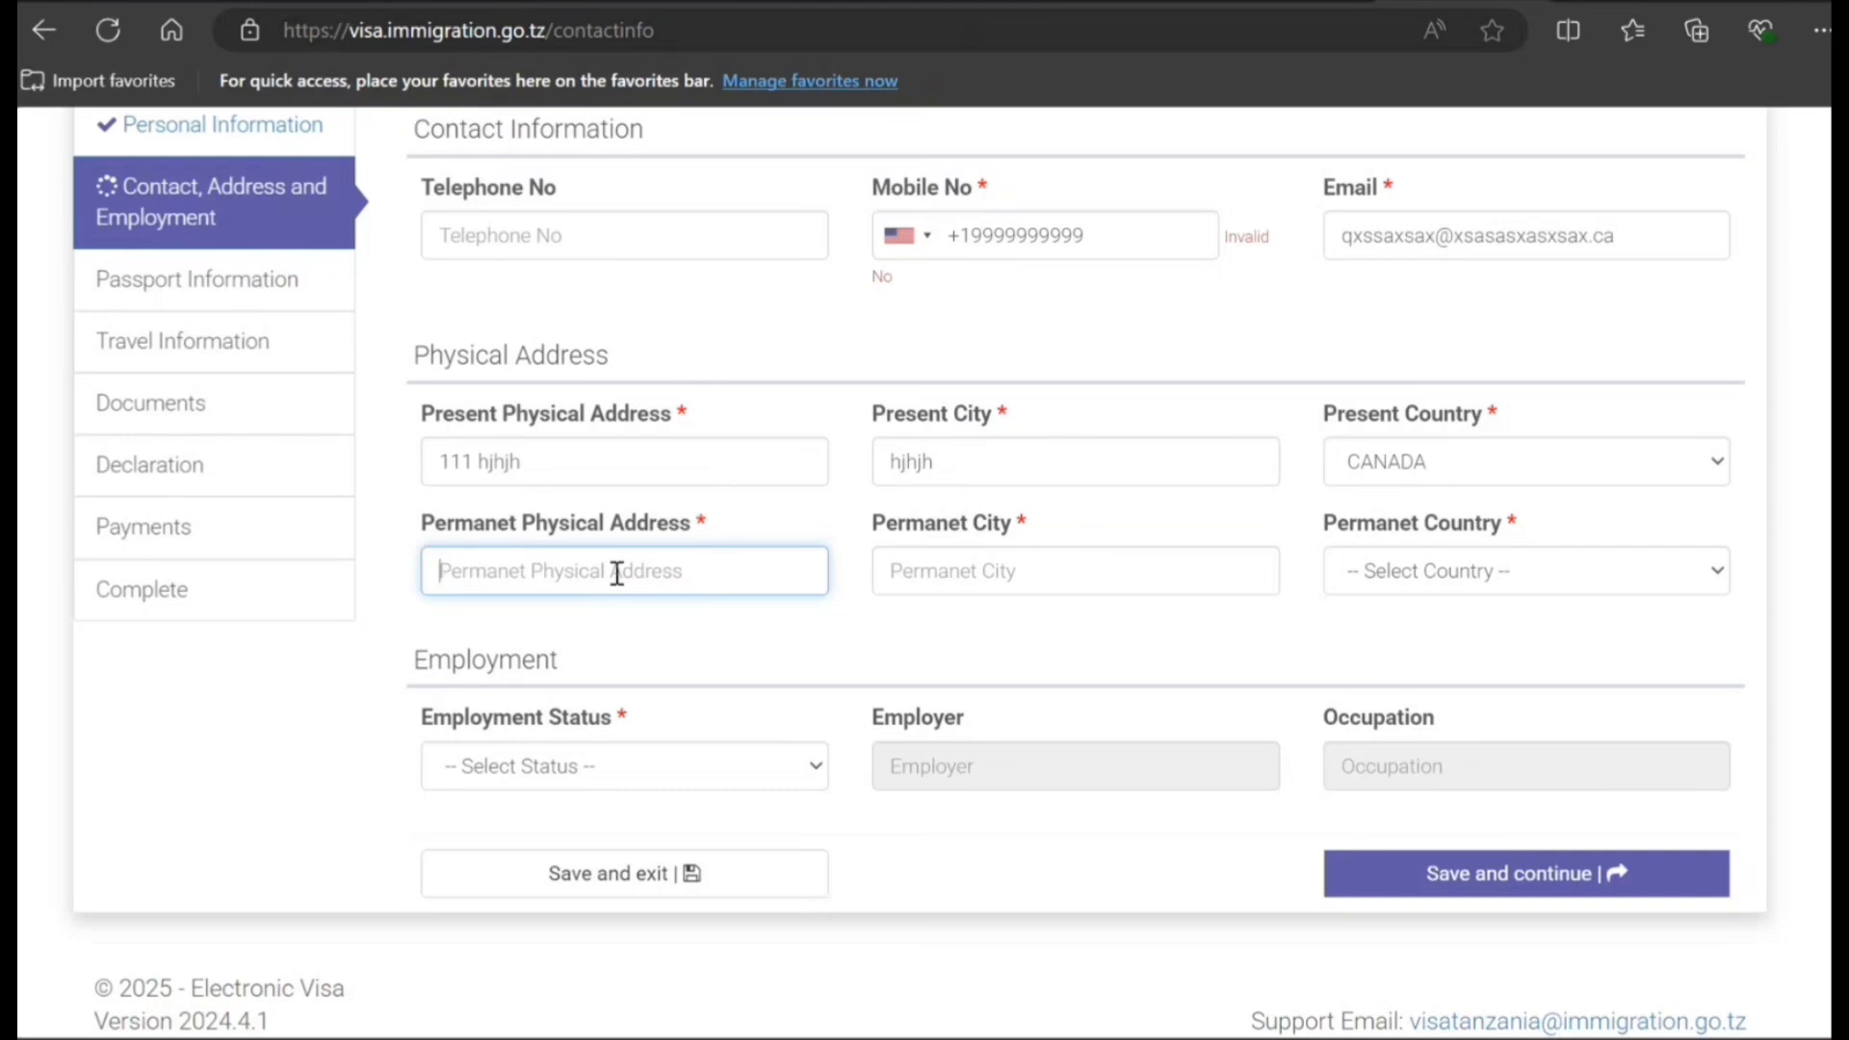
- Copy the present address and city into the permanent address and city fields
type("111")
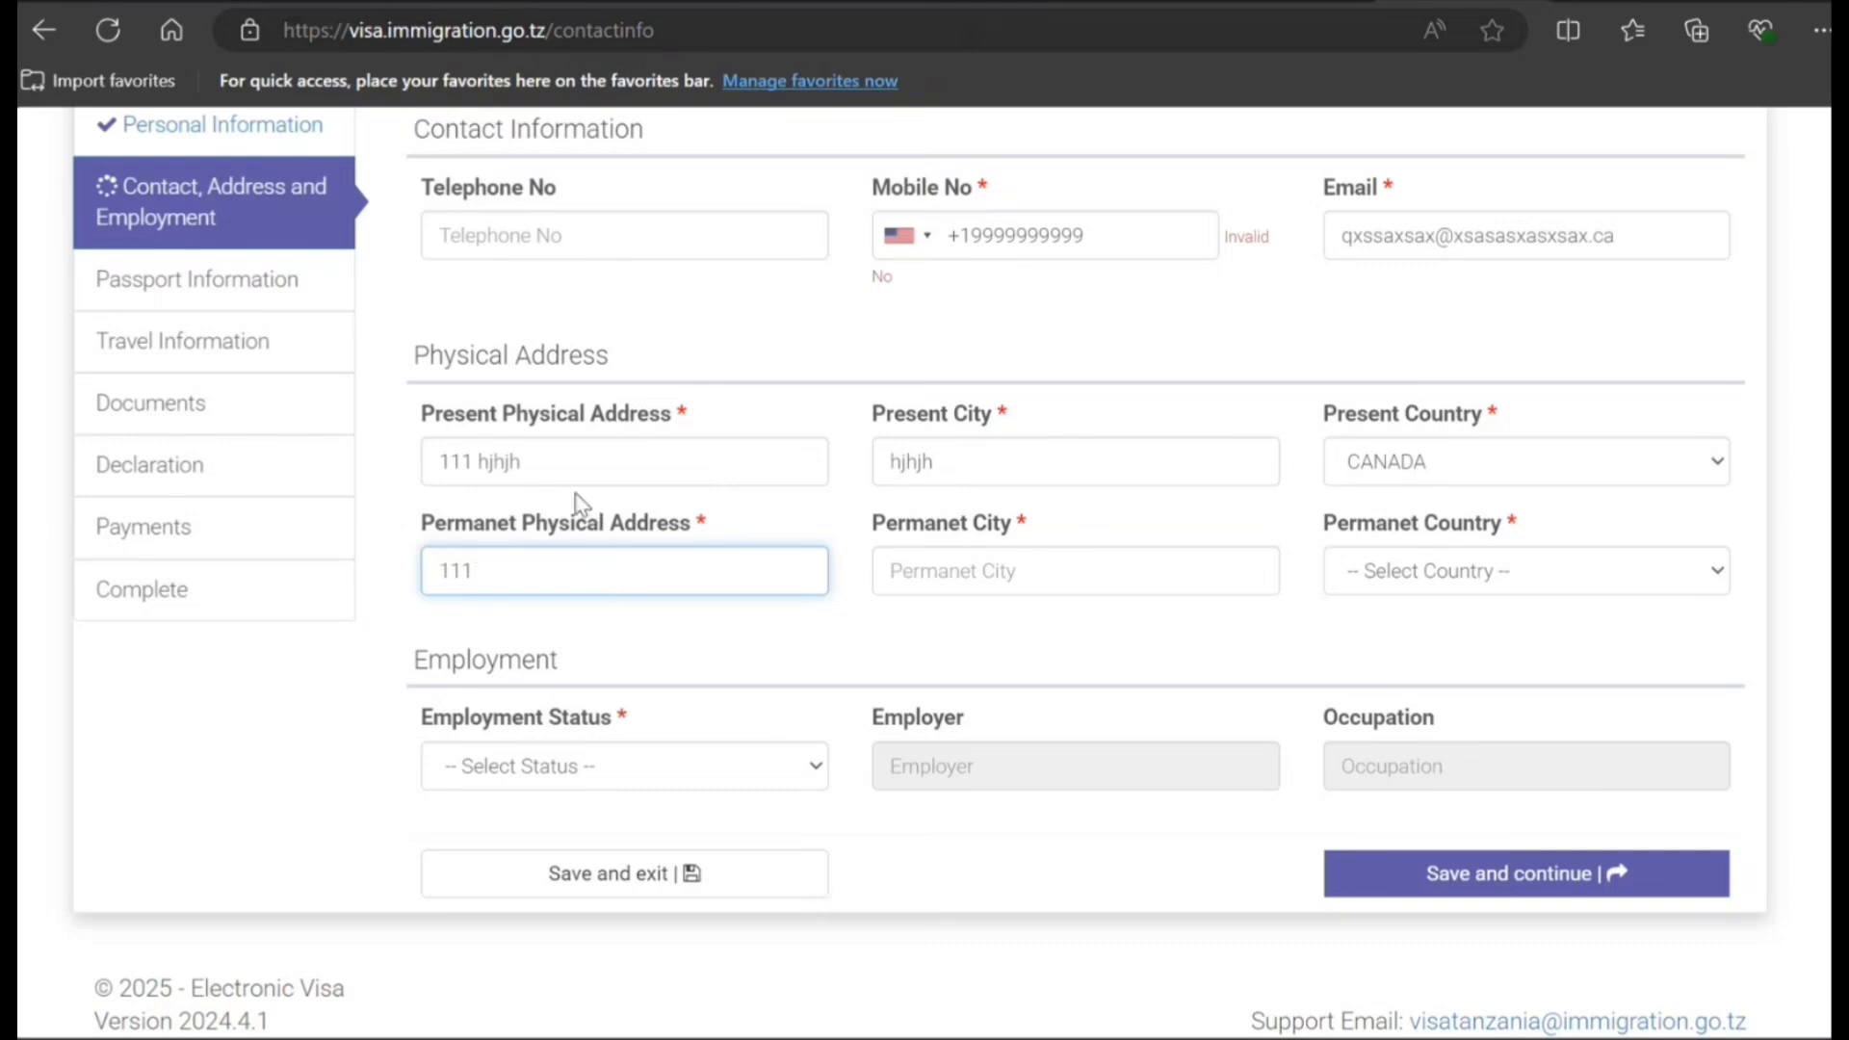
left_click_drag(557, 464, 400, 487)
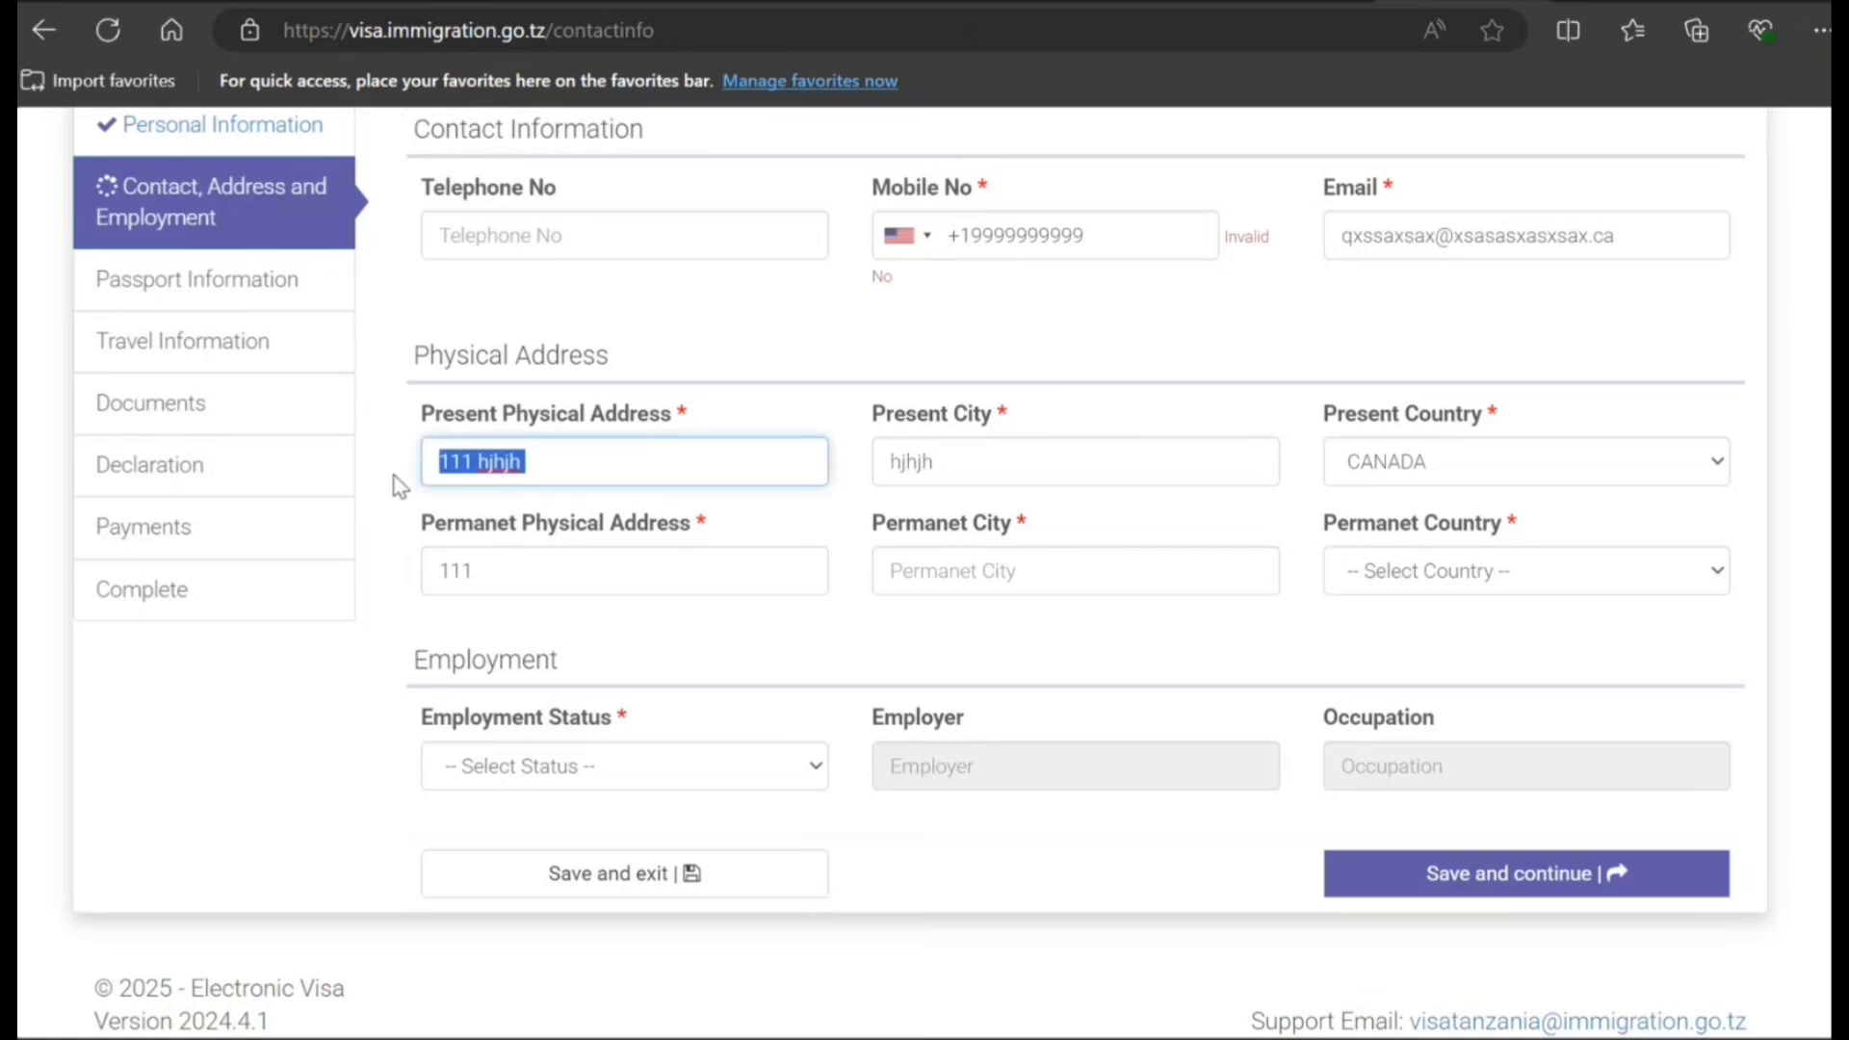
key("ctrl+c")
left_click_drag(504, 575, 392, 603)
key("ctrl+v")
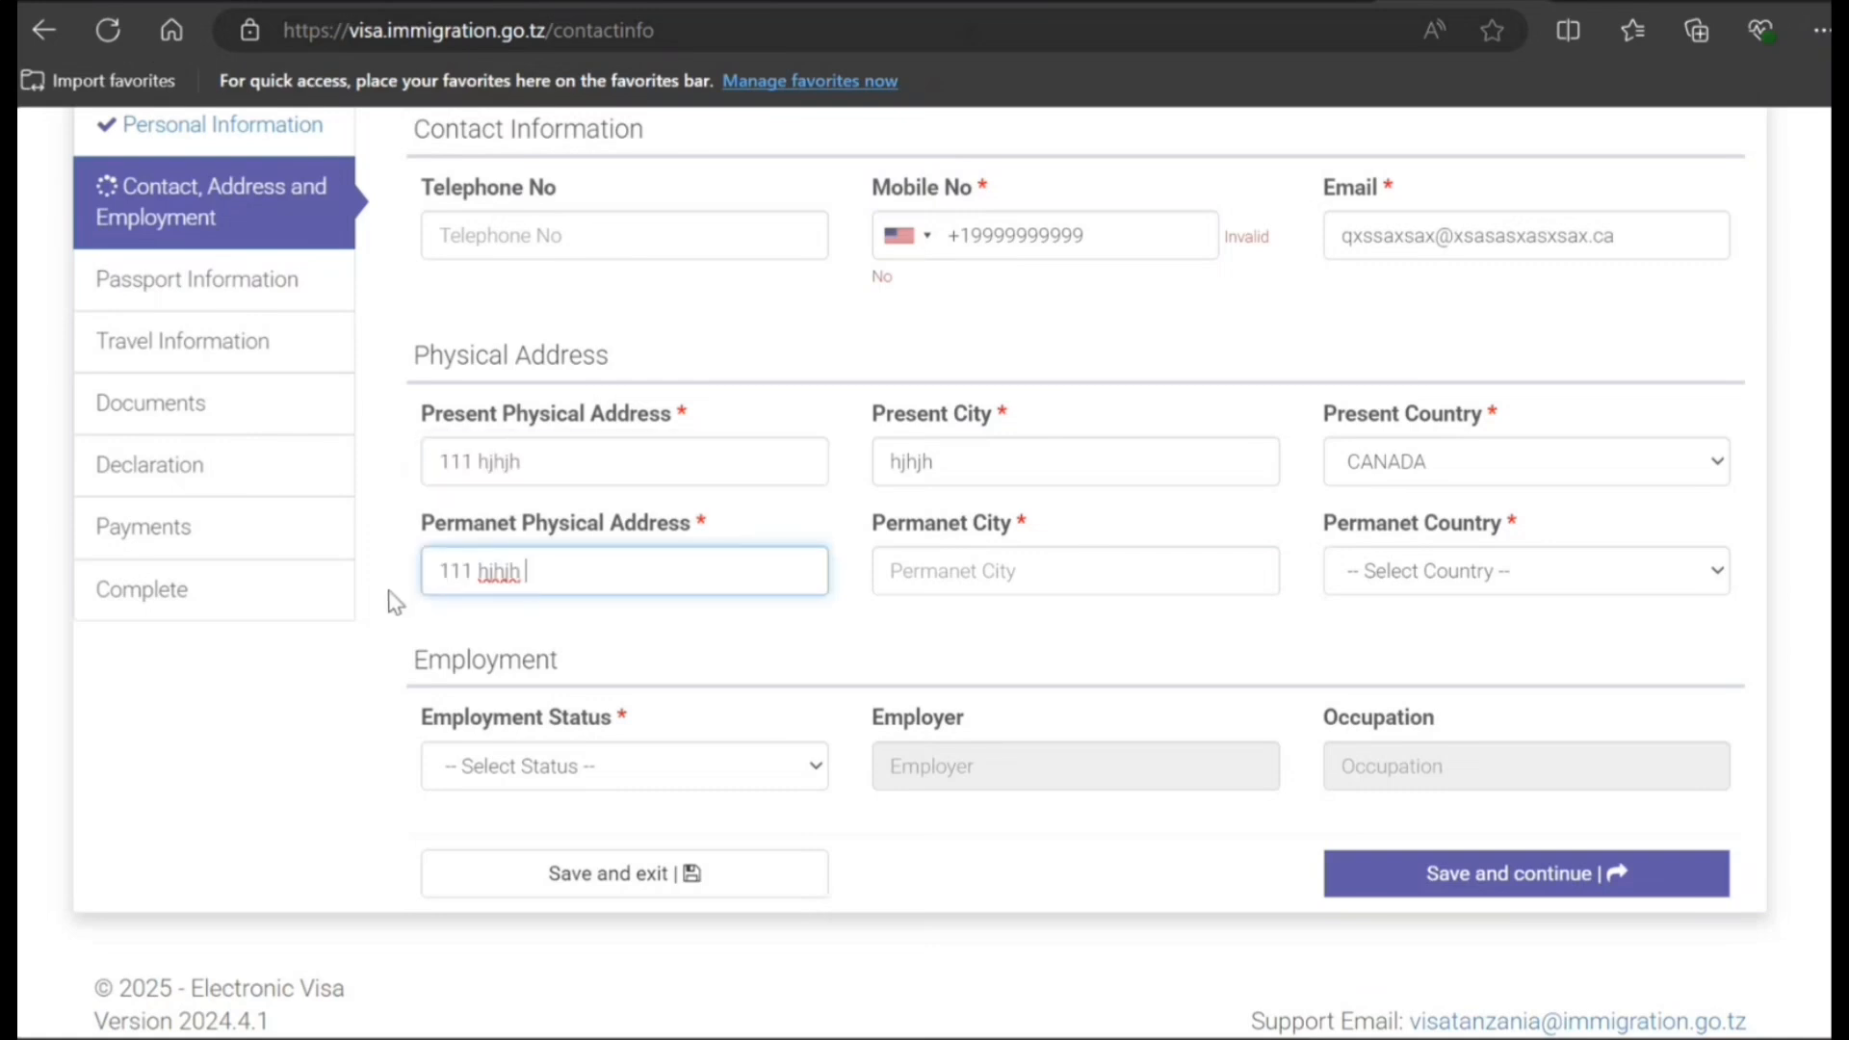
left_click_drag(951, 466, 823, 467)
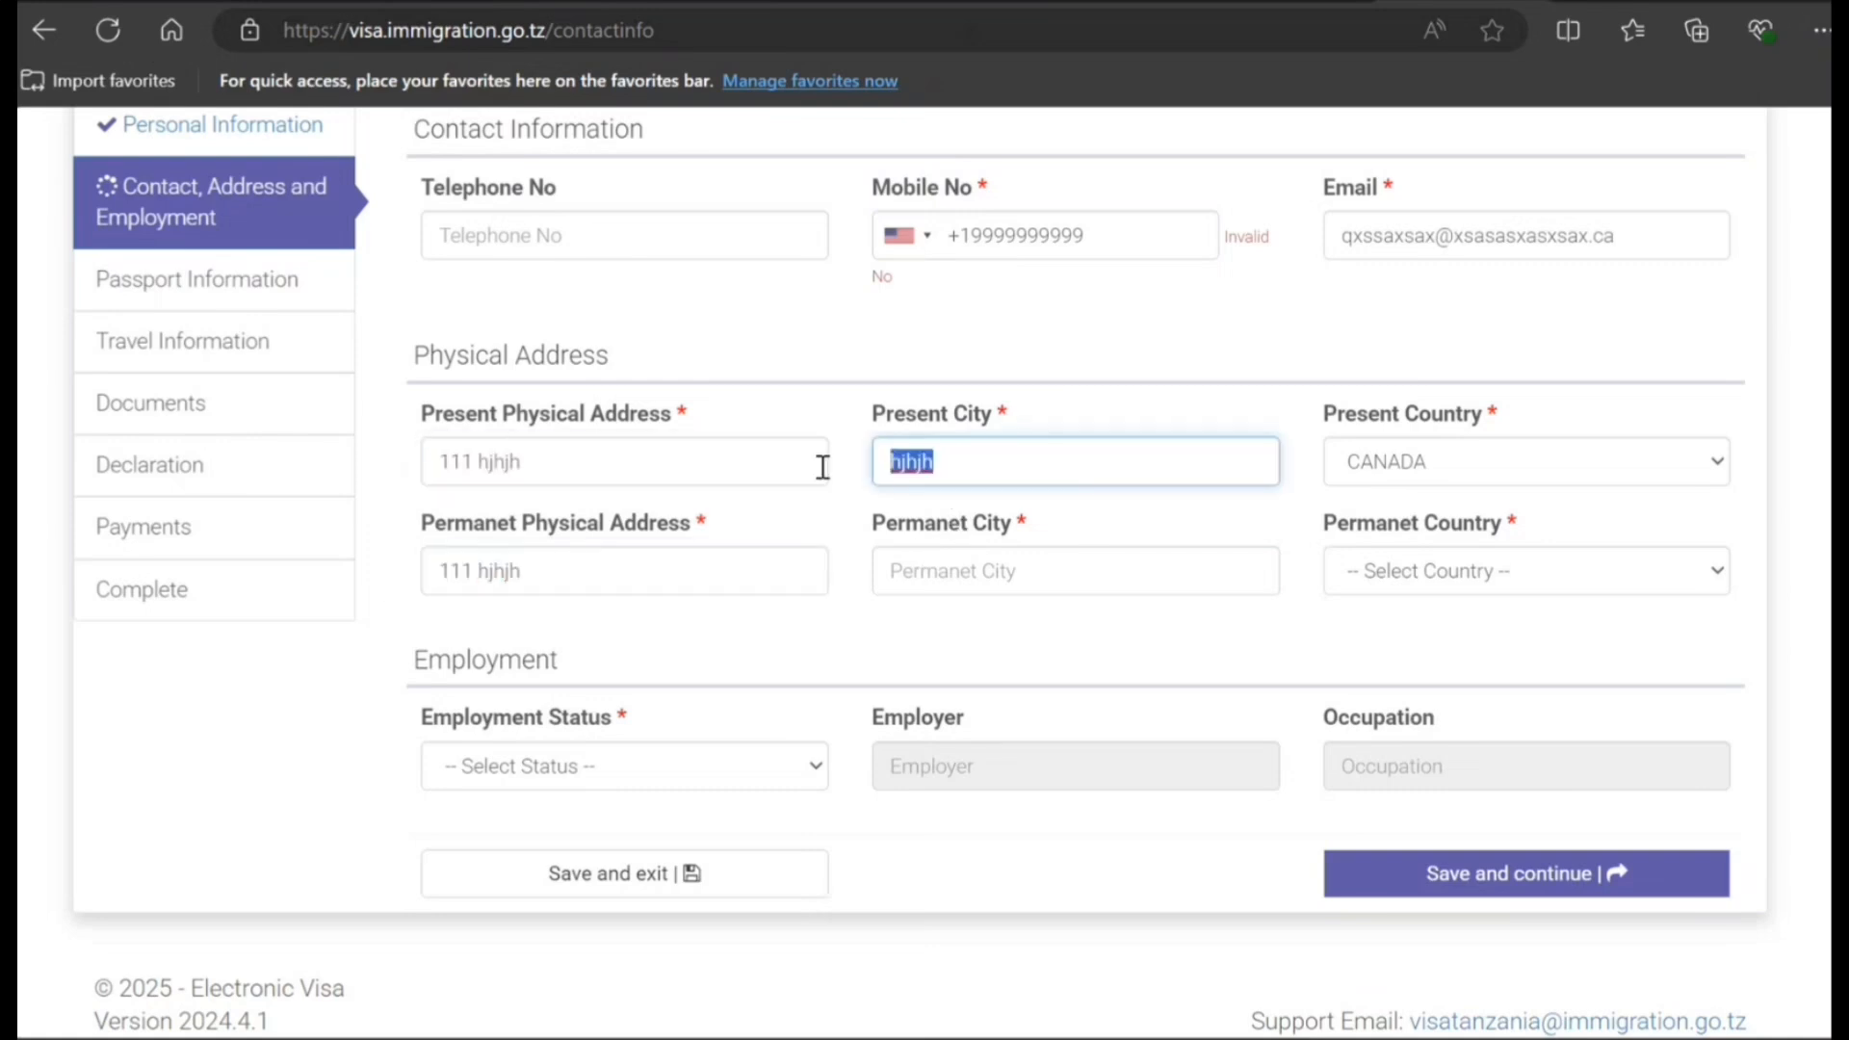
left_click(980, 576)
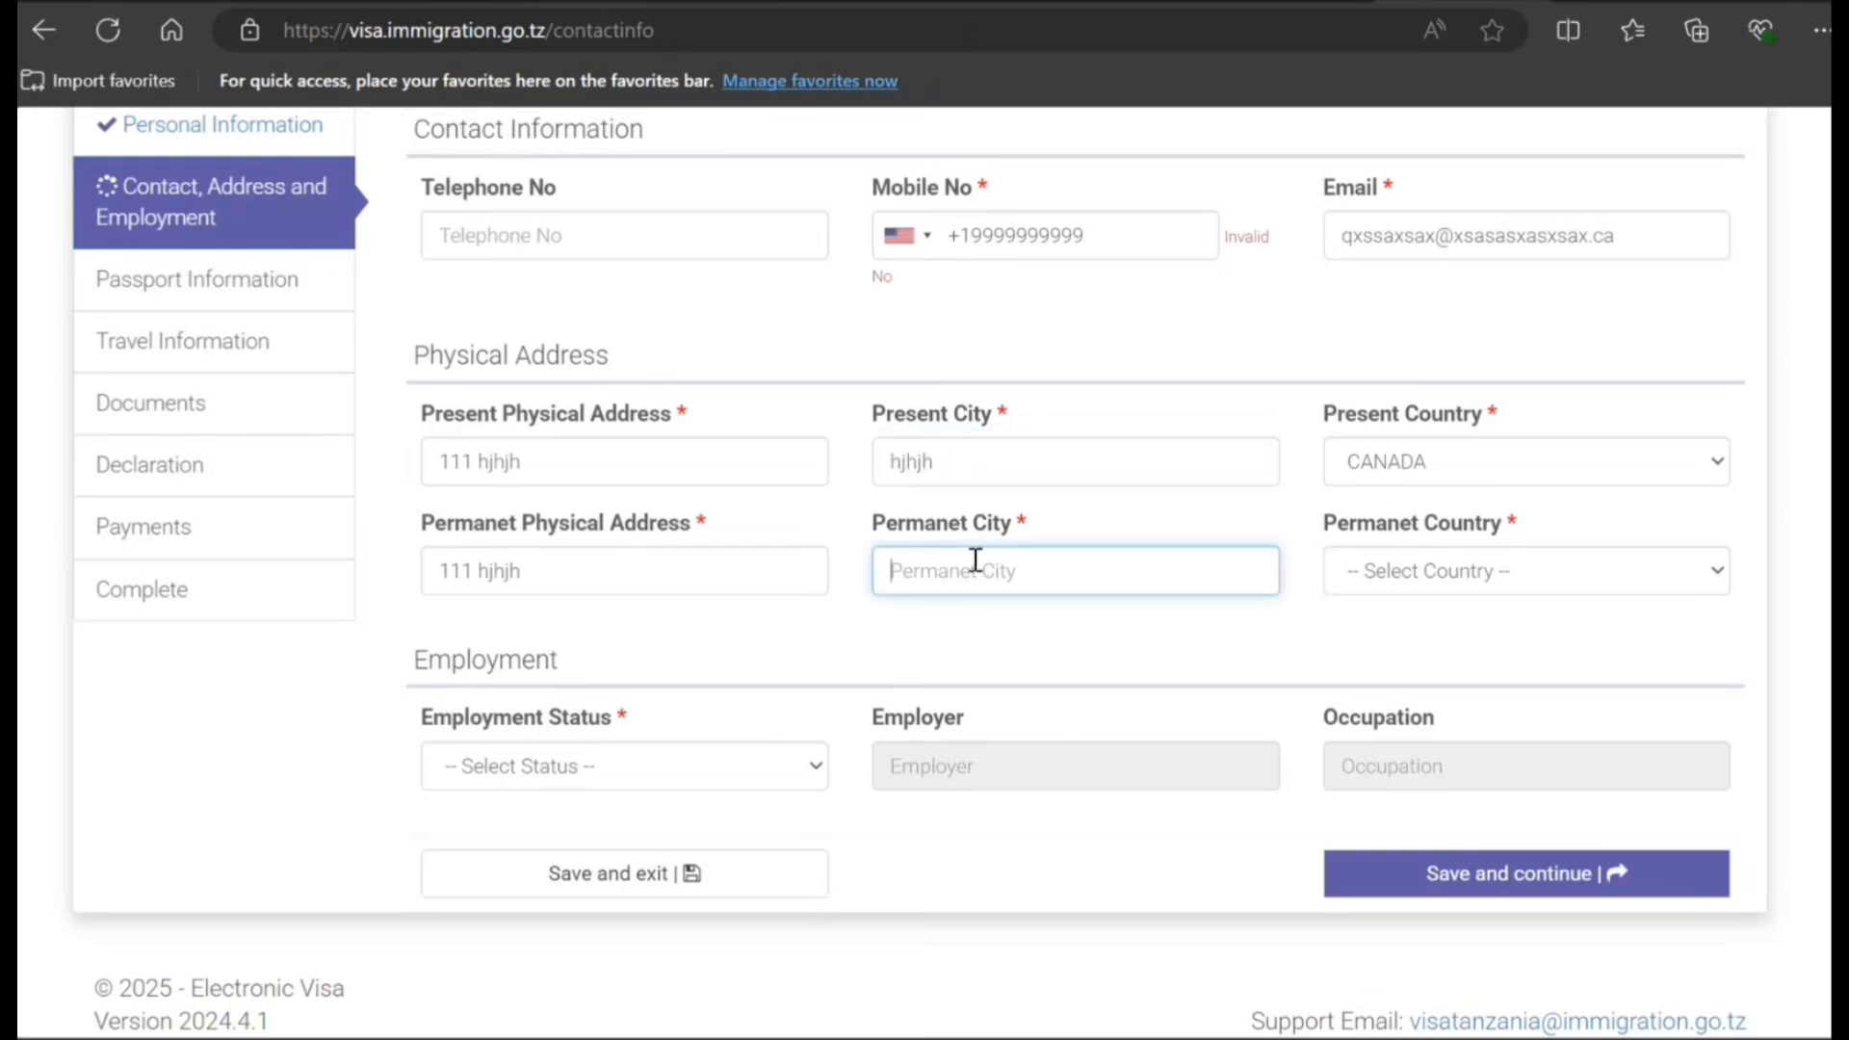
key("ctrl+v")
- Set permanent country CANADA, status Employed, employer ddewedew, occupation IT Consultant
left_click(1467, 575)
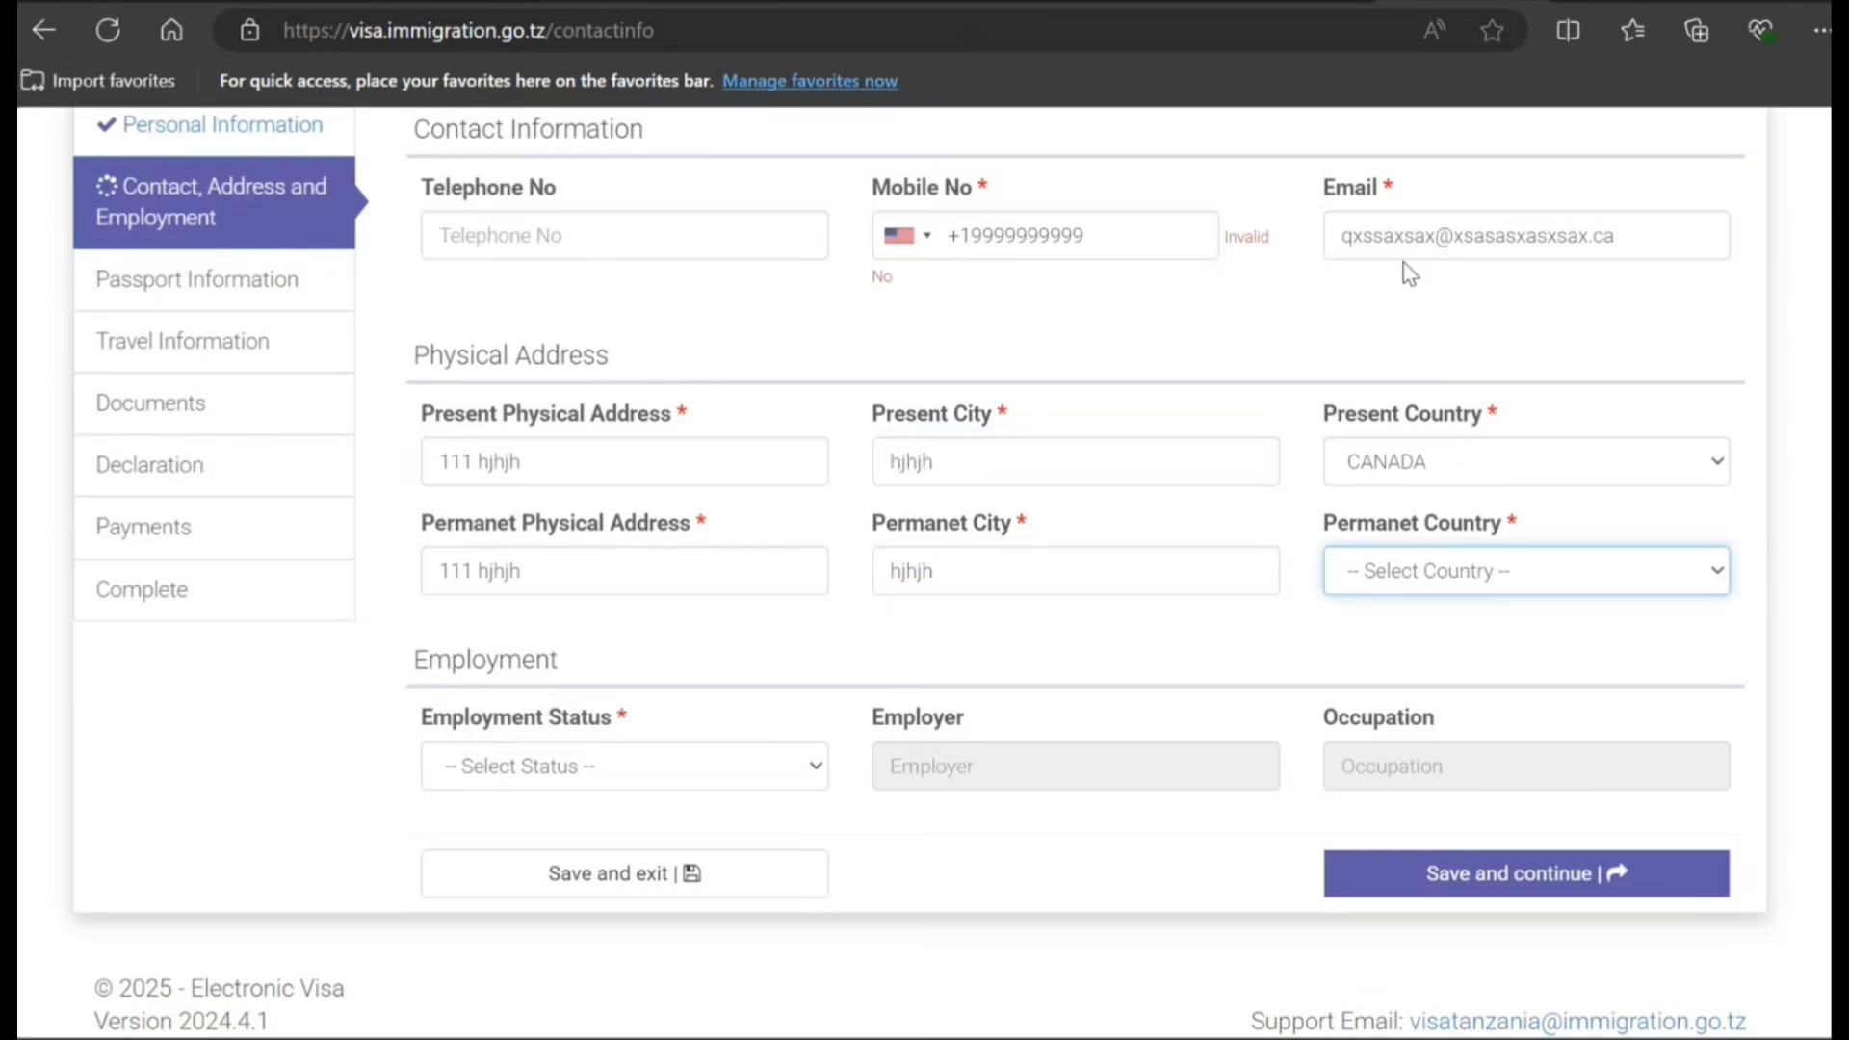
type("canada")
key("Tab")
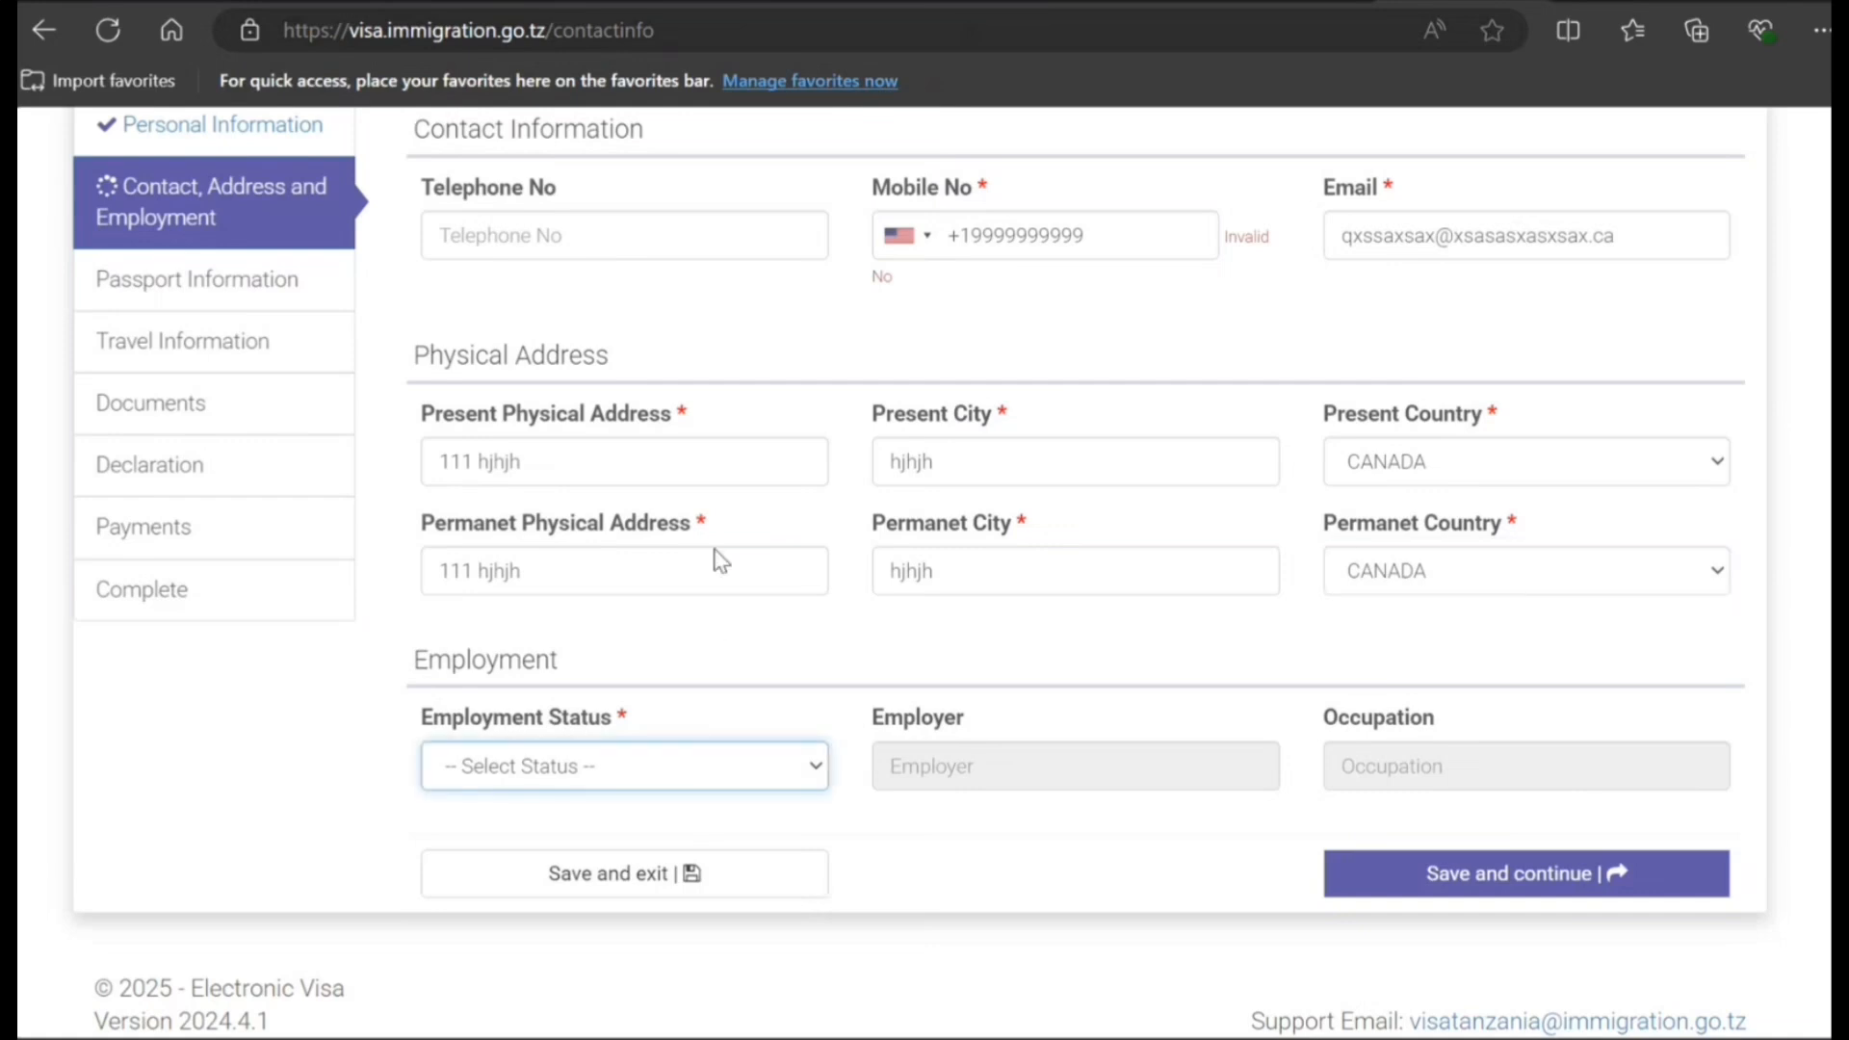
type("ed")
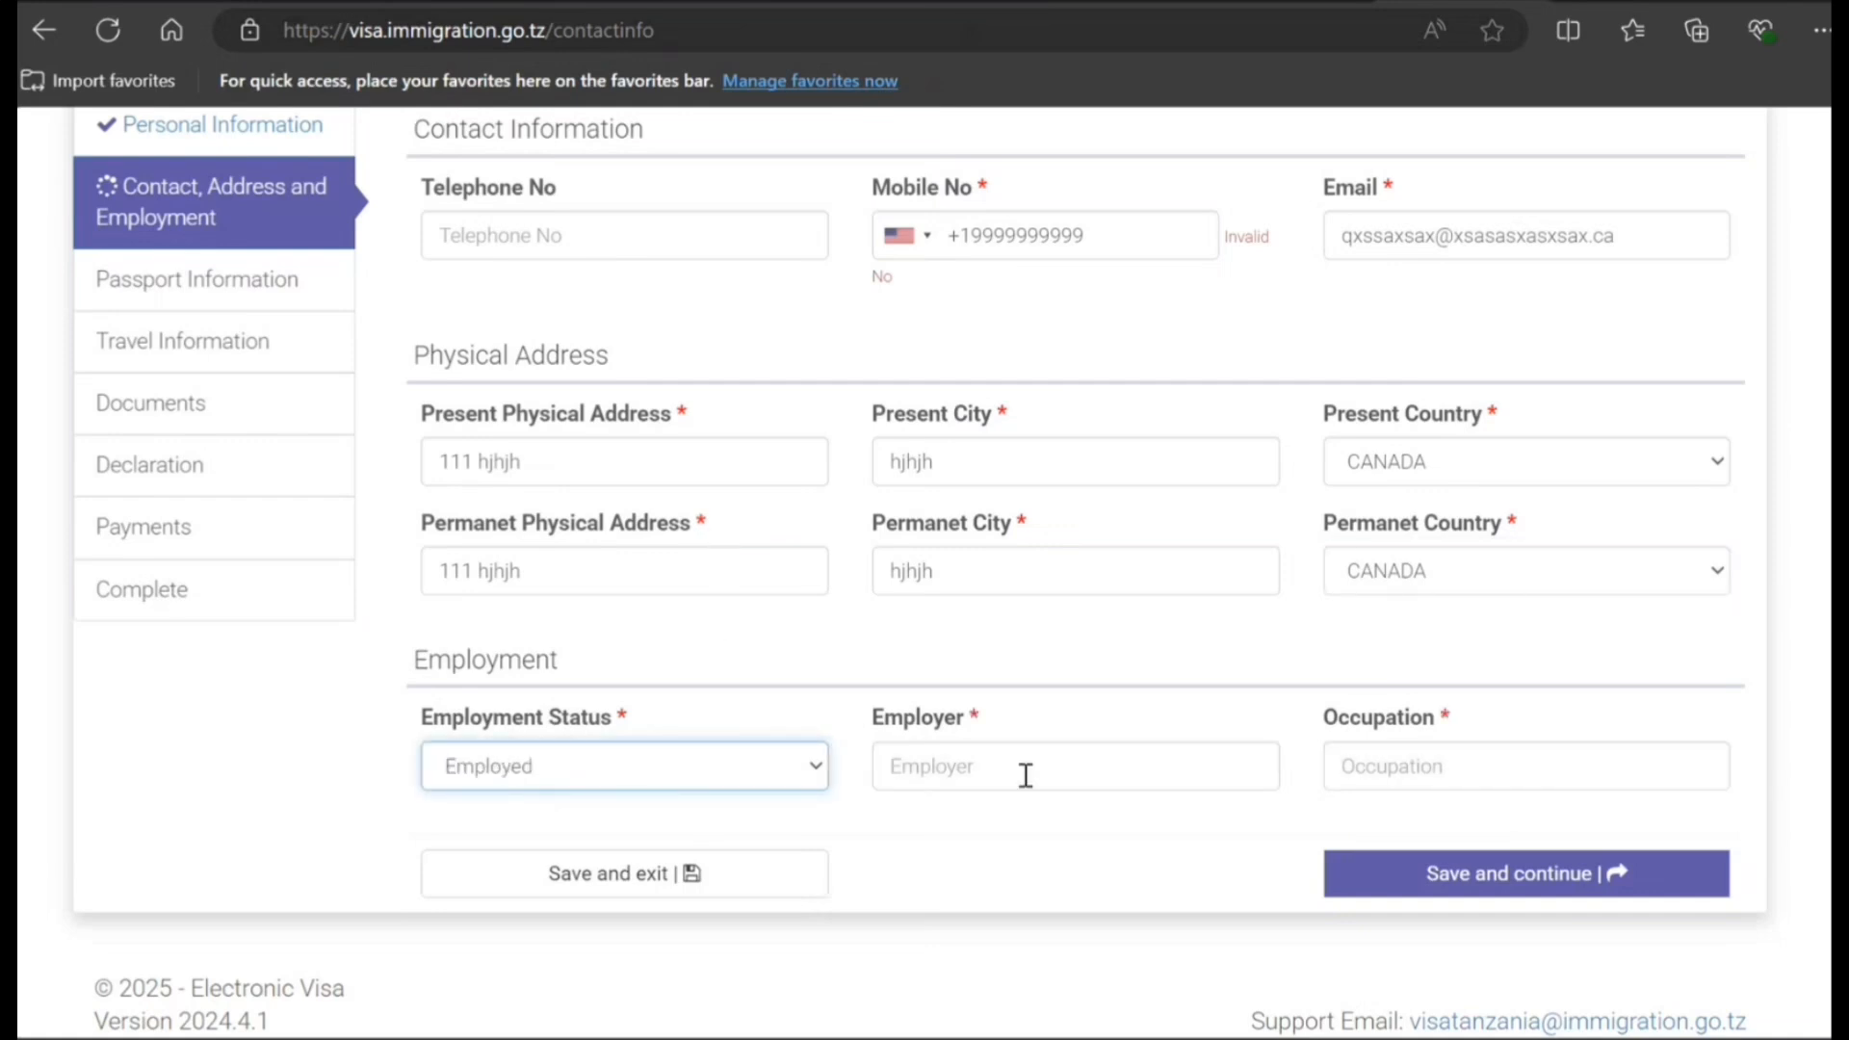
left_click(1030, 782)
type("ddewedew")
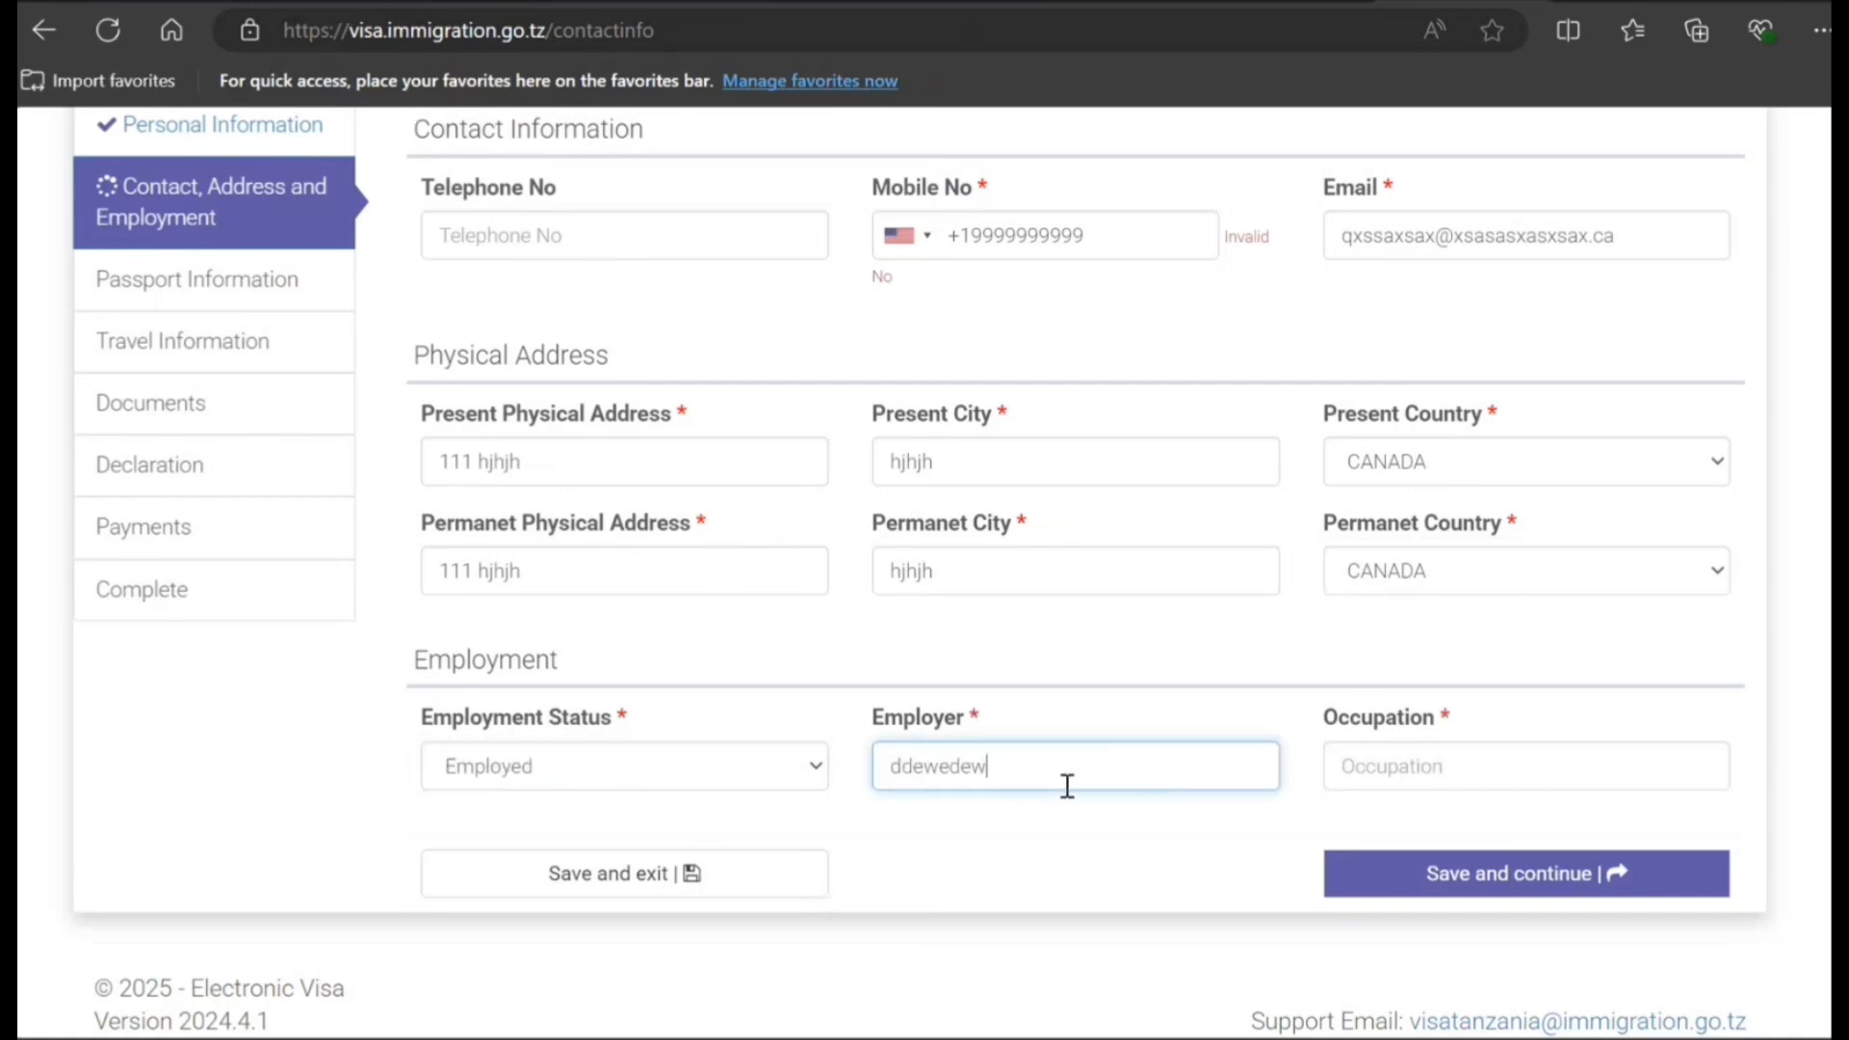
left_click(1354, 771)
type("IT Co")
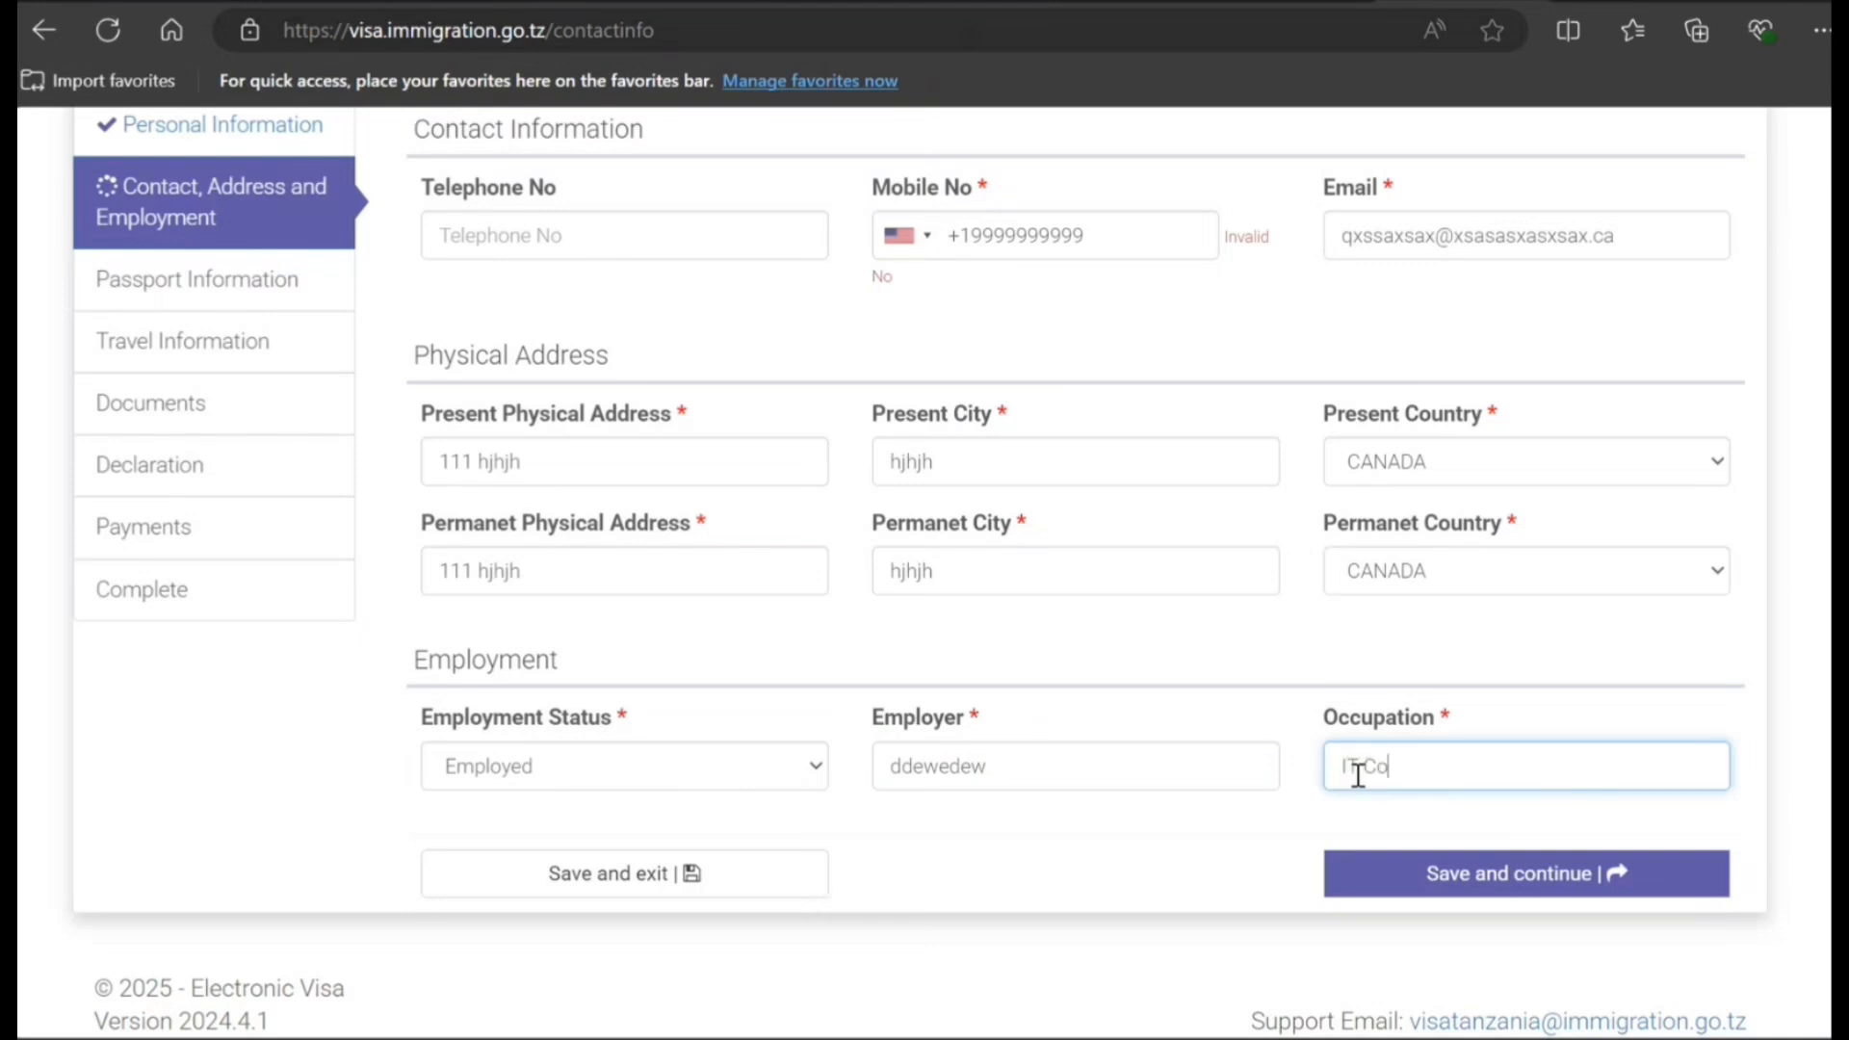
type("nsultant")
- Save contact details, then record an Ordinary passport number issued in Toronto, CANADA
left_click(1438, 886)
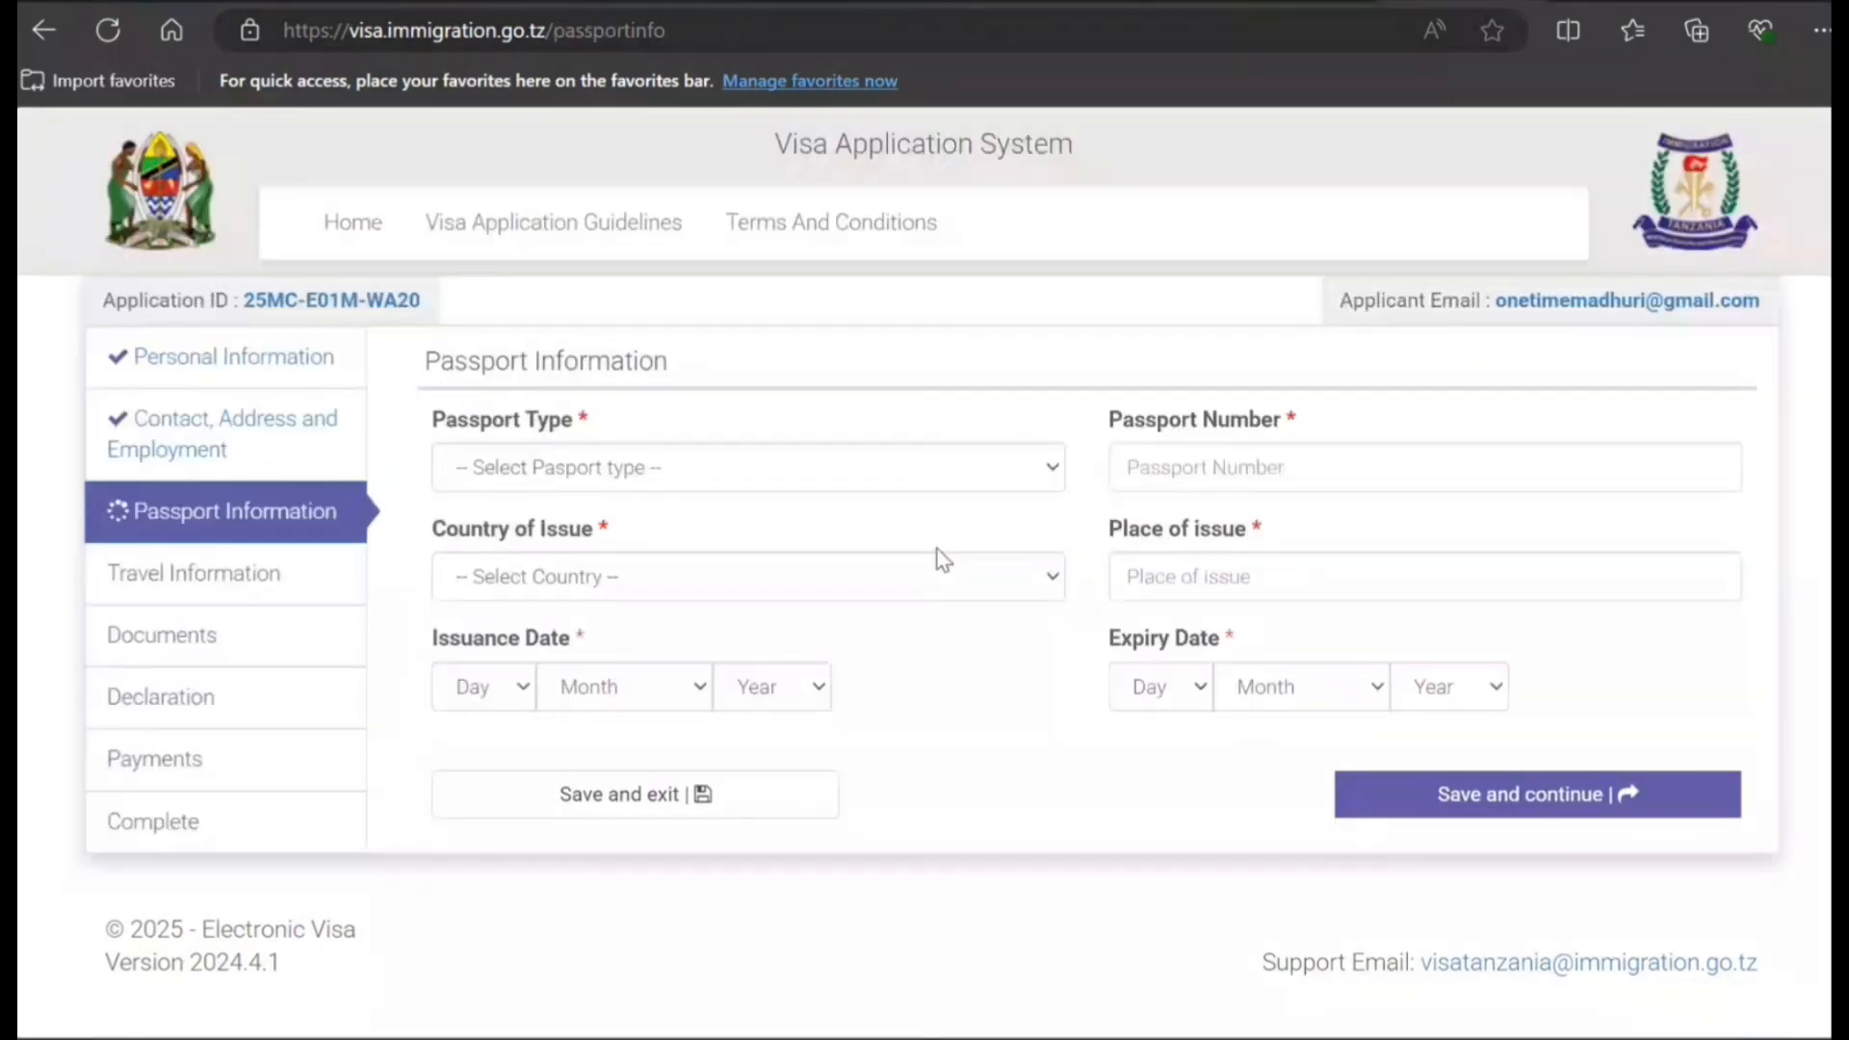
left_click(864, 478)
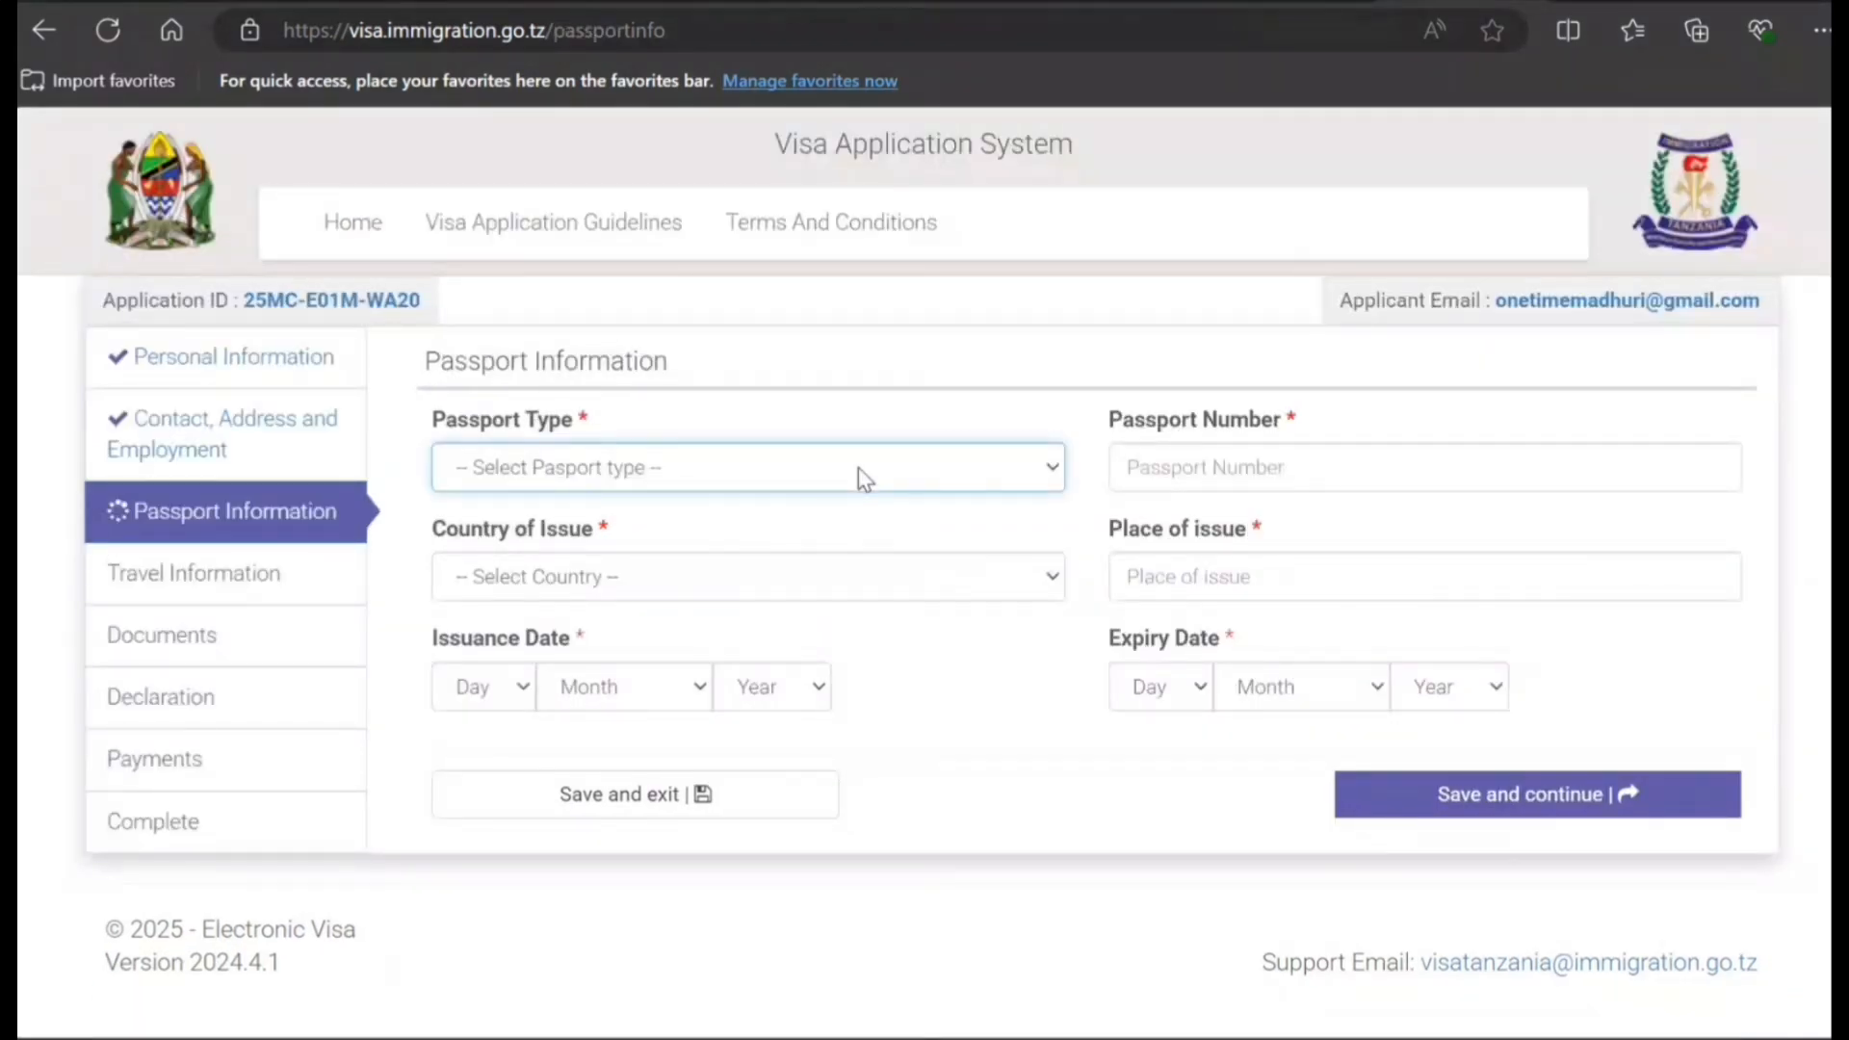
left_click(809, 568)
left_click(1176, 481)
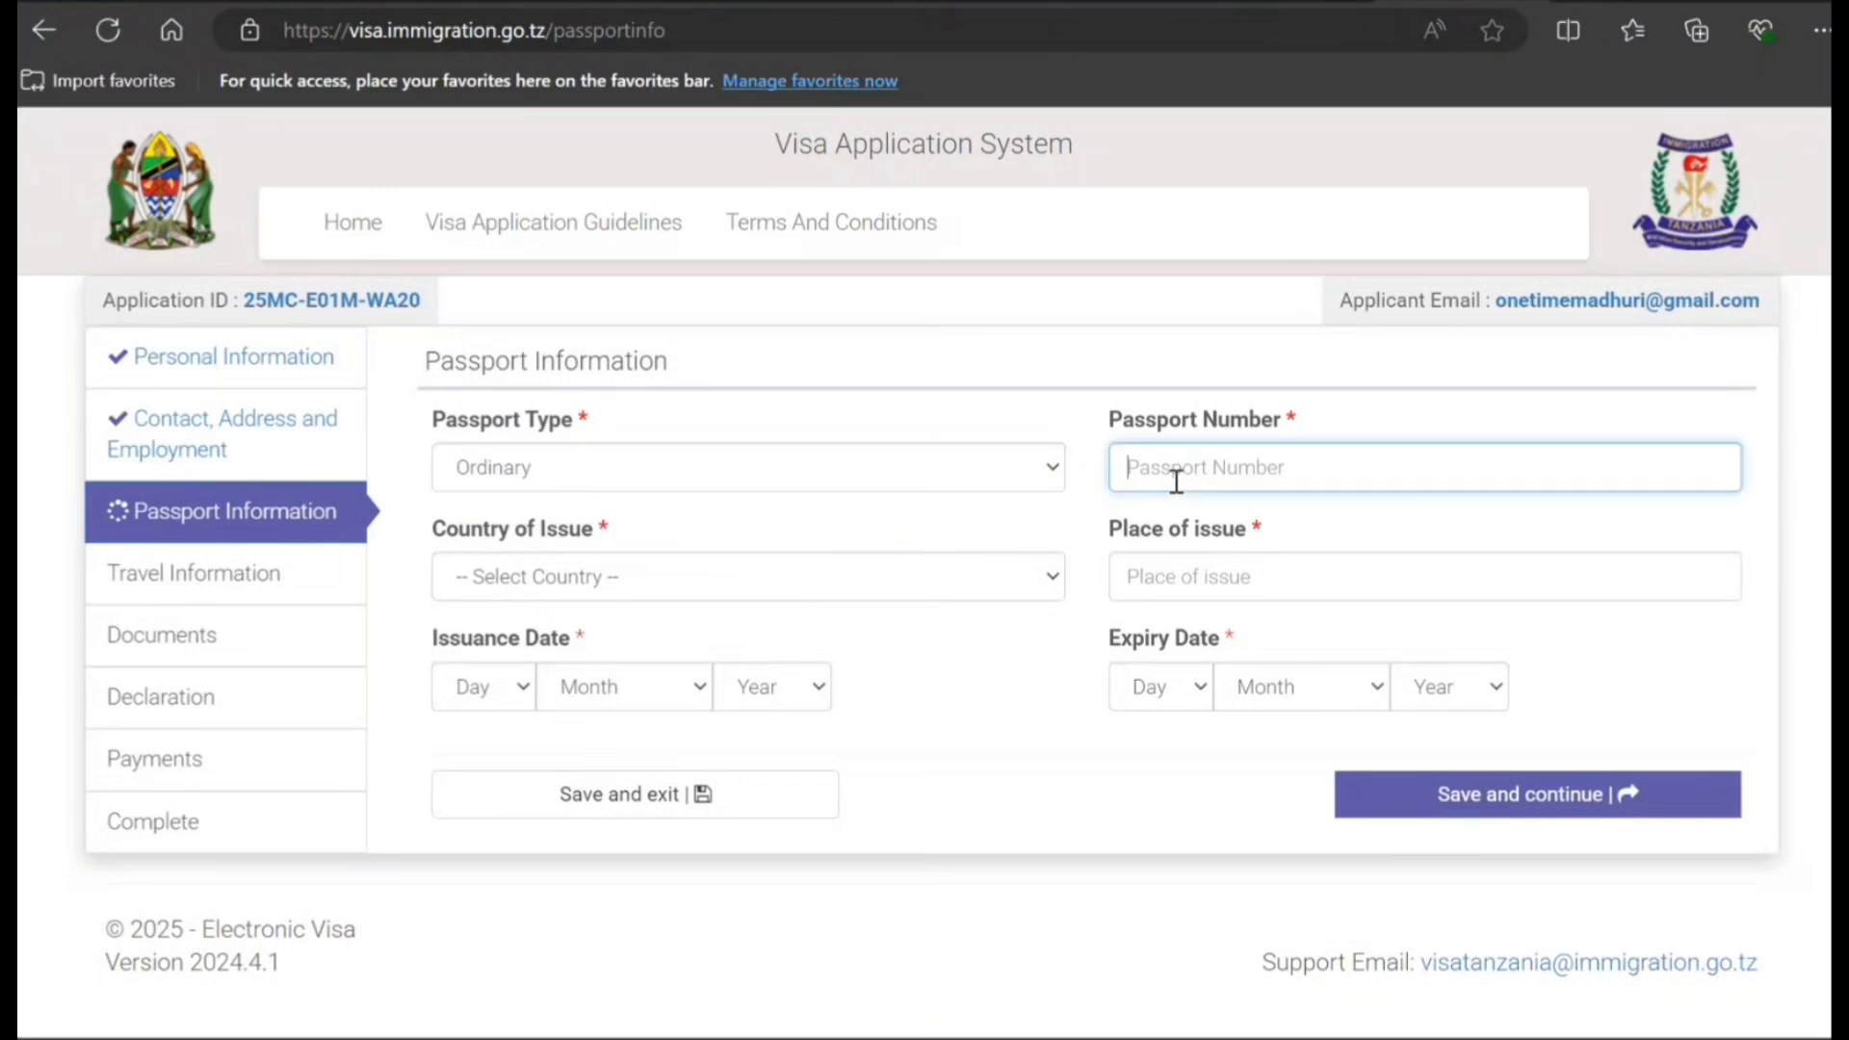
left_click(932, 587)
key("c")
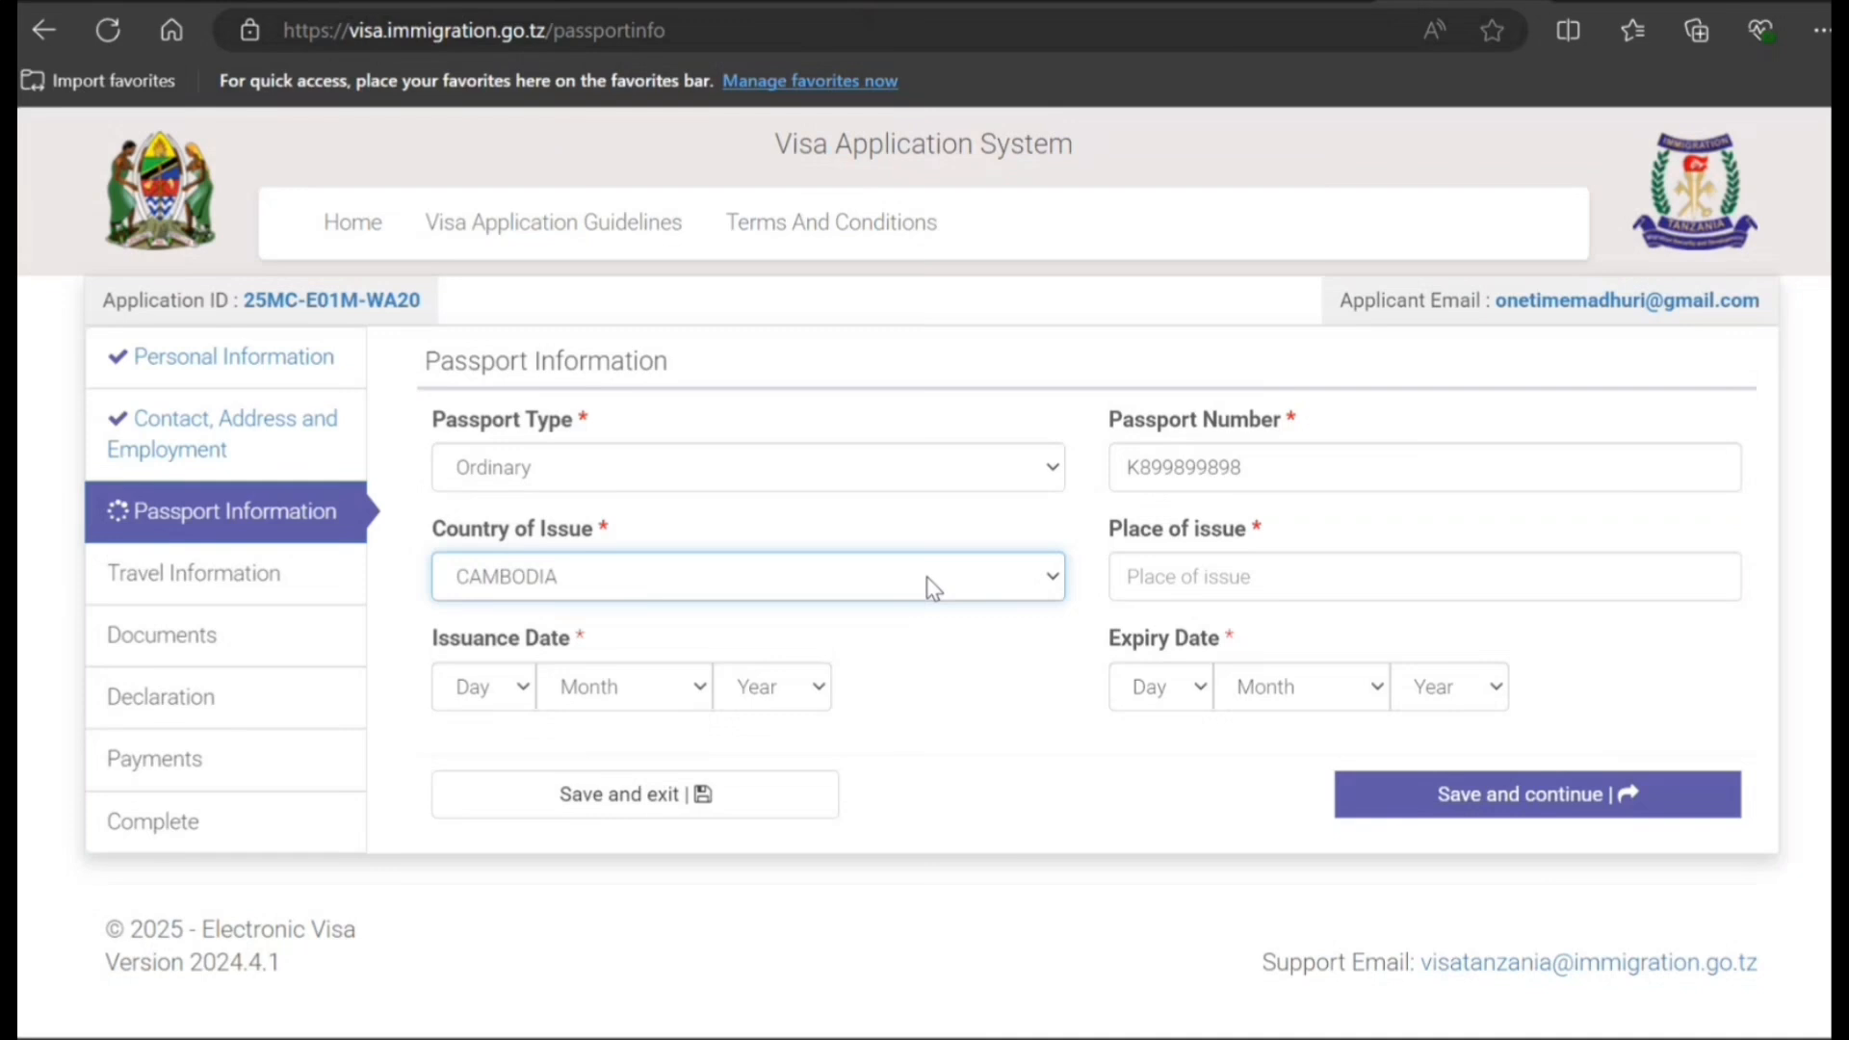
left_click(683, 370)
left_click(1196, 584)
type("Toronto")
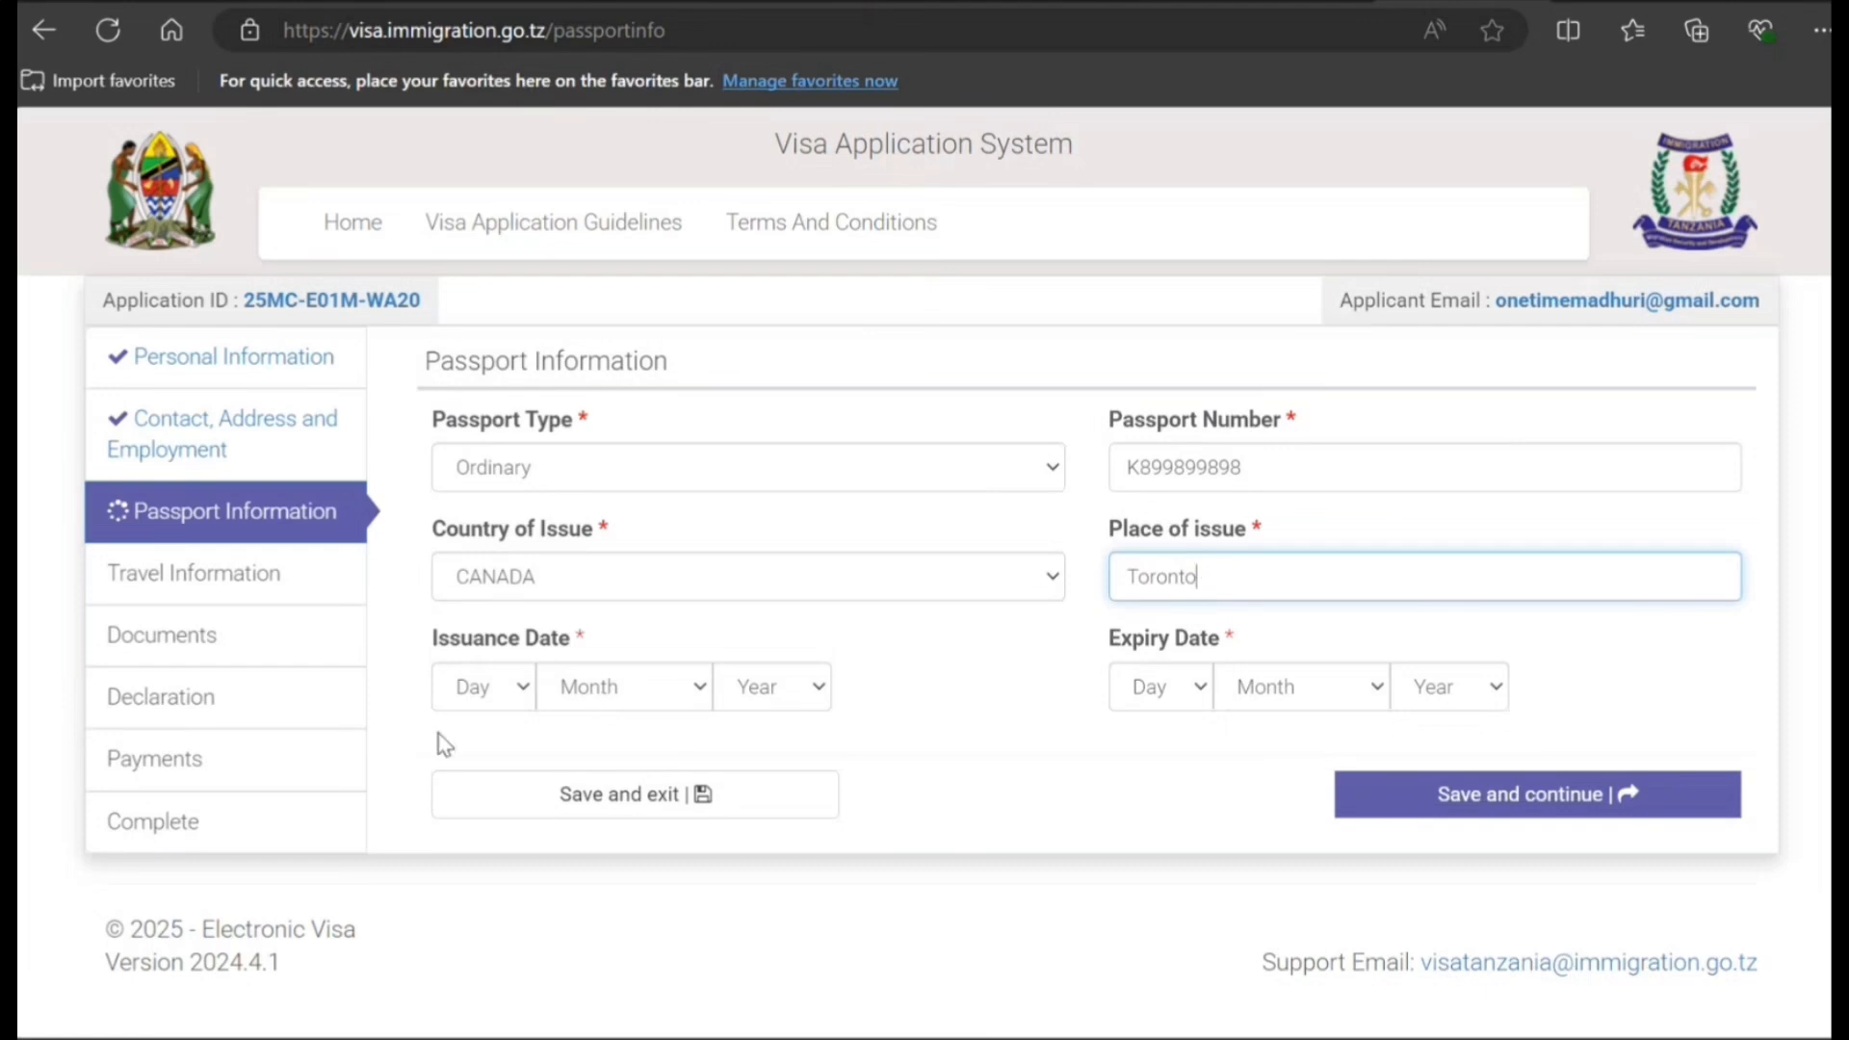
- Set passport issue date 14 October 2024 and expiry date 16 October 2027
left_click(464, 691)
left_click(492, 497)
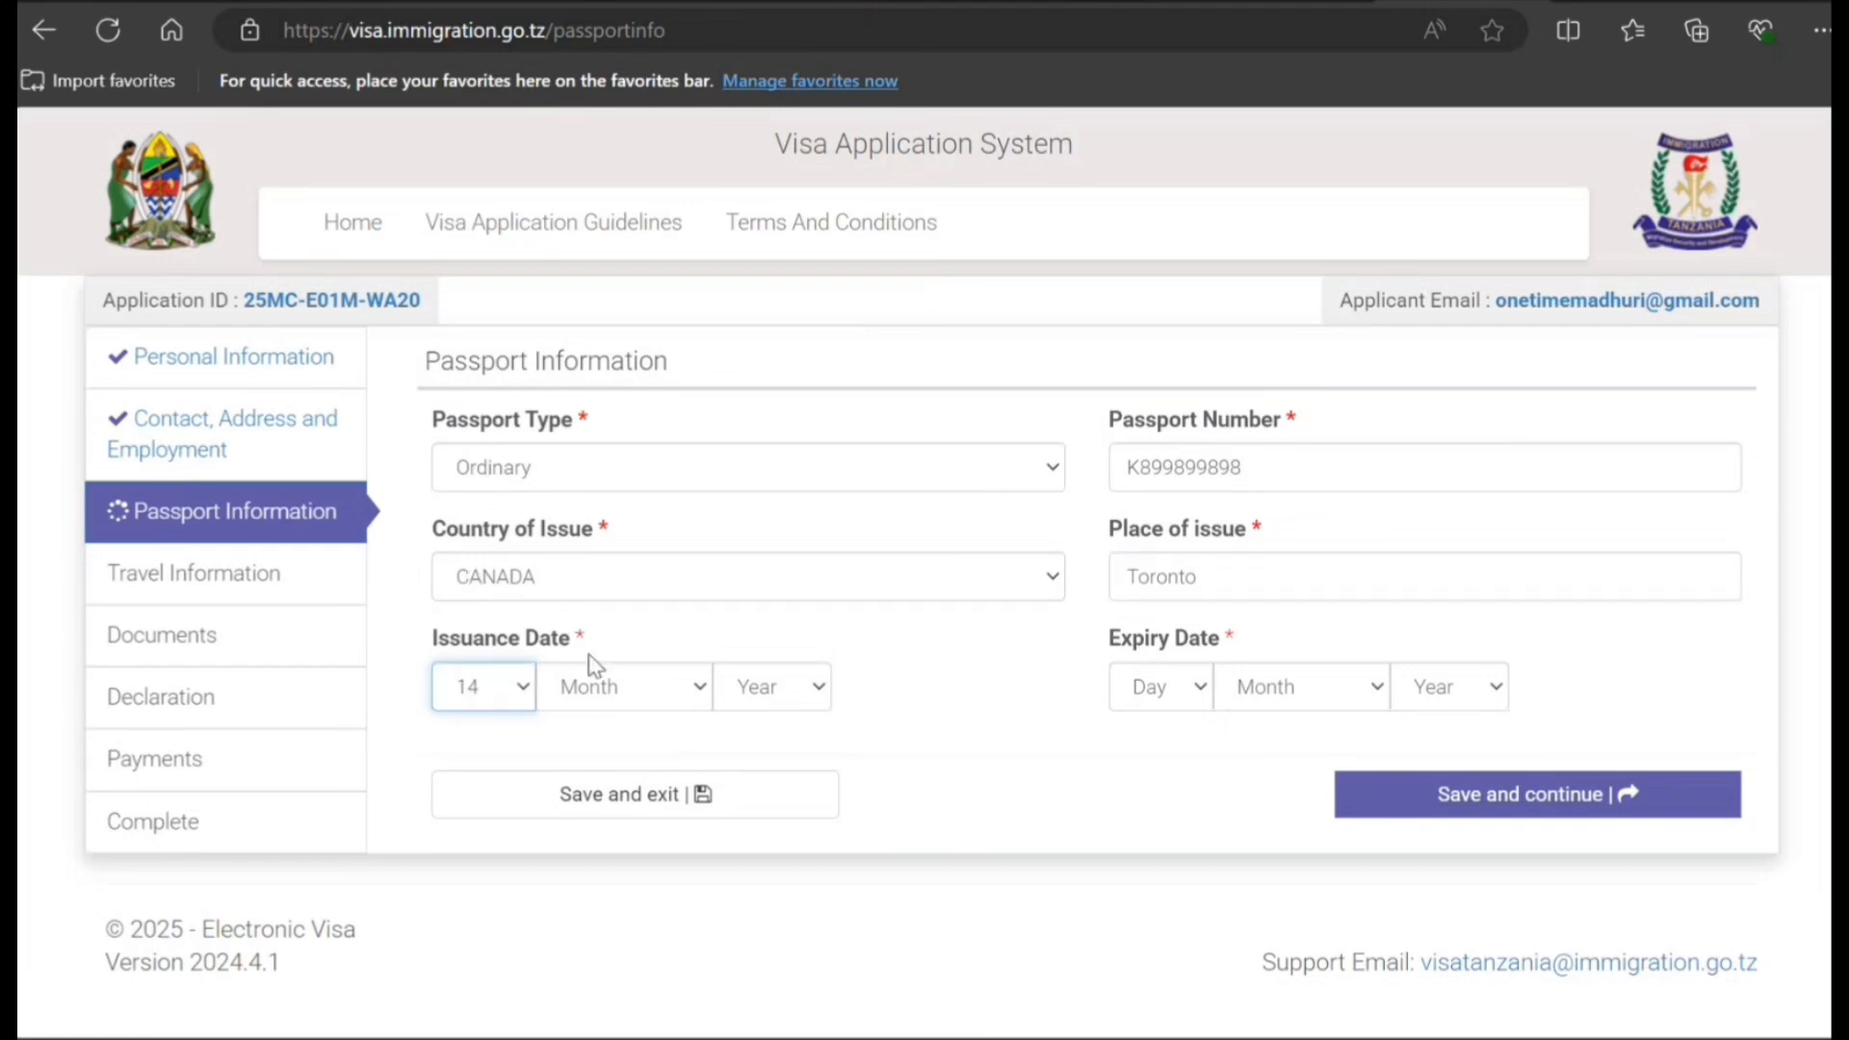
left_click(590, 703)
left_click(594, 583)
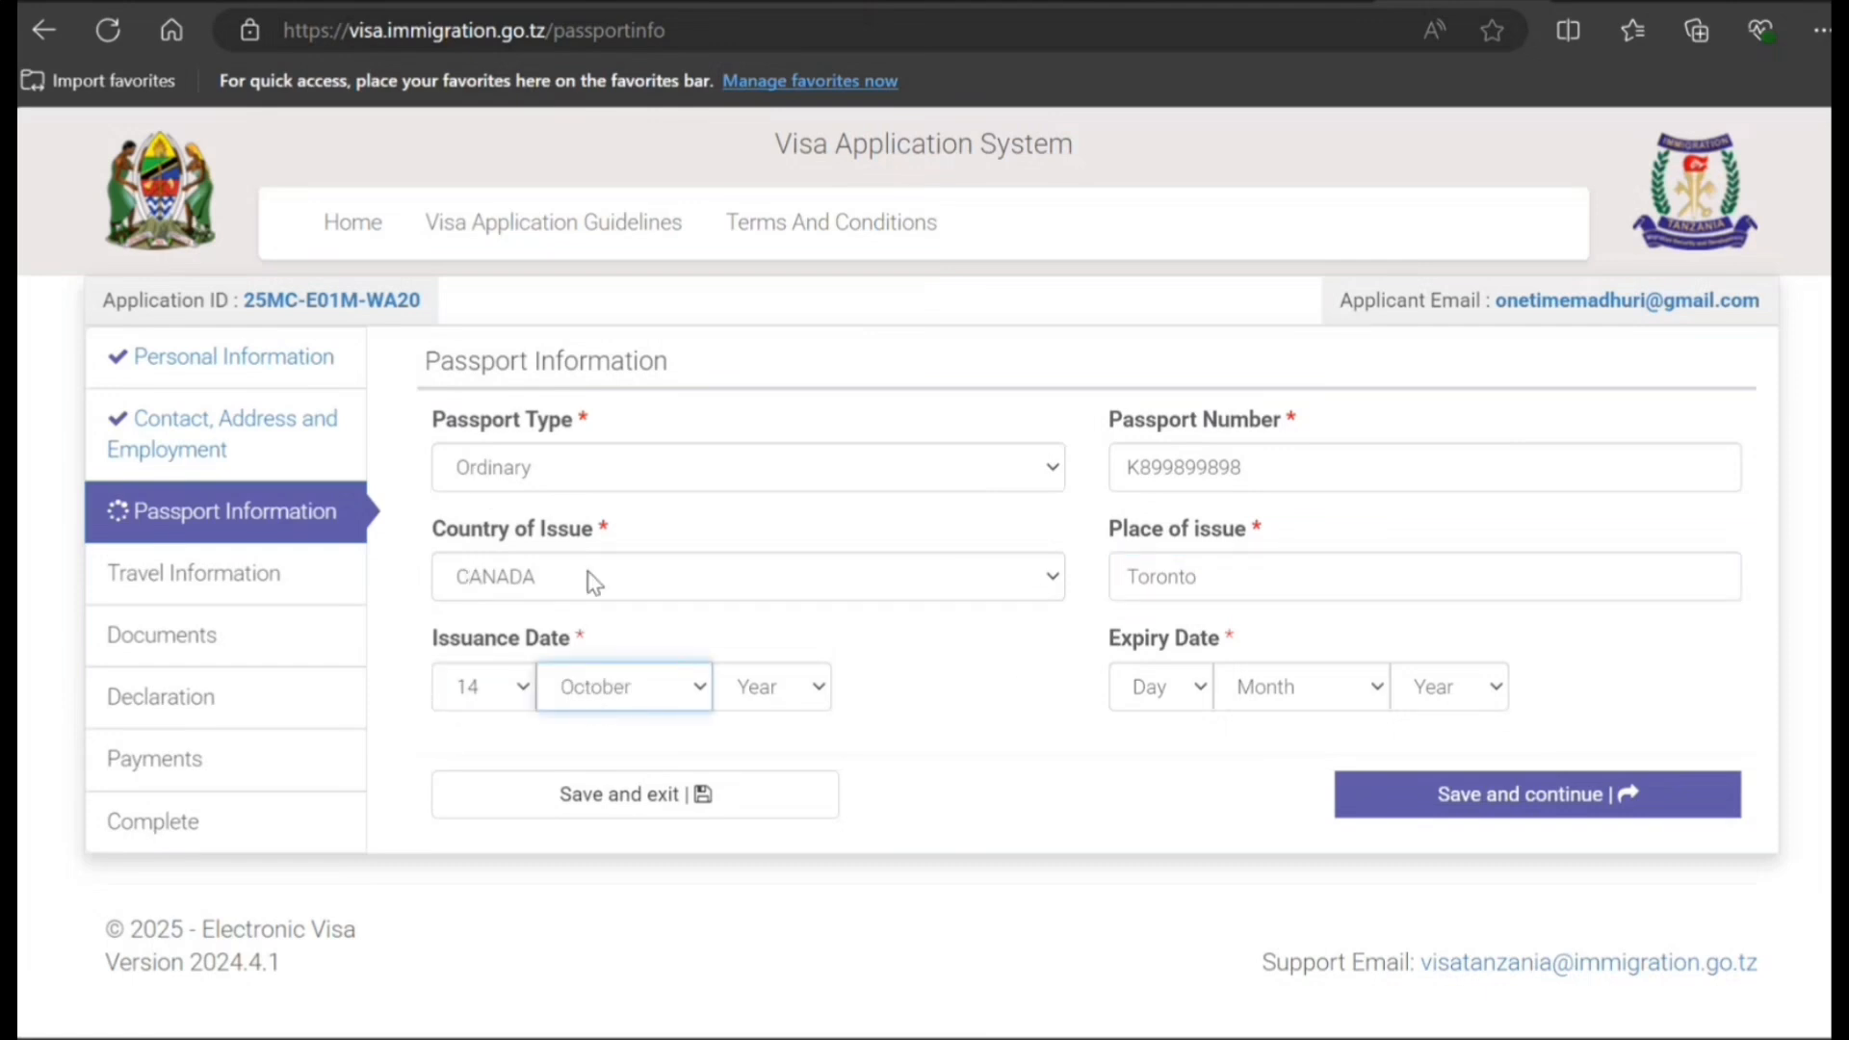
left_click(749, 698)
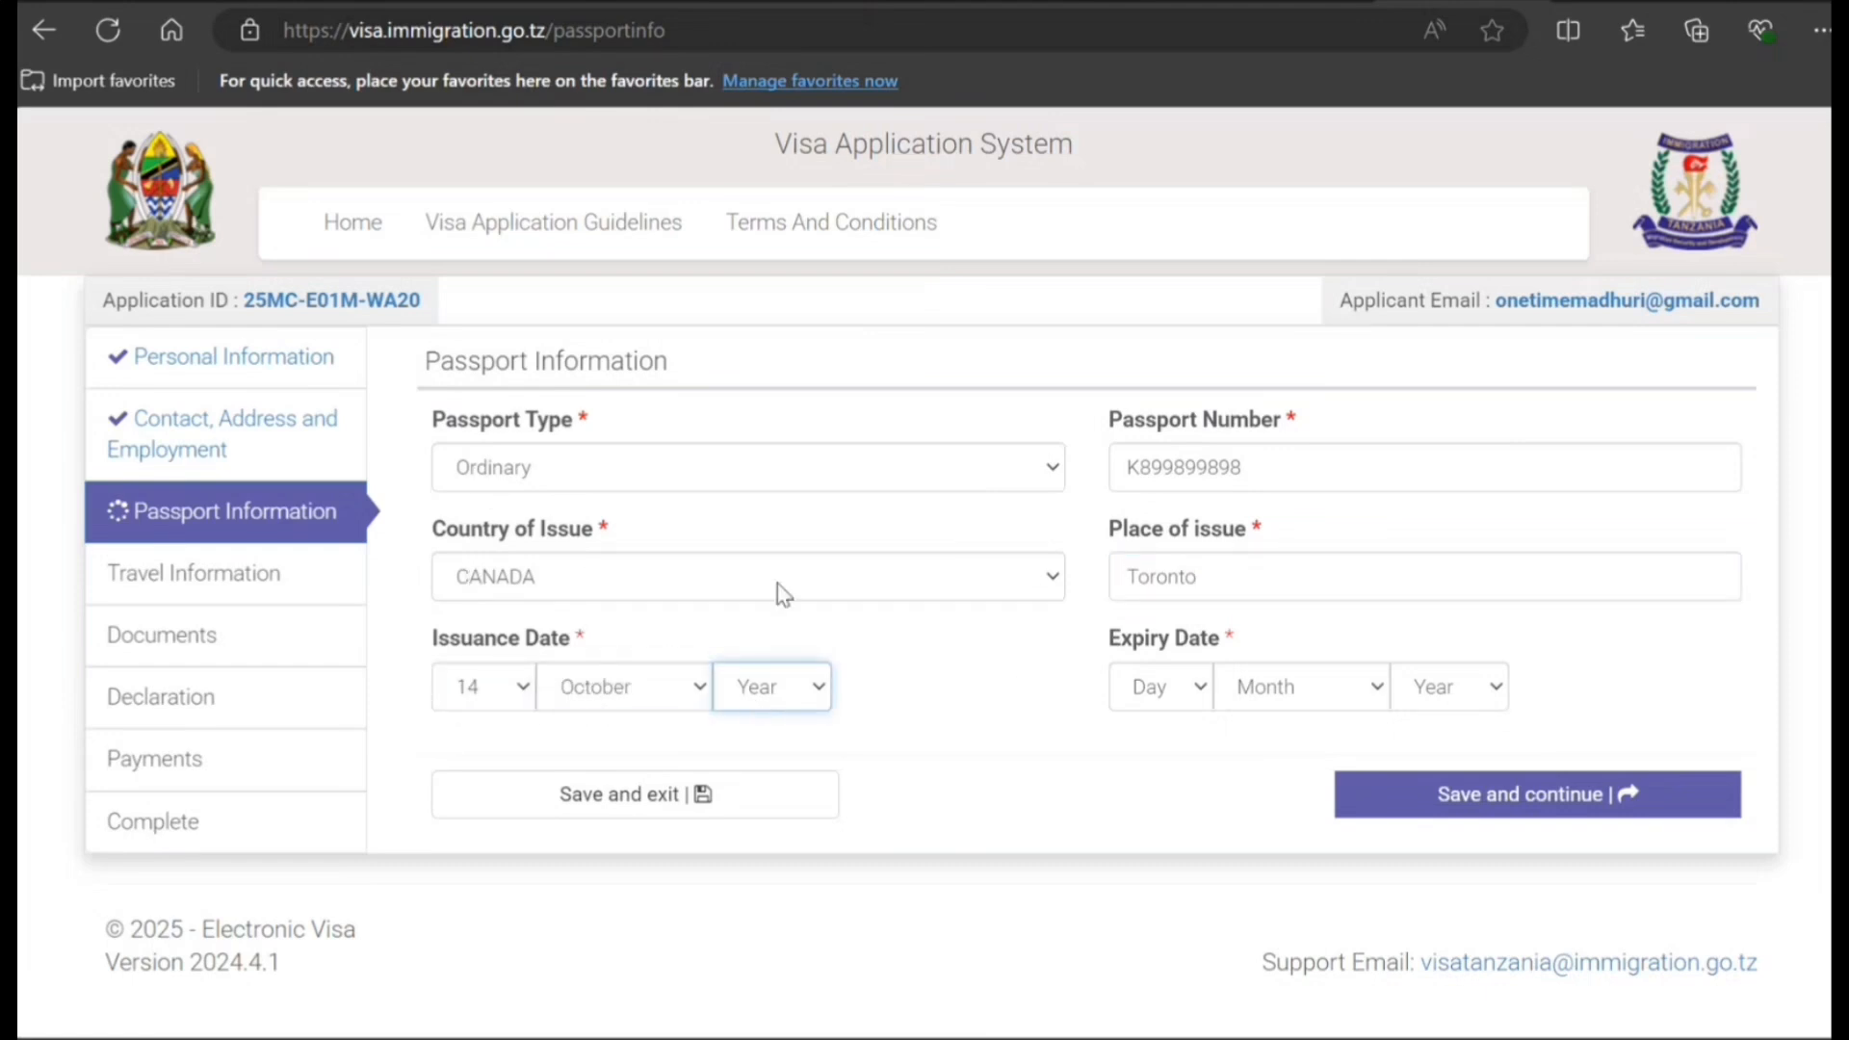
left_click(770, 39)
left_click(1194, 685)
left_click(1190, 555)
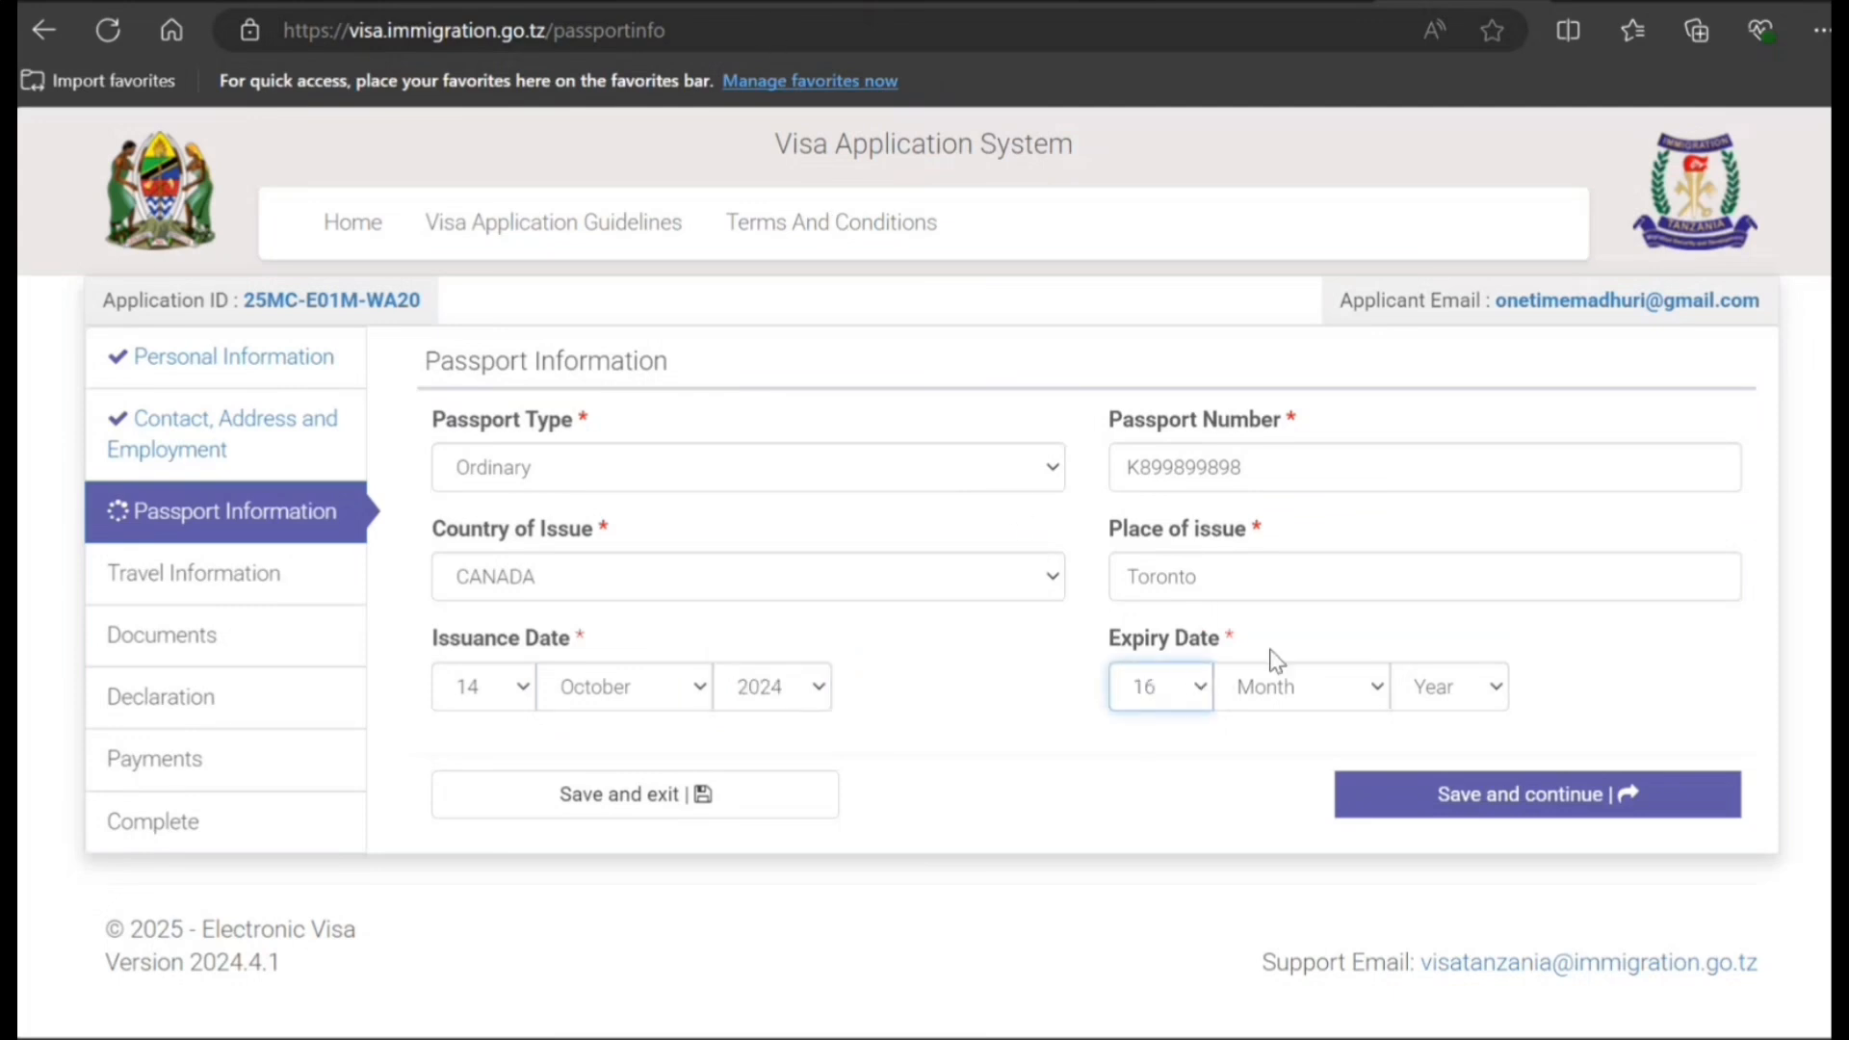
left_click(1295, 681)
left_click(1288, 581)
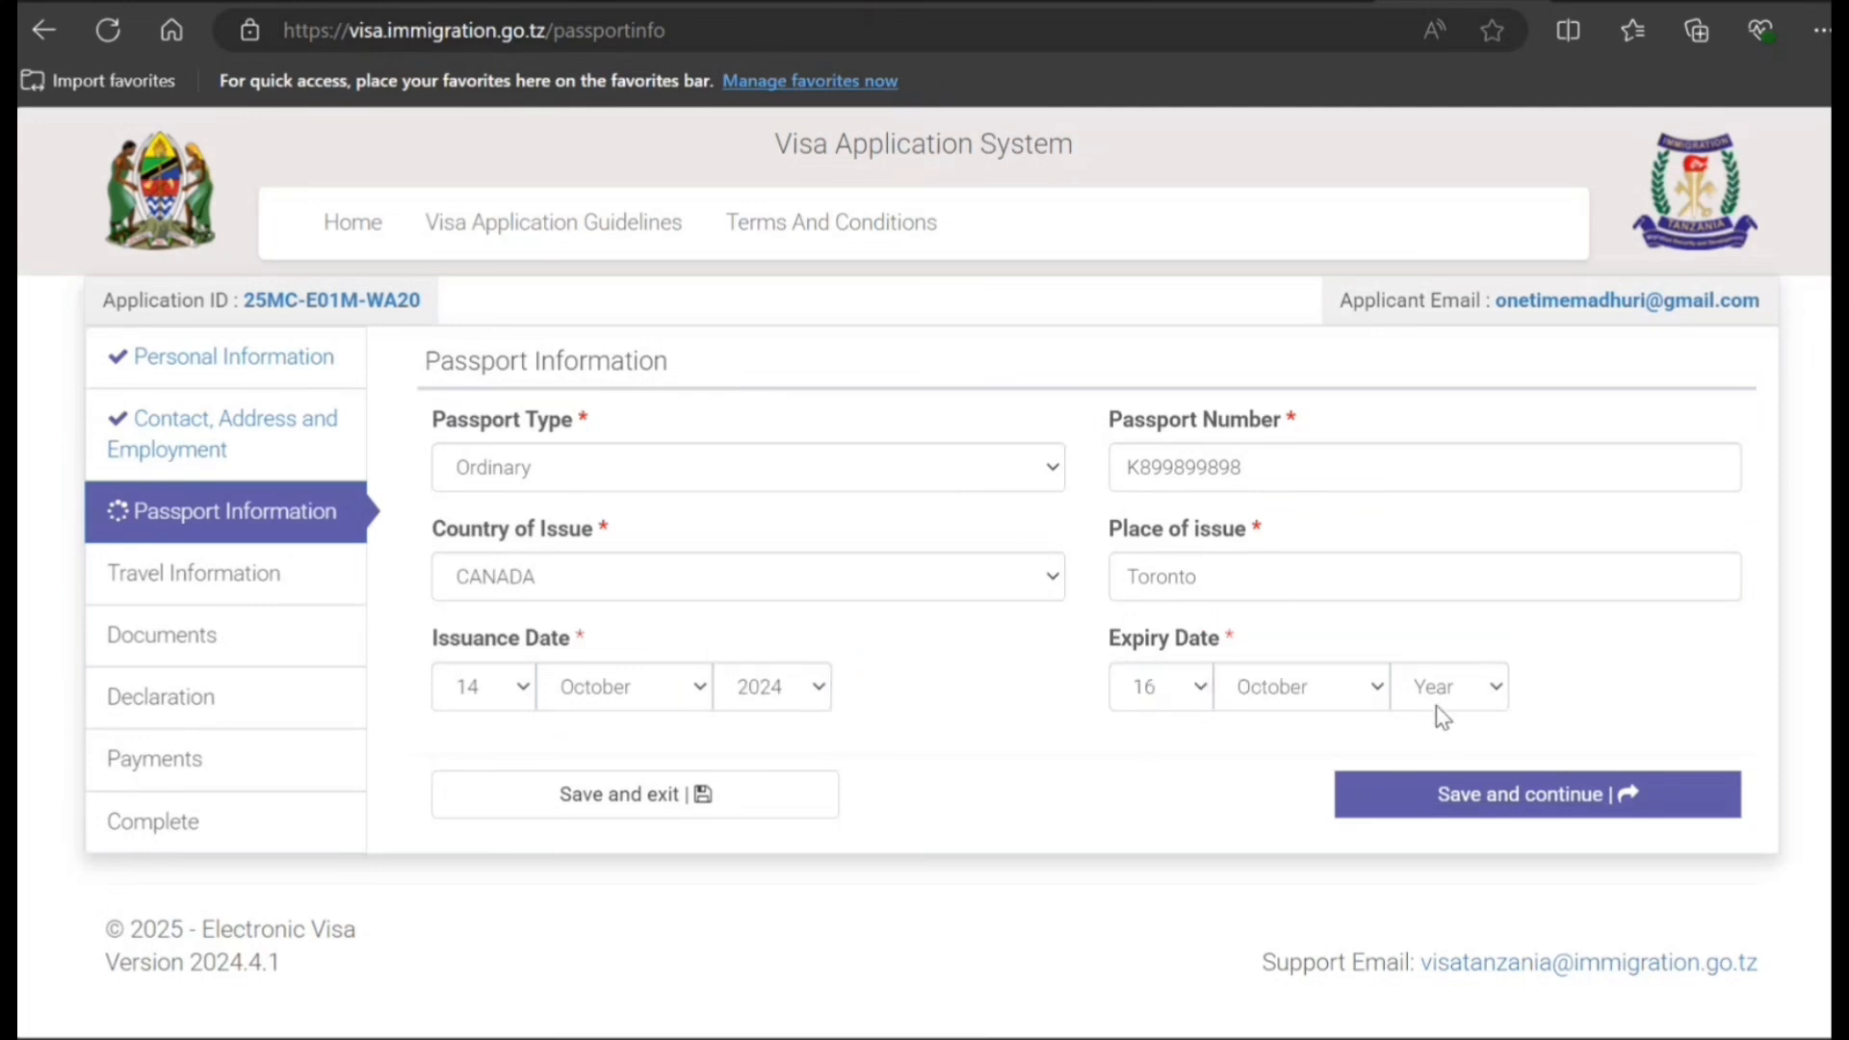
left_click(1441, 708)
left_click(1474, 628)
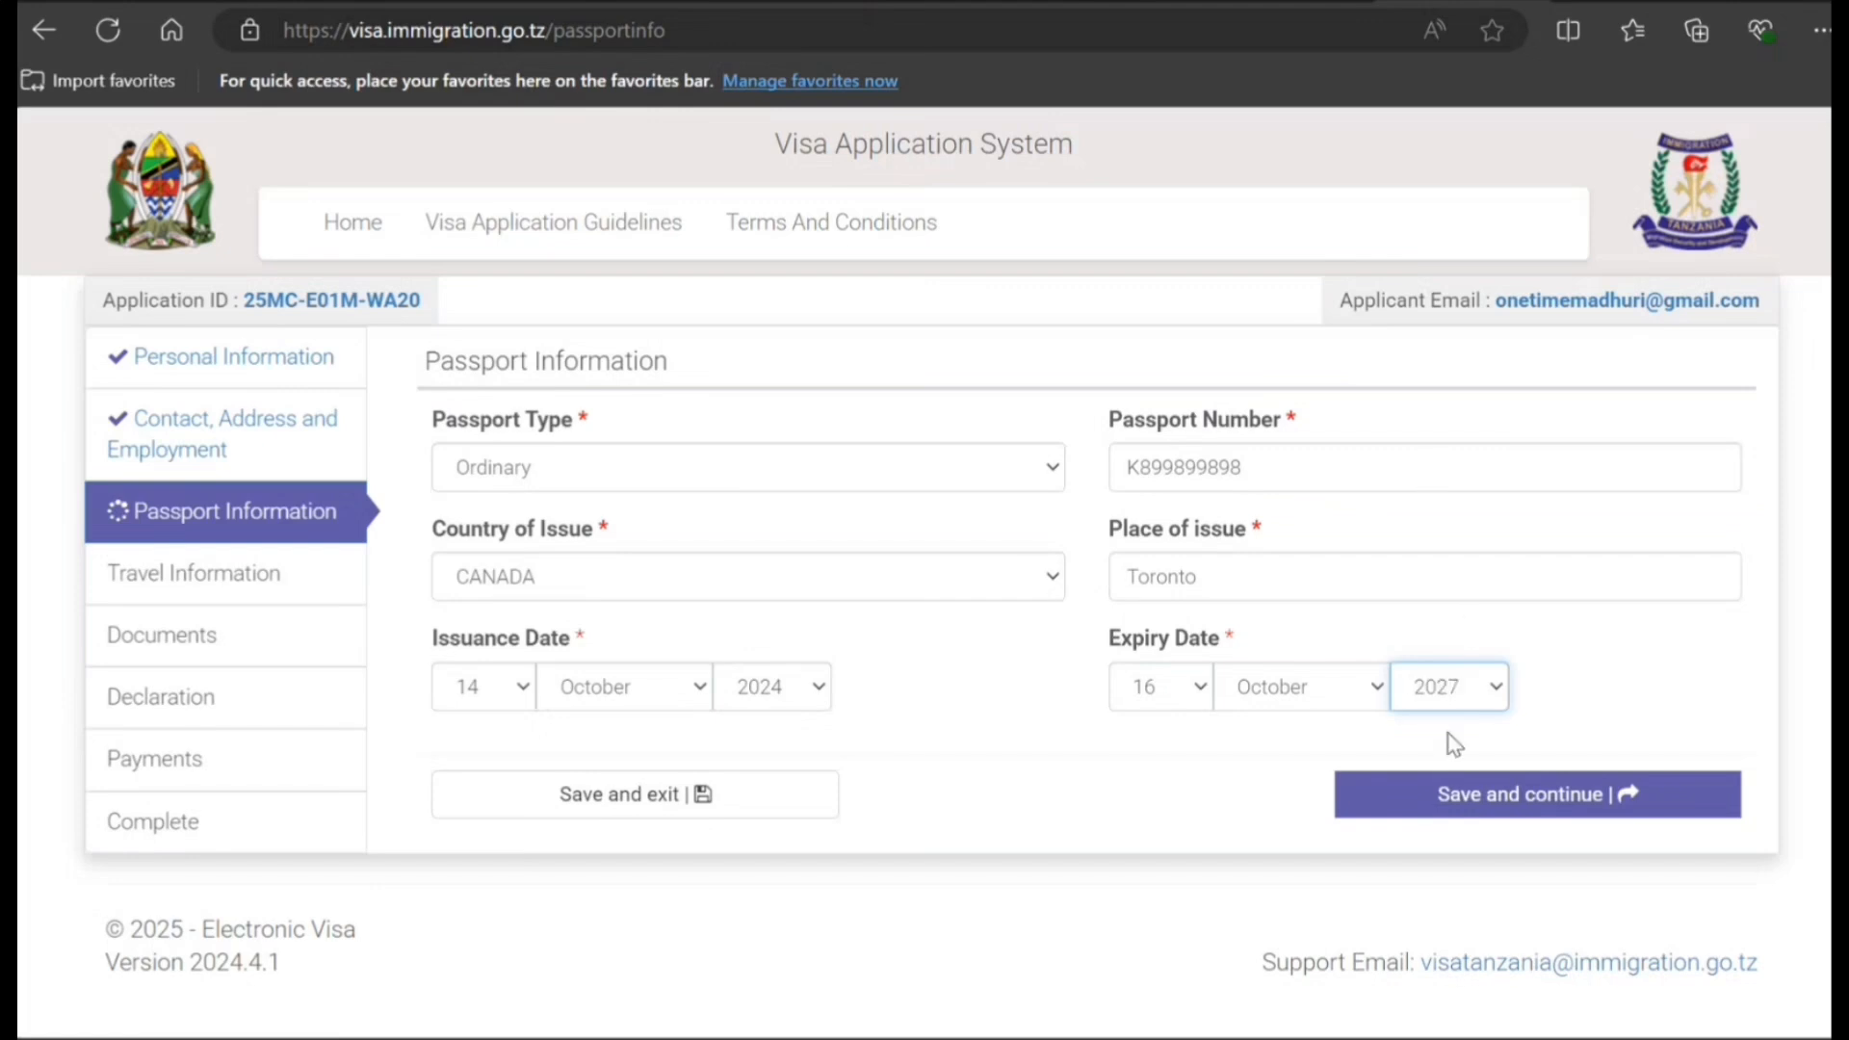
- Save the passport details, then apply from CANADA via the Ottawa, Canada embassy
left_click(1454, 795)
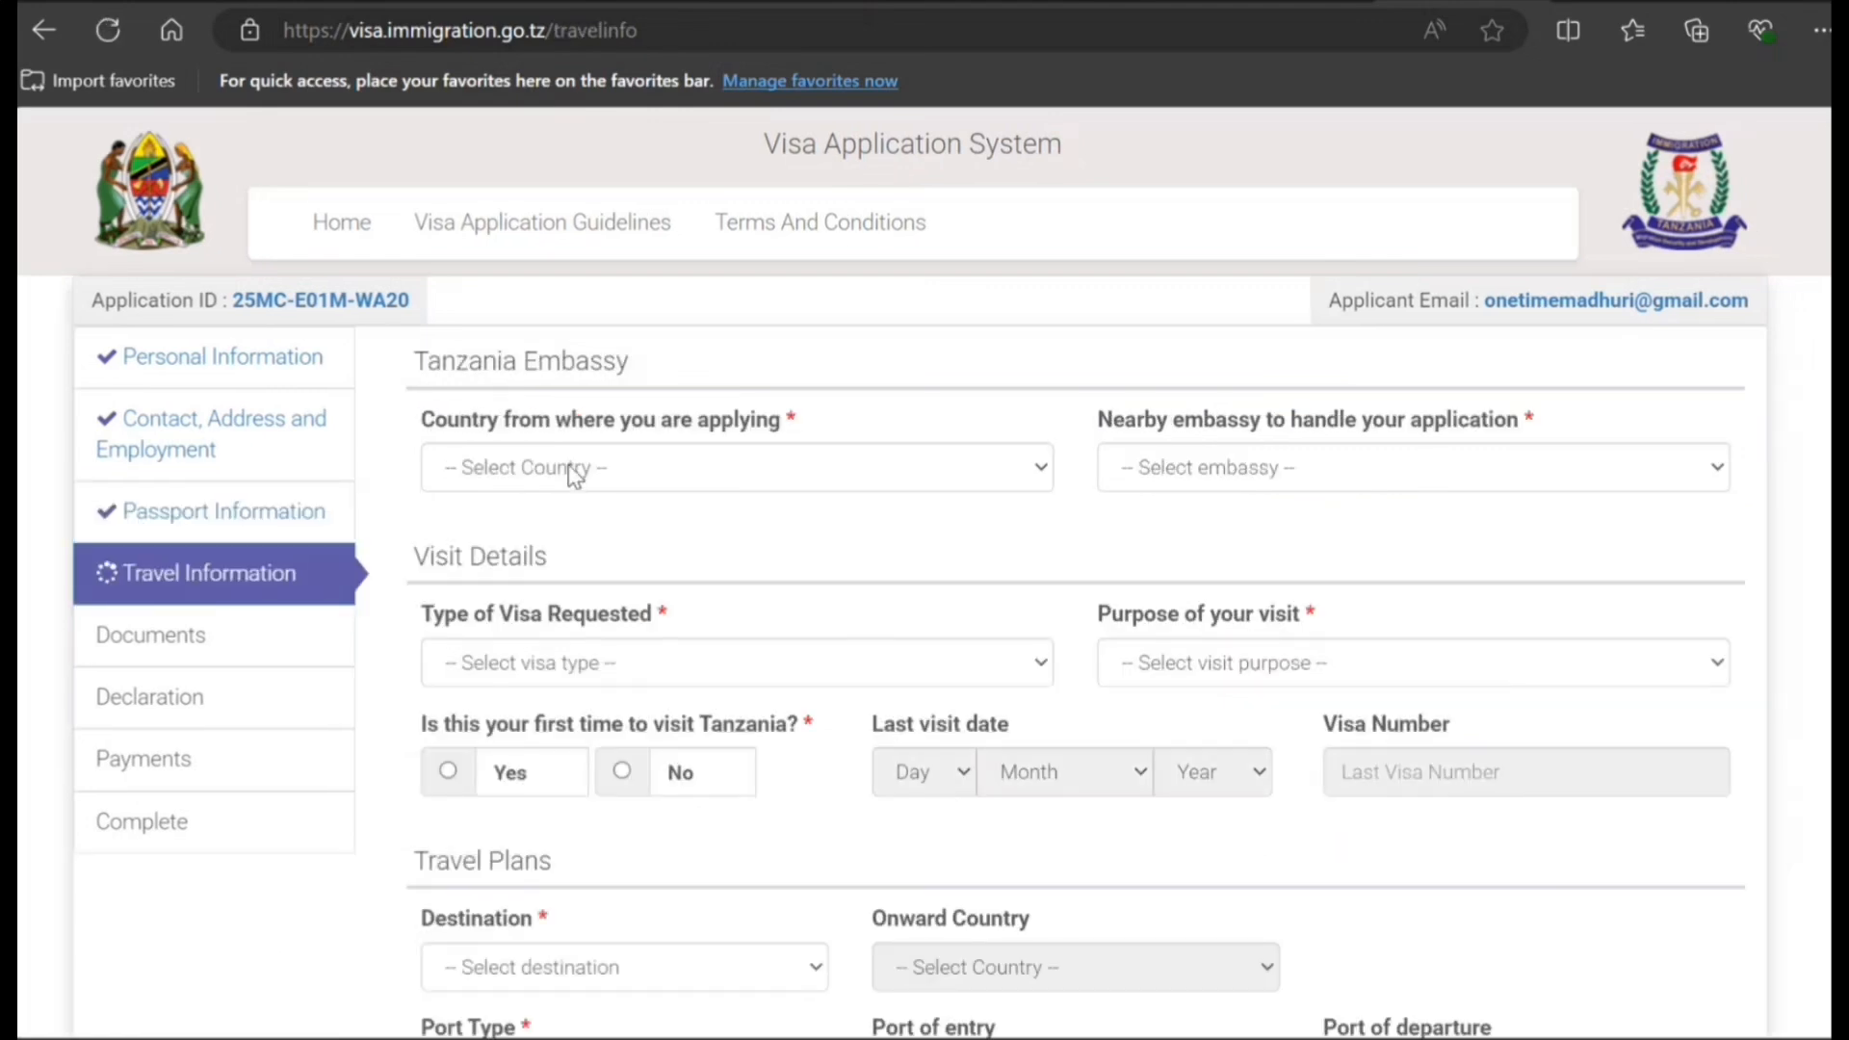
left_click(574, 474)
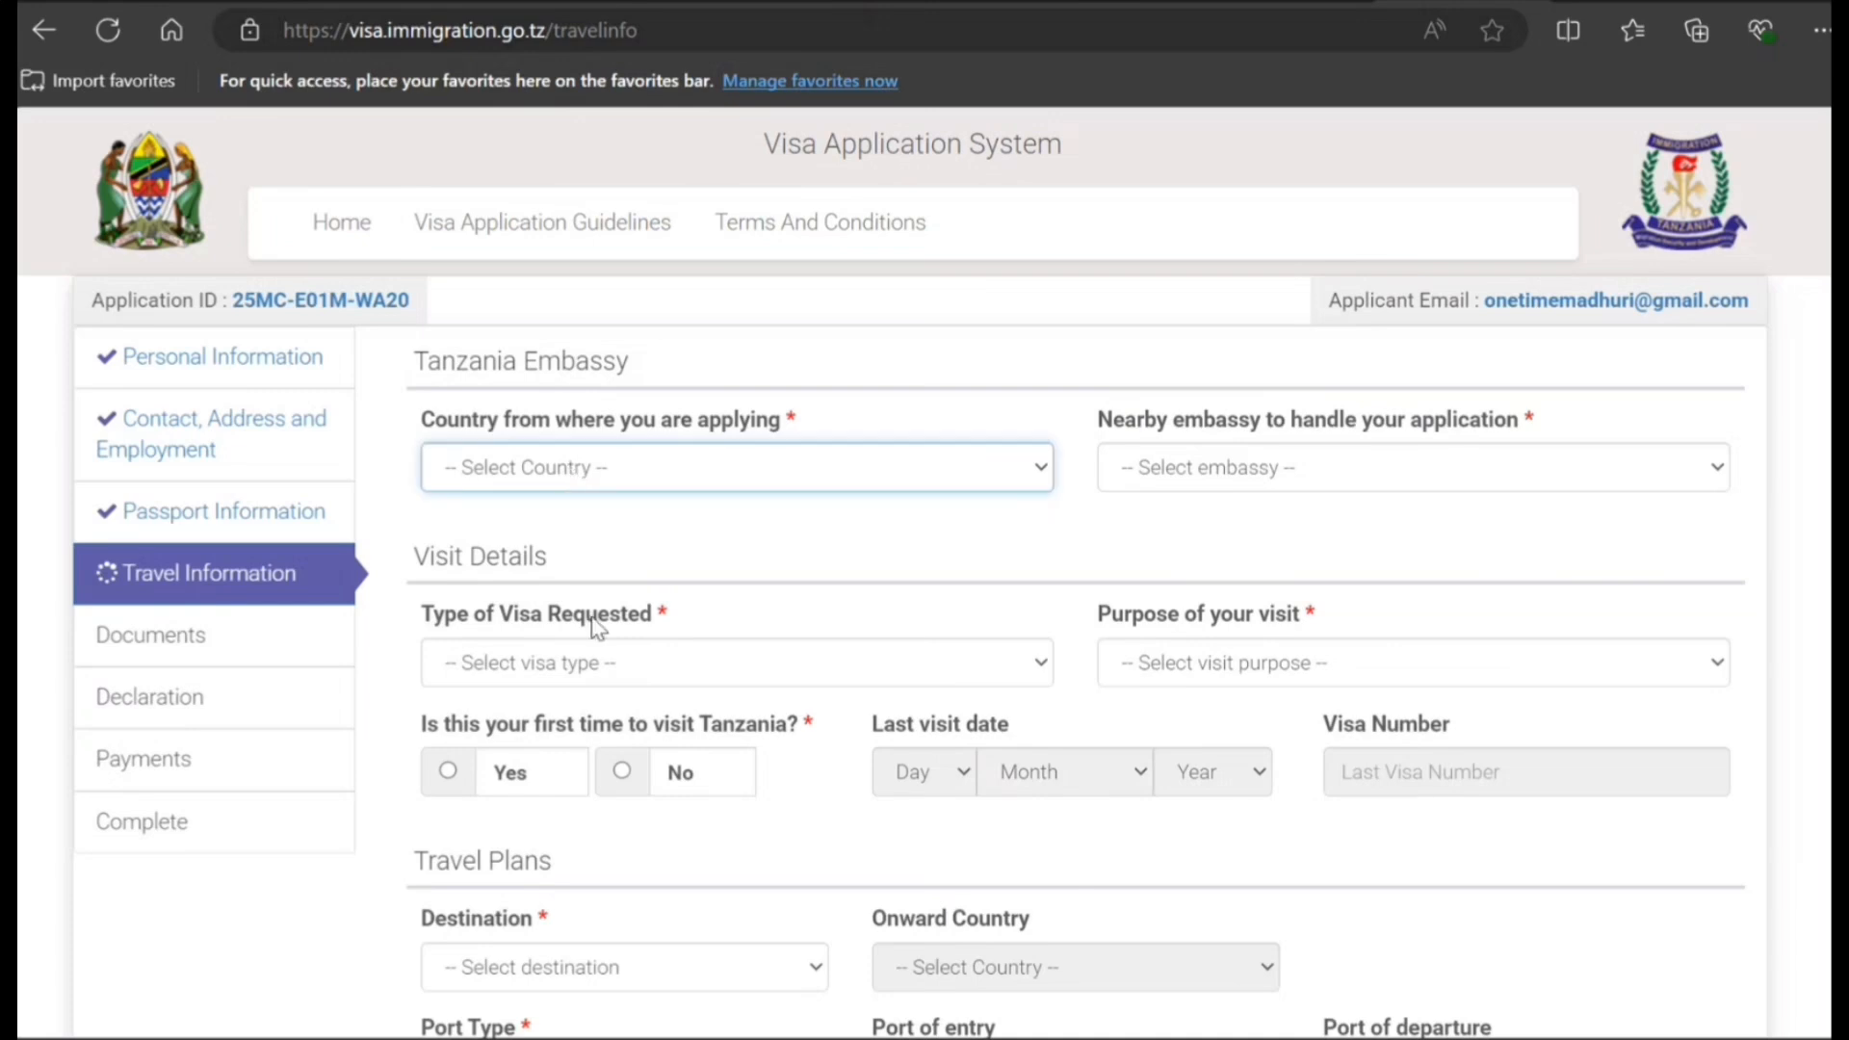
key("c")
key("c")
key("c")
key("c")
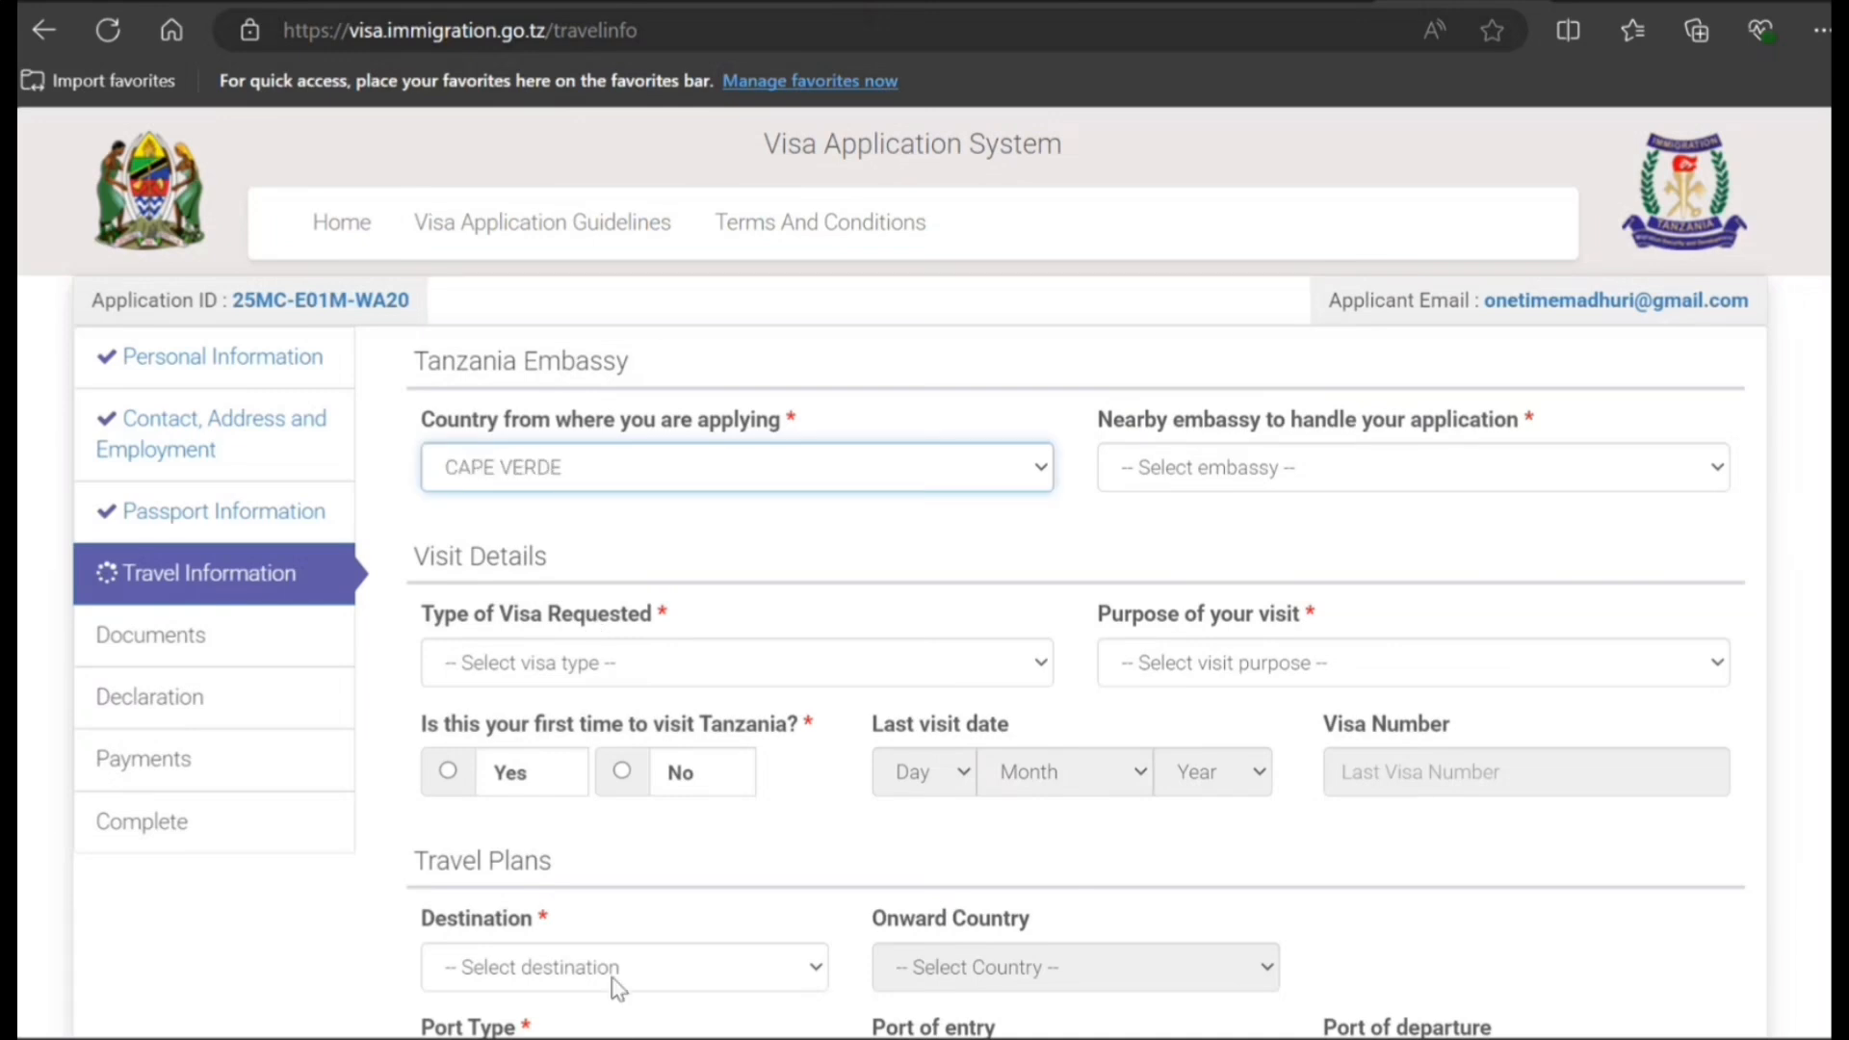
key("Up")
scroll(1415, 197, "down", 3)
left_click(1421, 207)
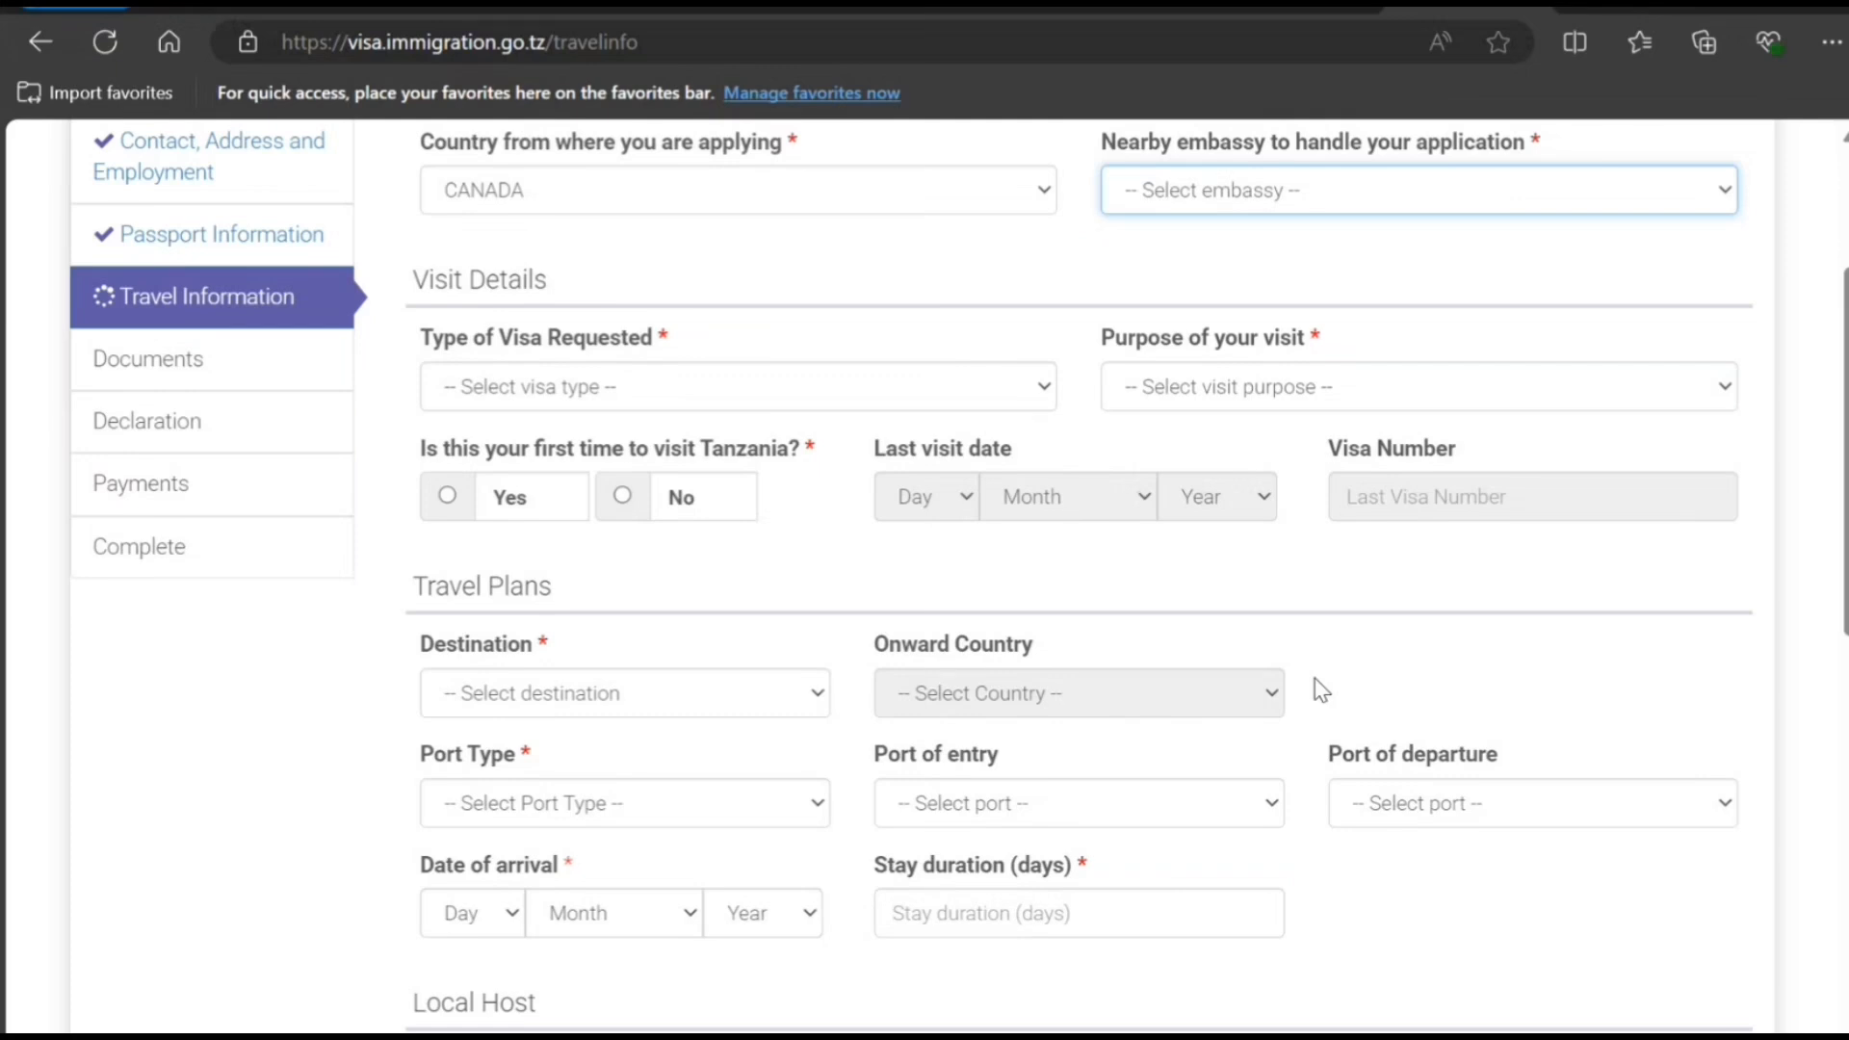
left_click(1293, 725)
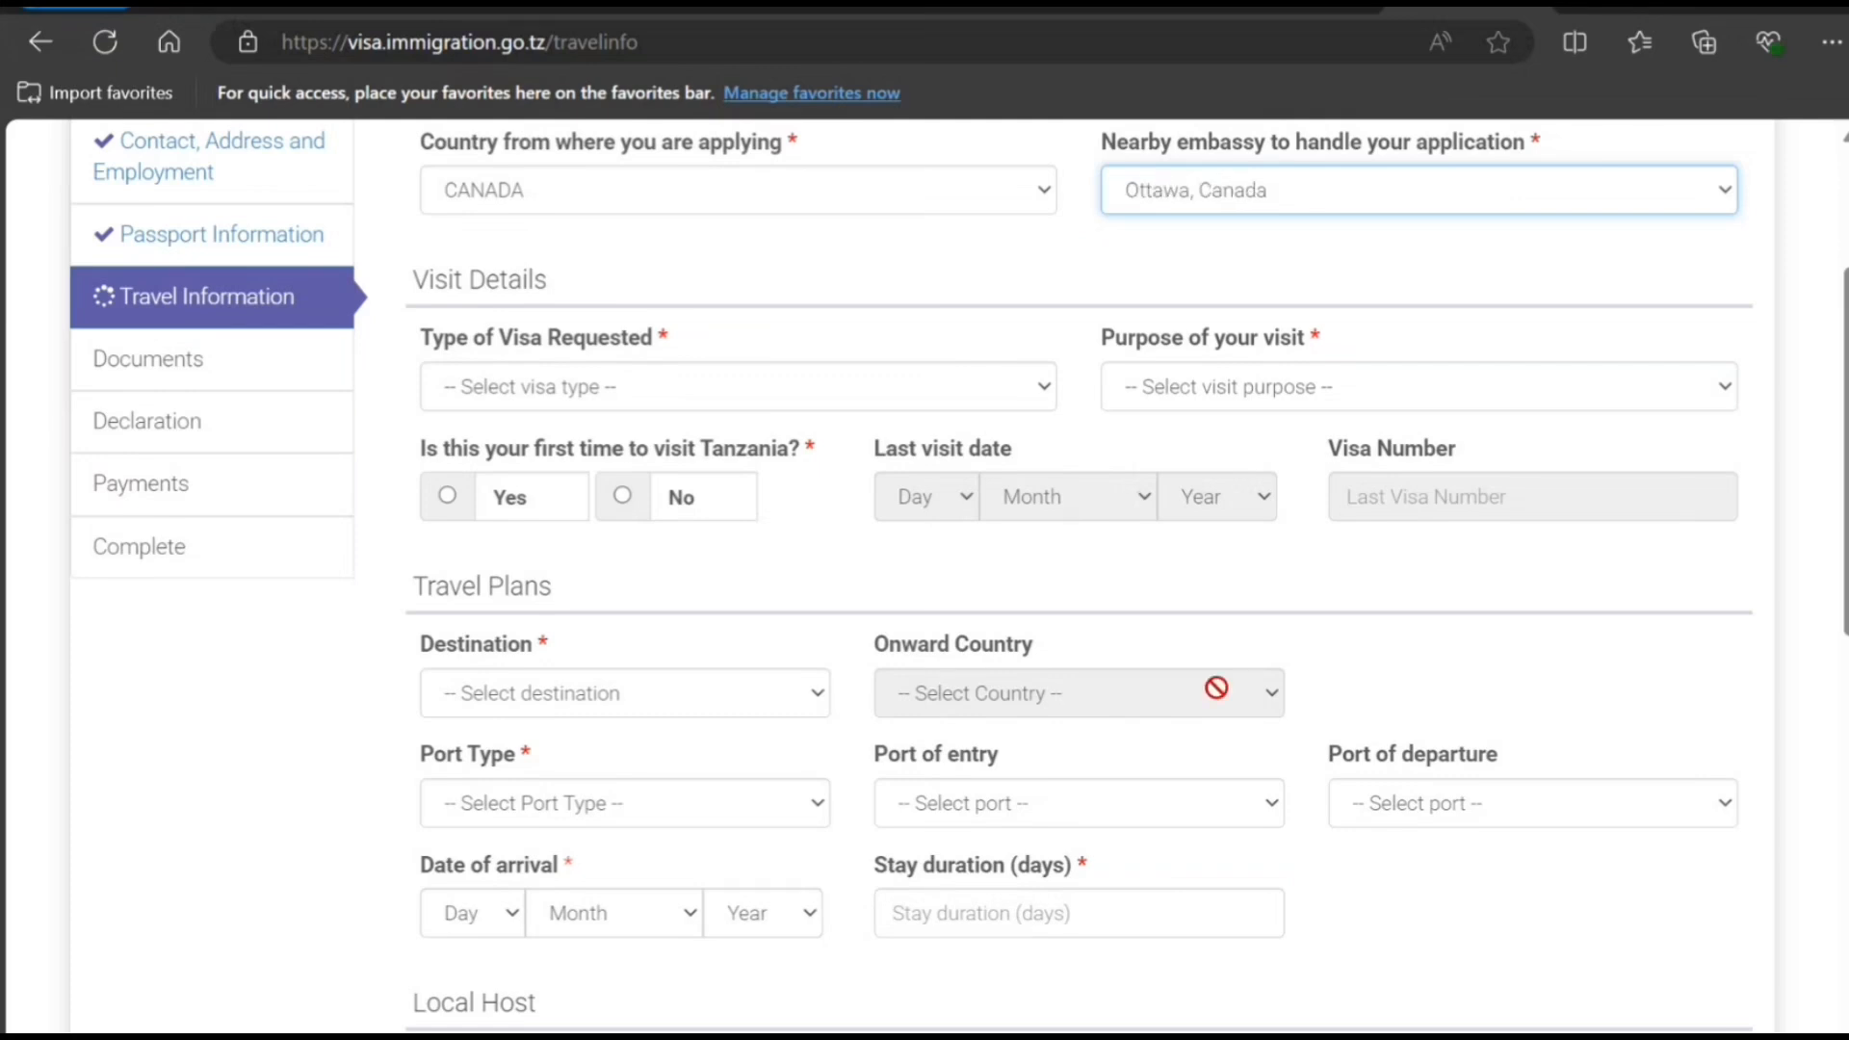
- Request an Ordinary Visa for Tourism and mark this as the first Tanzania visit
left_click(717, 406)
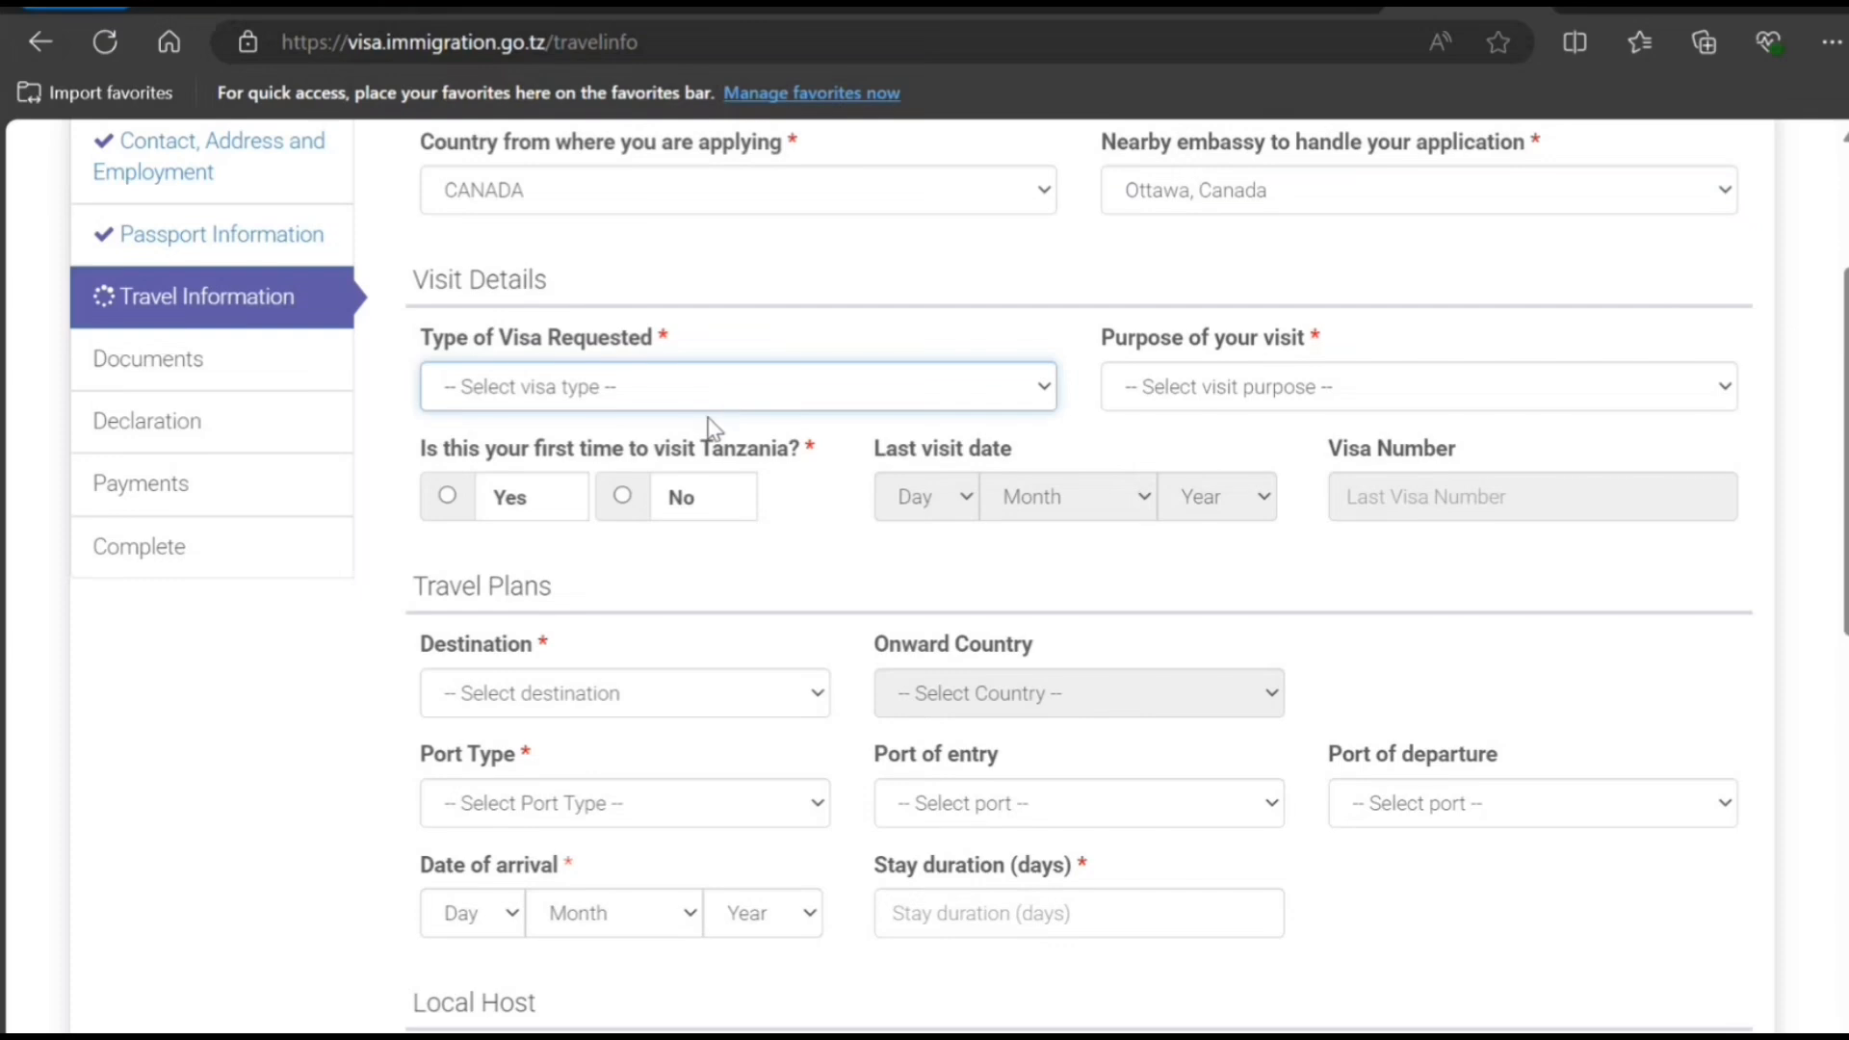
left_click(706, 524)
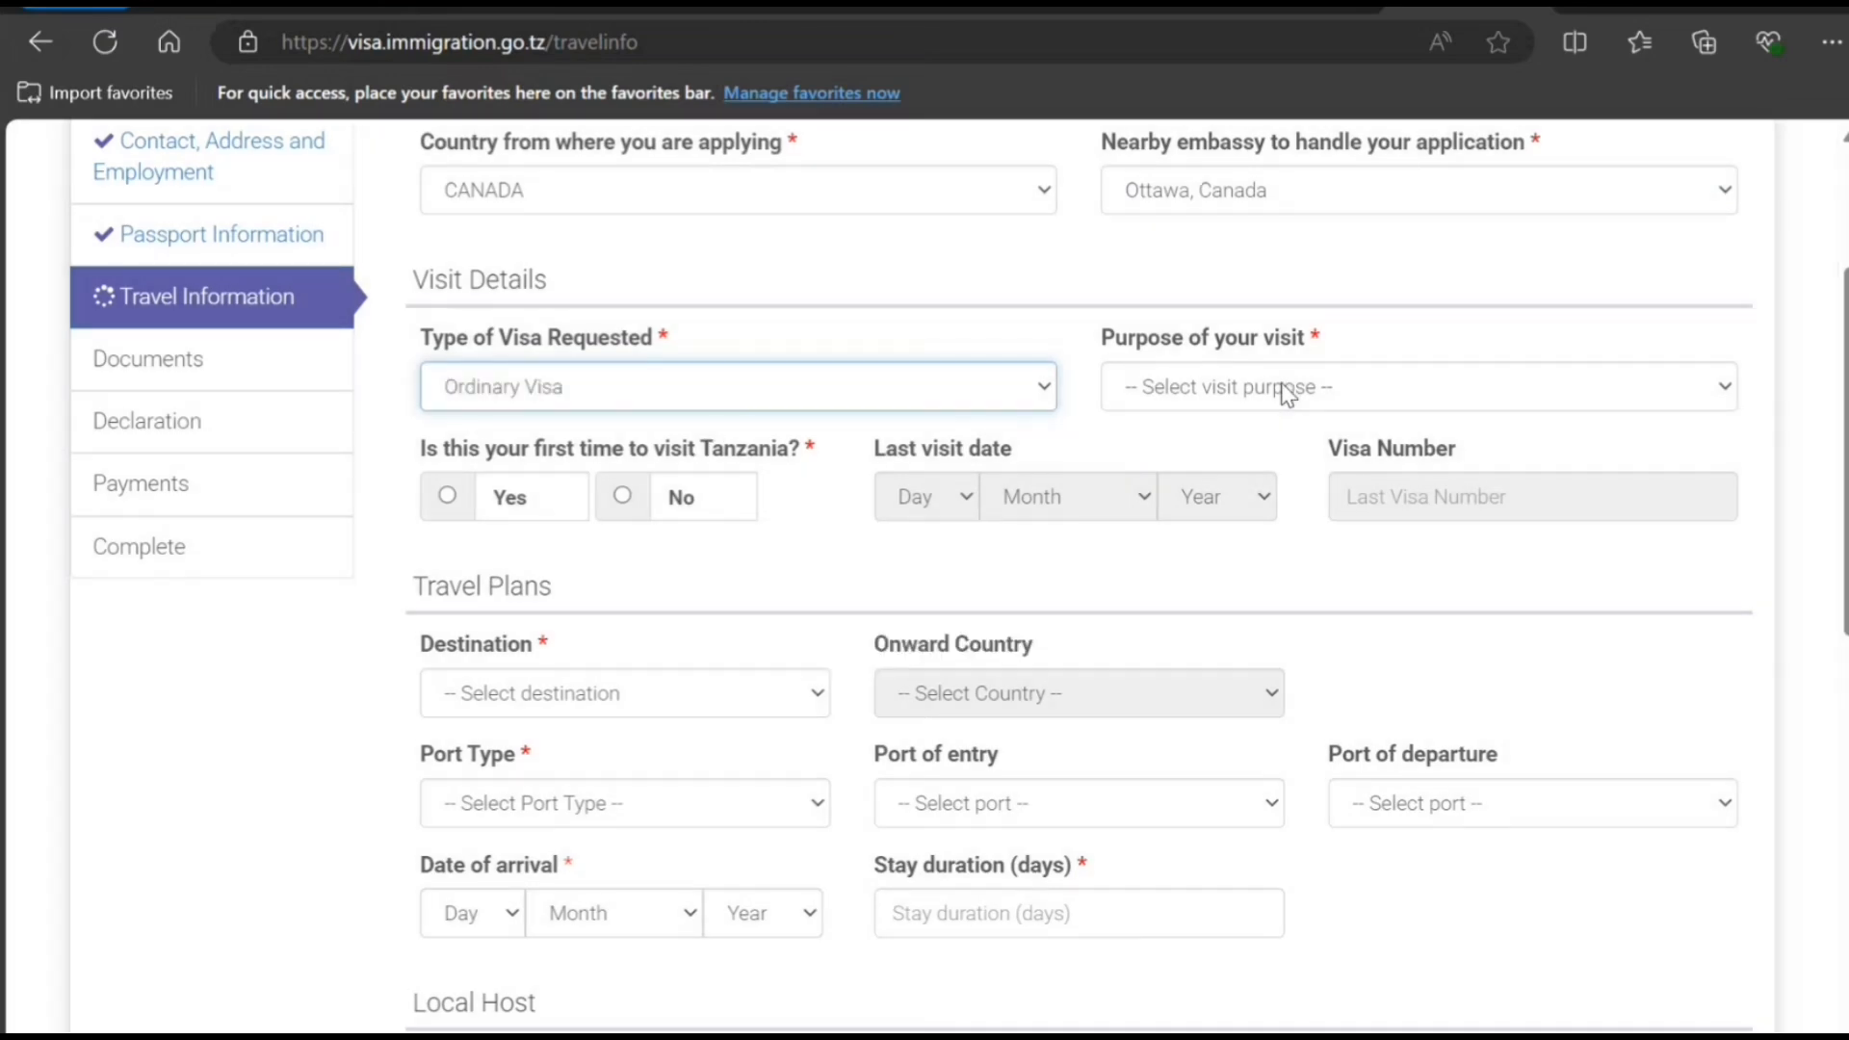
left_click(1283, 389)
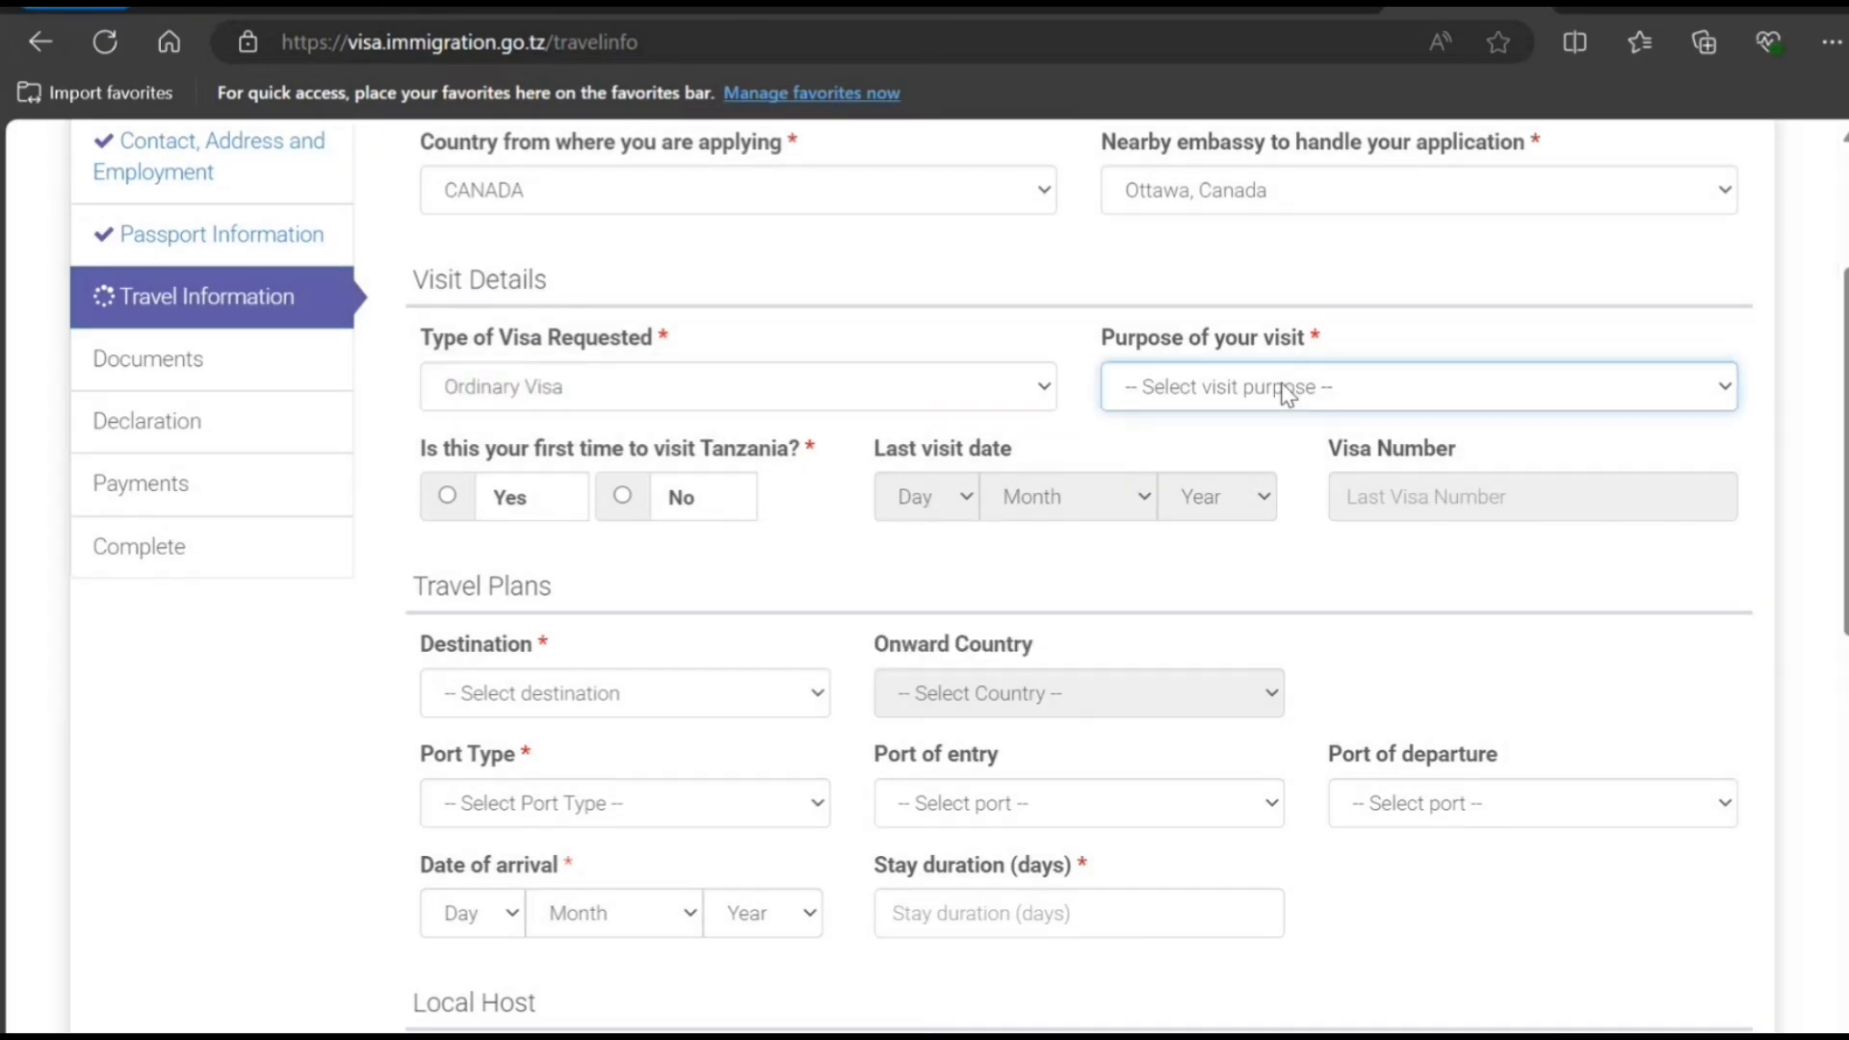
left_click(1230, 470)
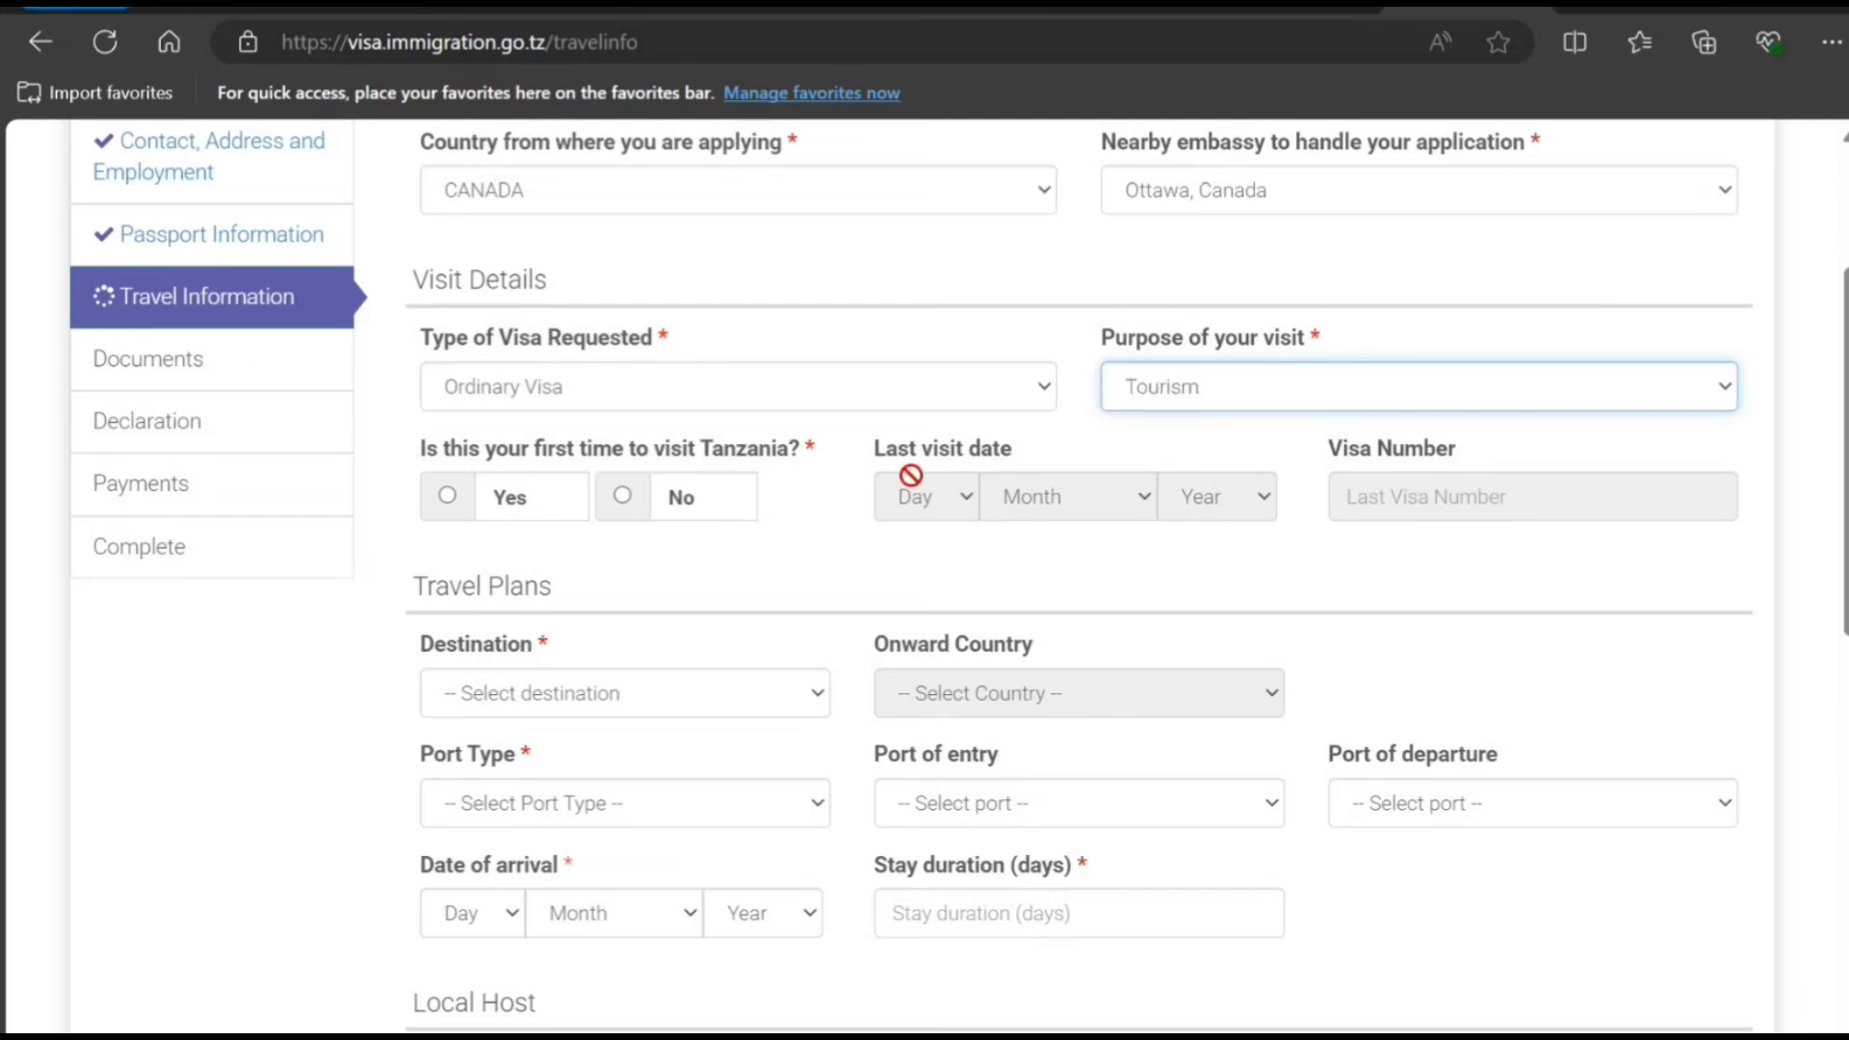
left_click(448, 498)
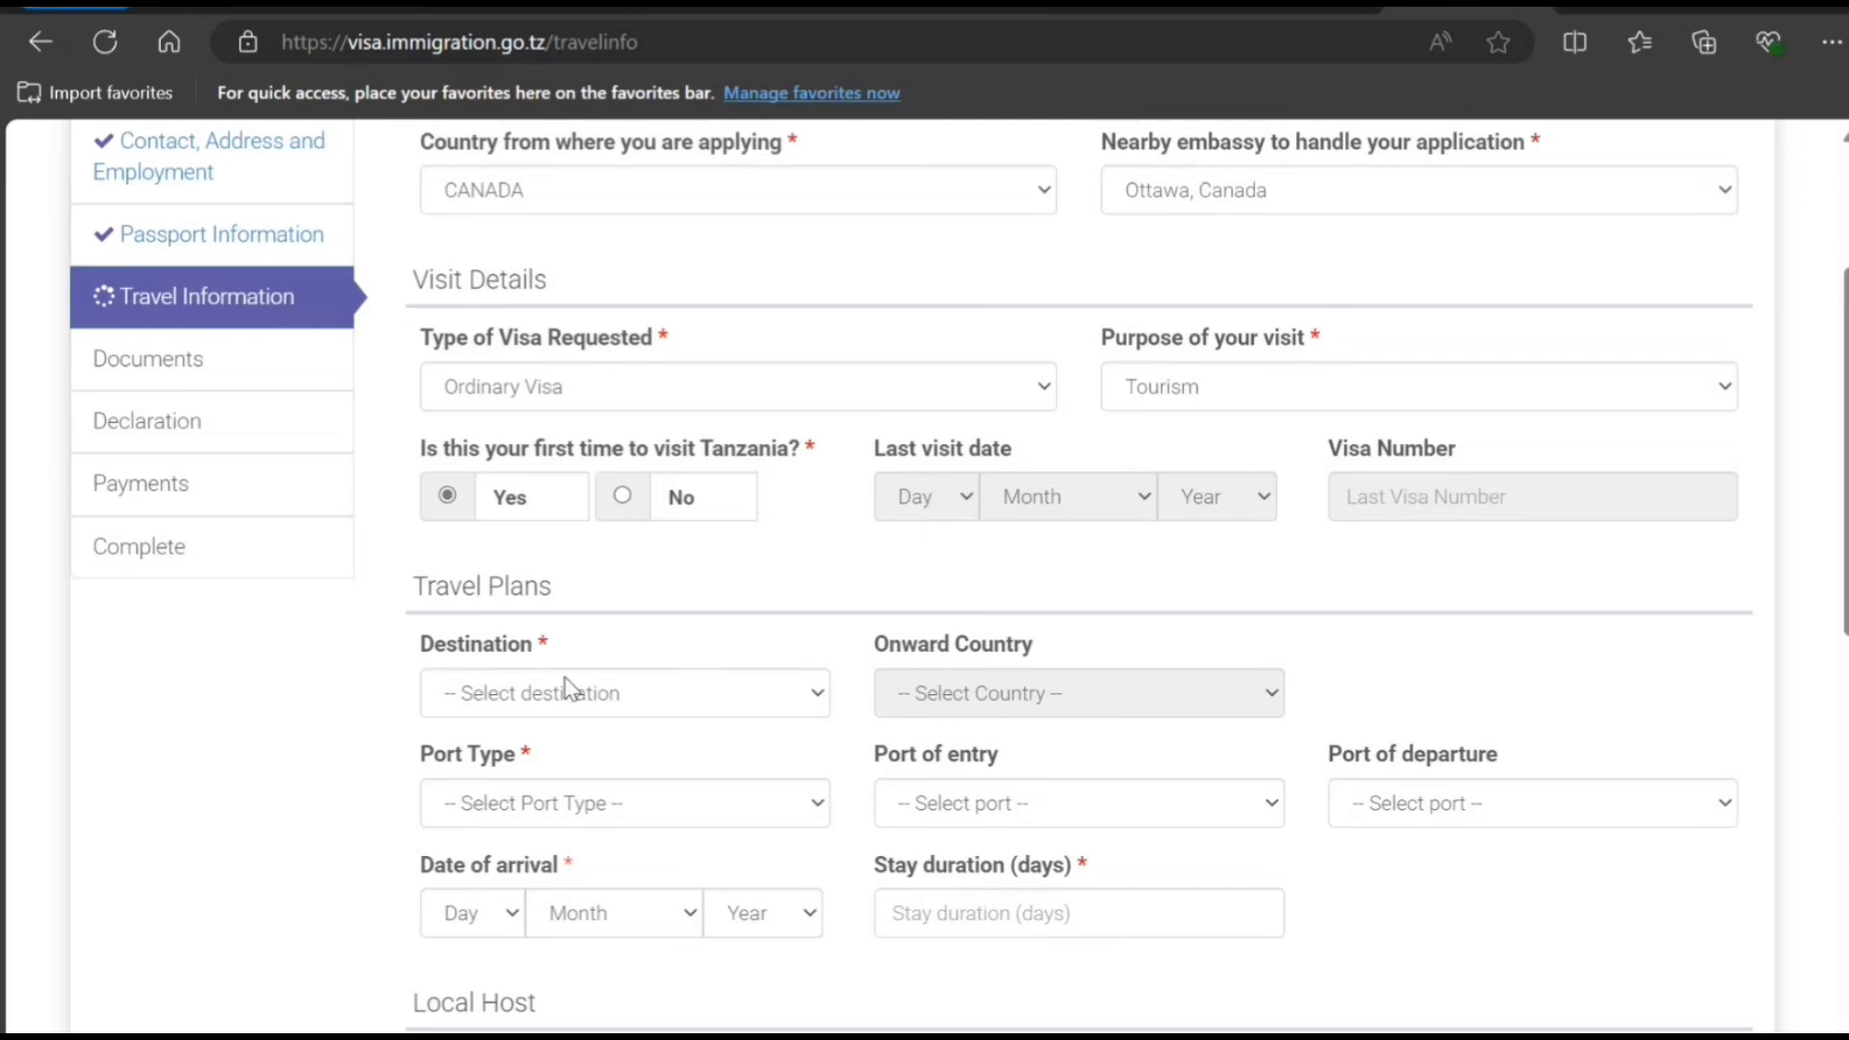
scroll(573, 683, "down", 3)
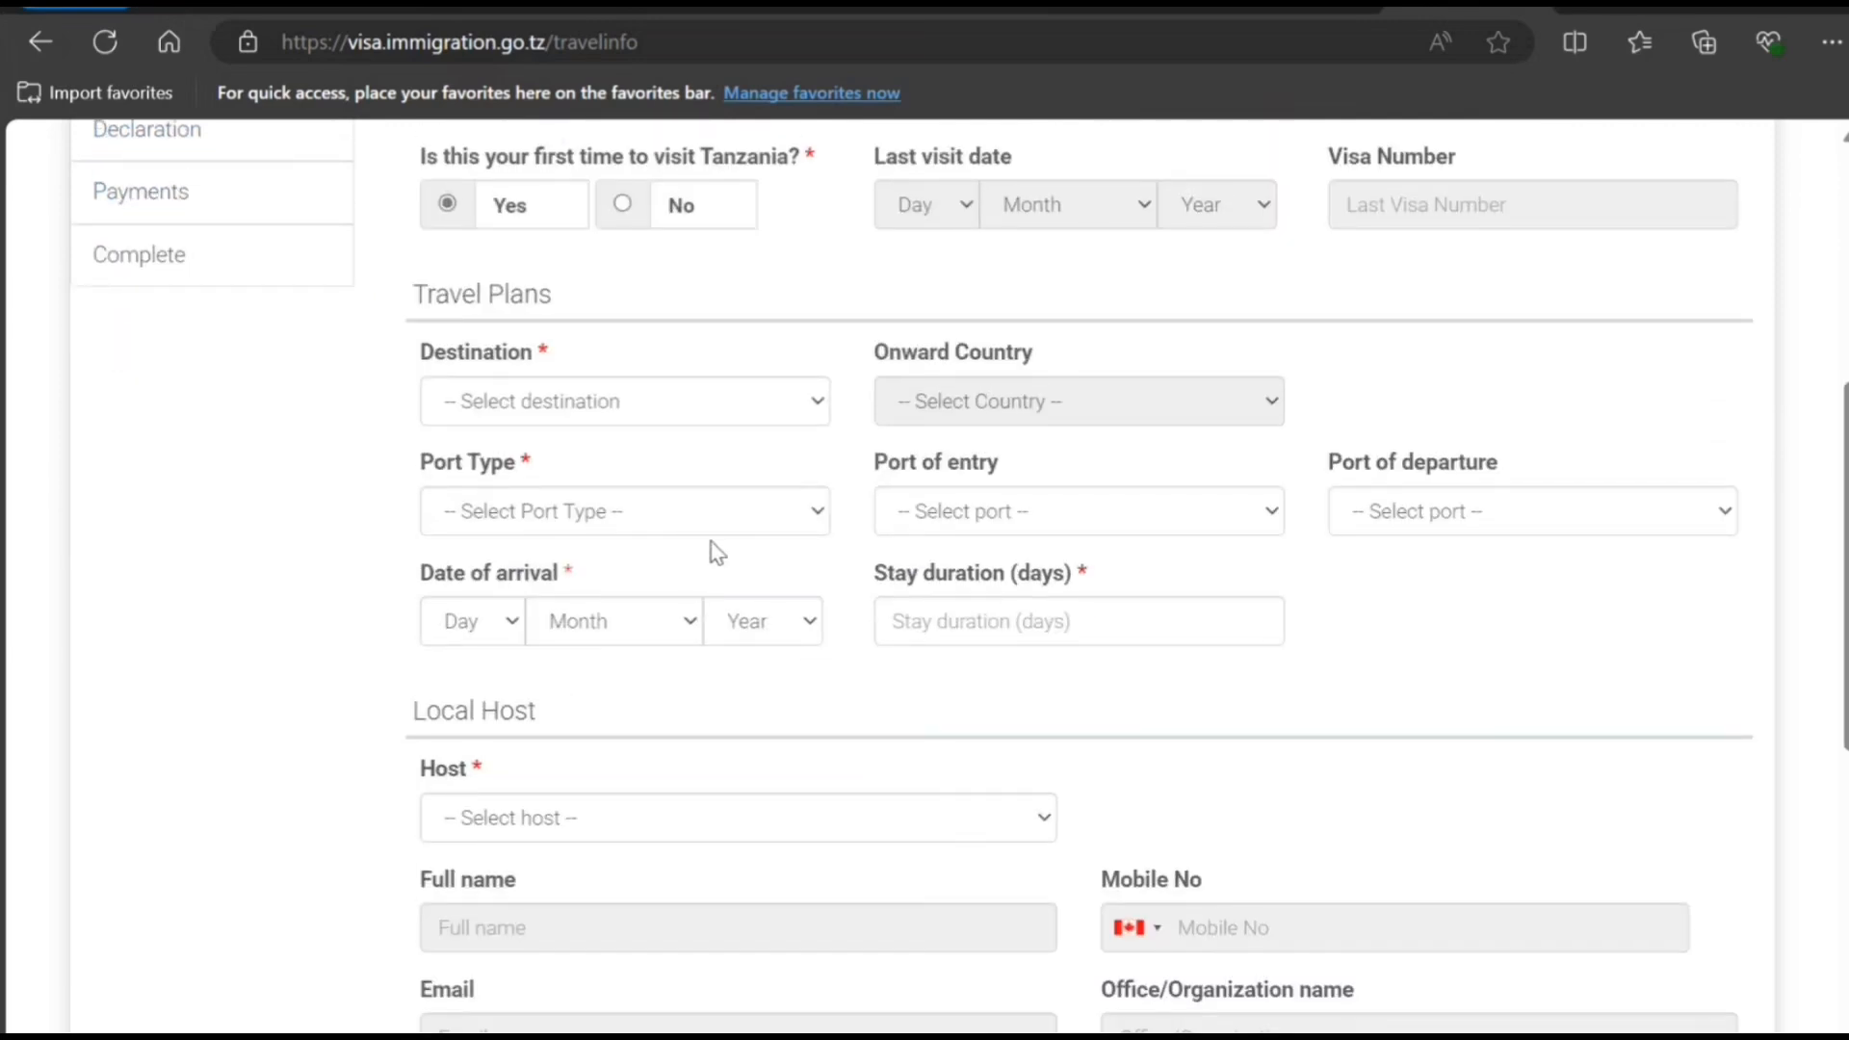
- Set destination Tanzania Mainland, port type Airports, and Kilimanjaro International Airport (KIA) for entry and departure
left_click(757, 424)
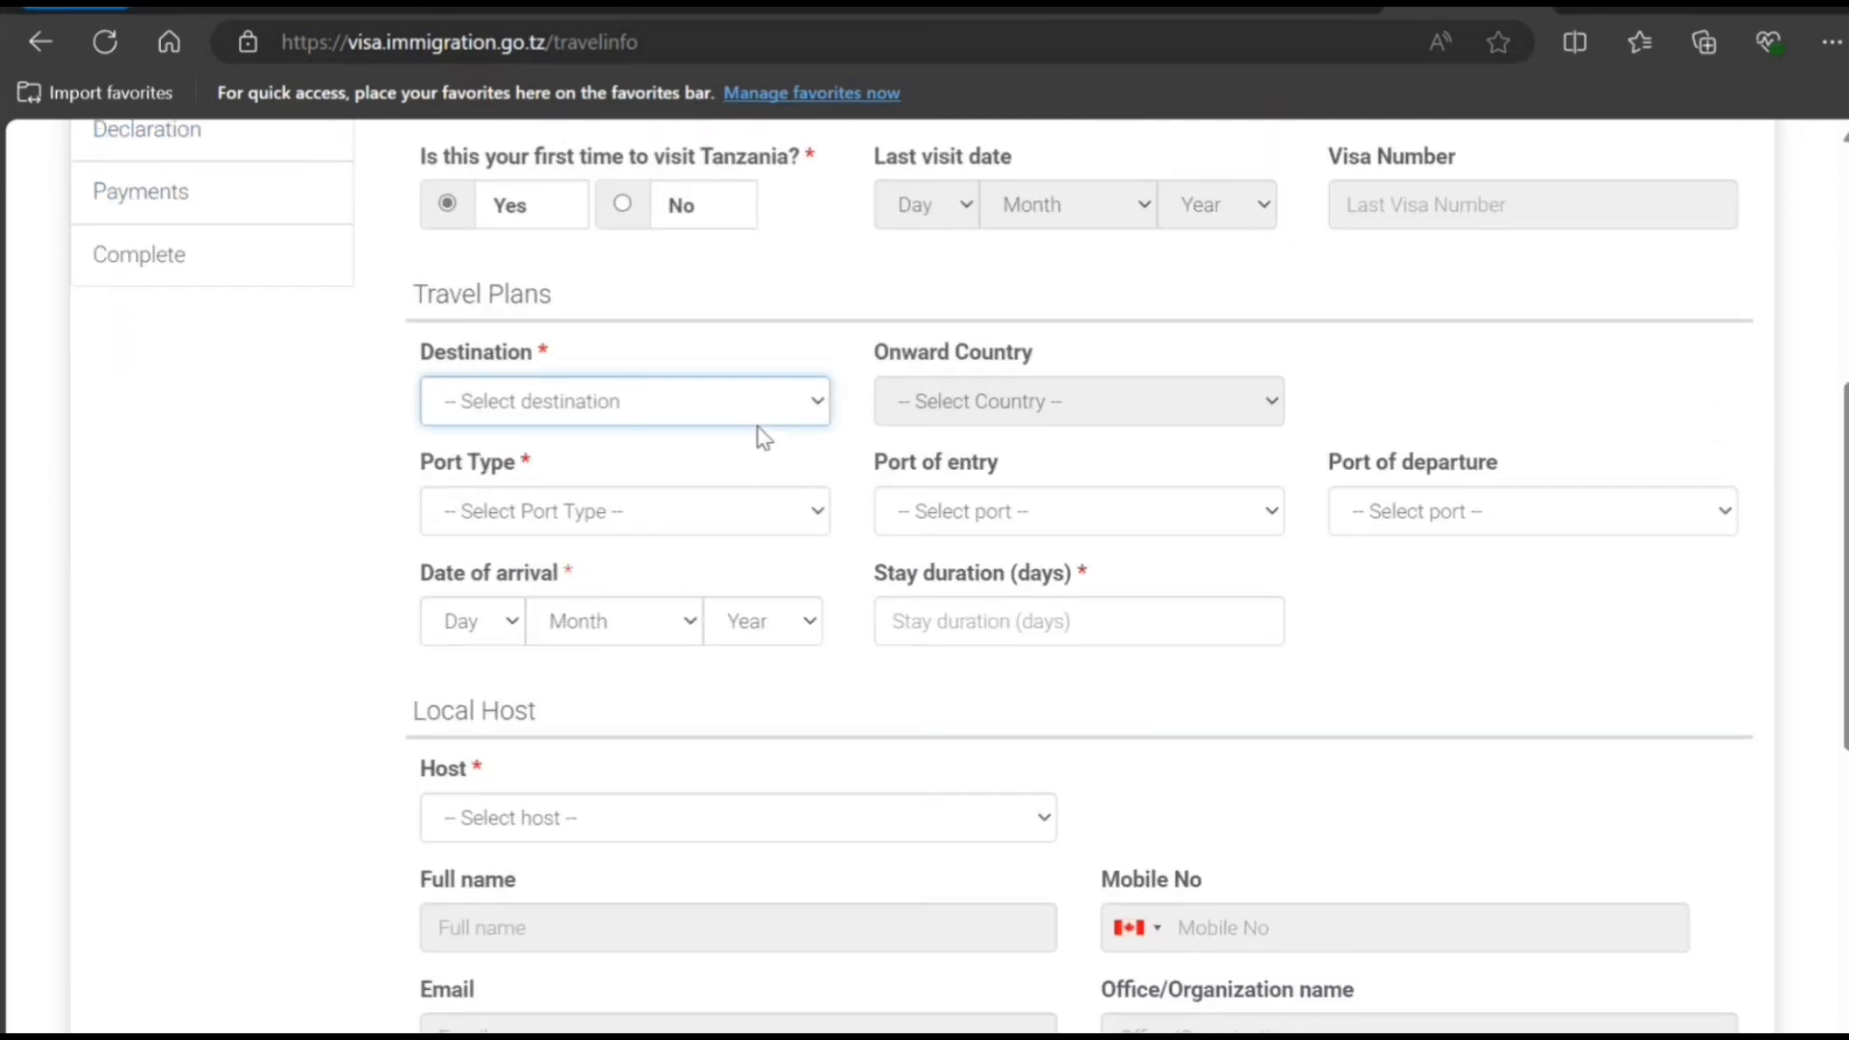
left_click(732, 510)
left_click(799, 532)
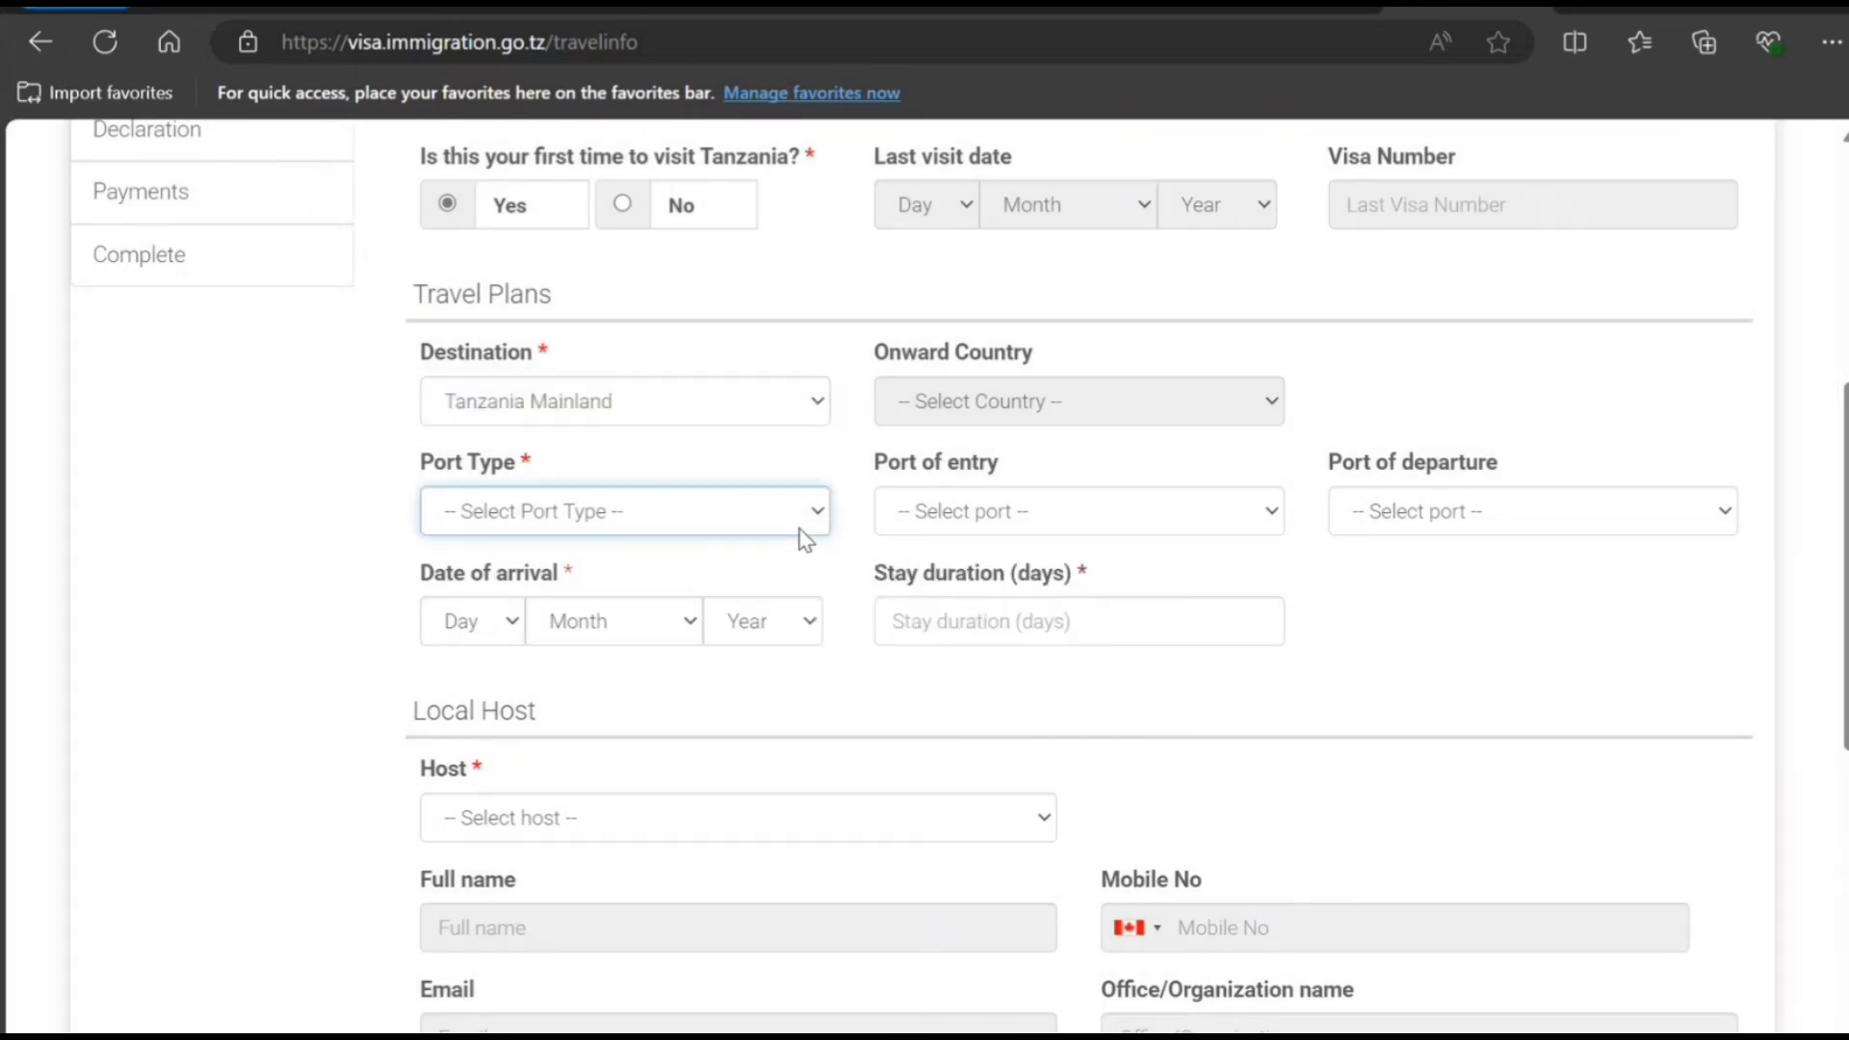
left_click(761, 602)
left_click(1004, 515)
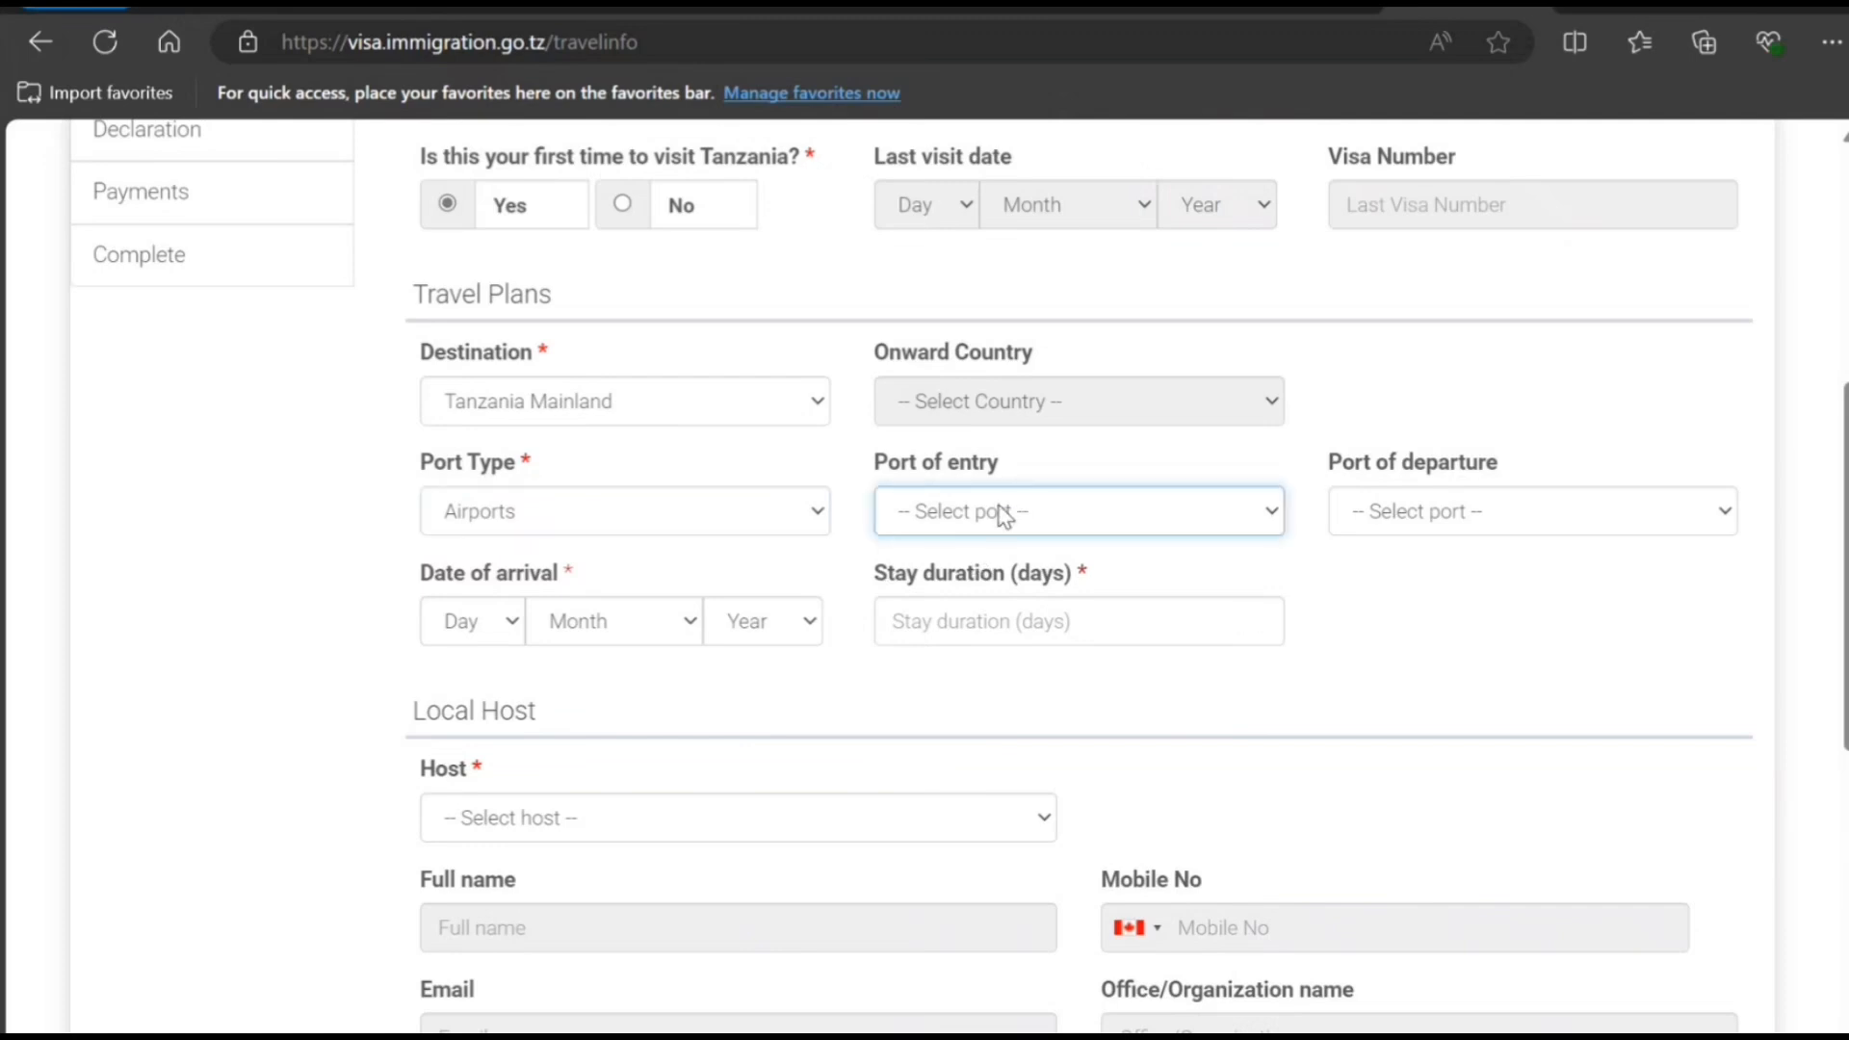
left_click(968, 614)
left_click(1392, 508)
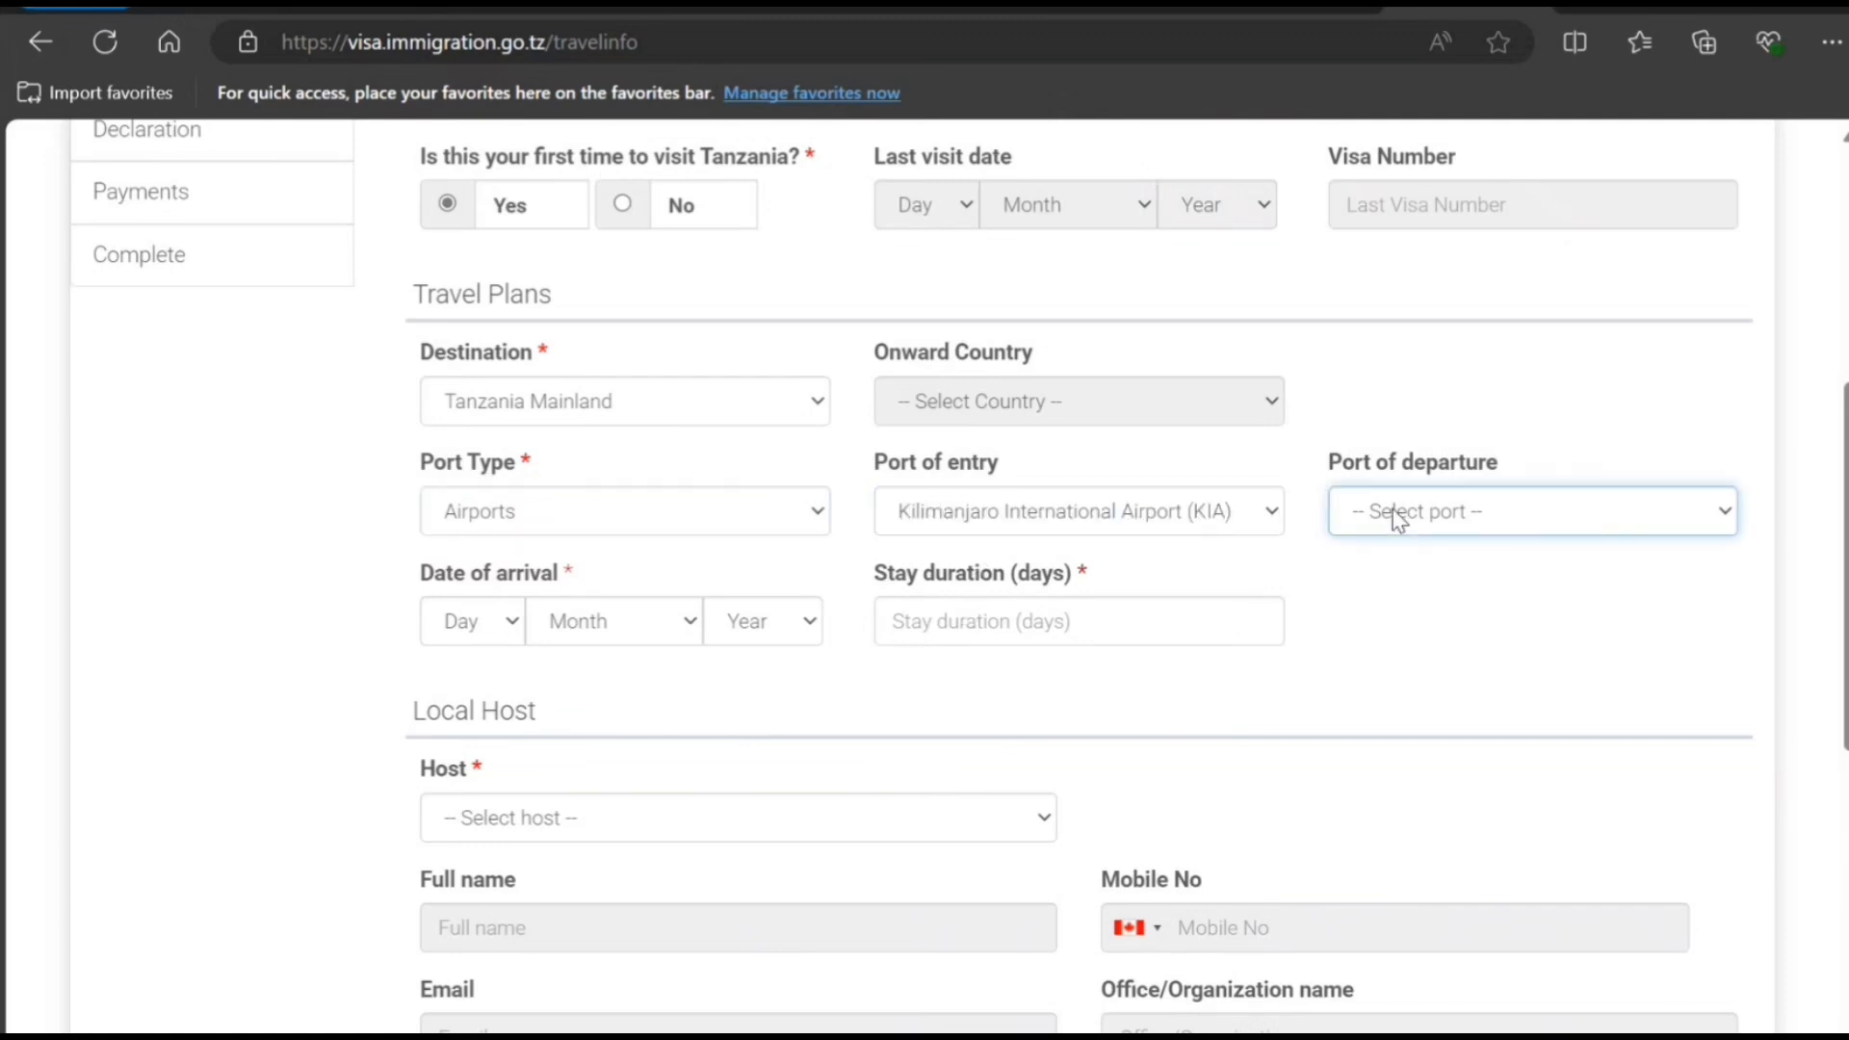
left_click(1364, 606)
- Set the arrival date to 15 February 2025
left_click(497, 626)
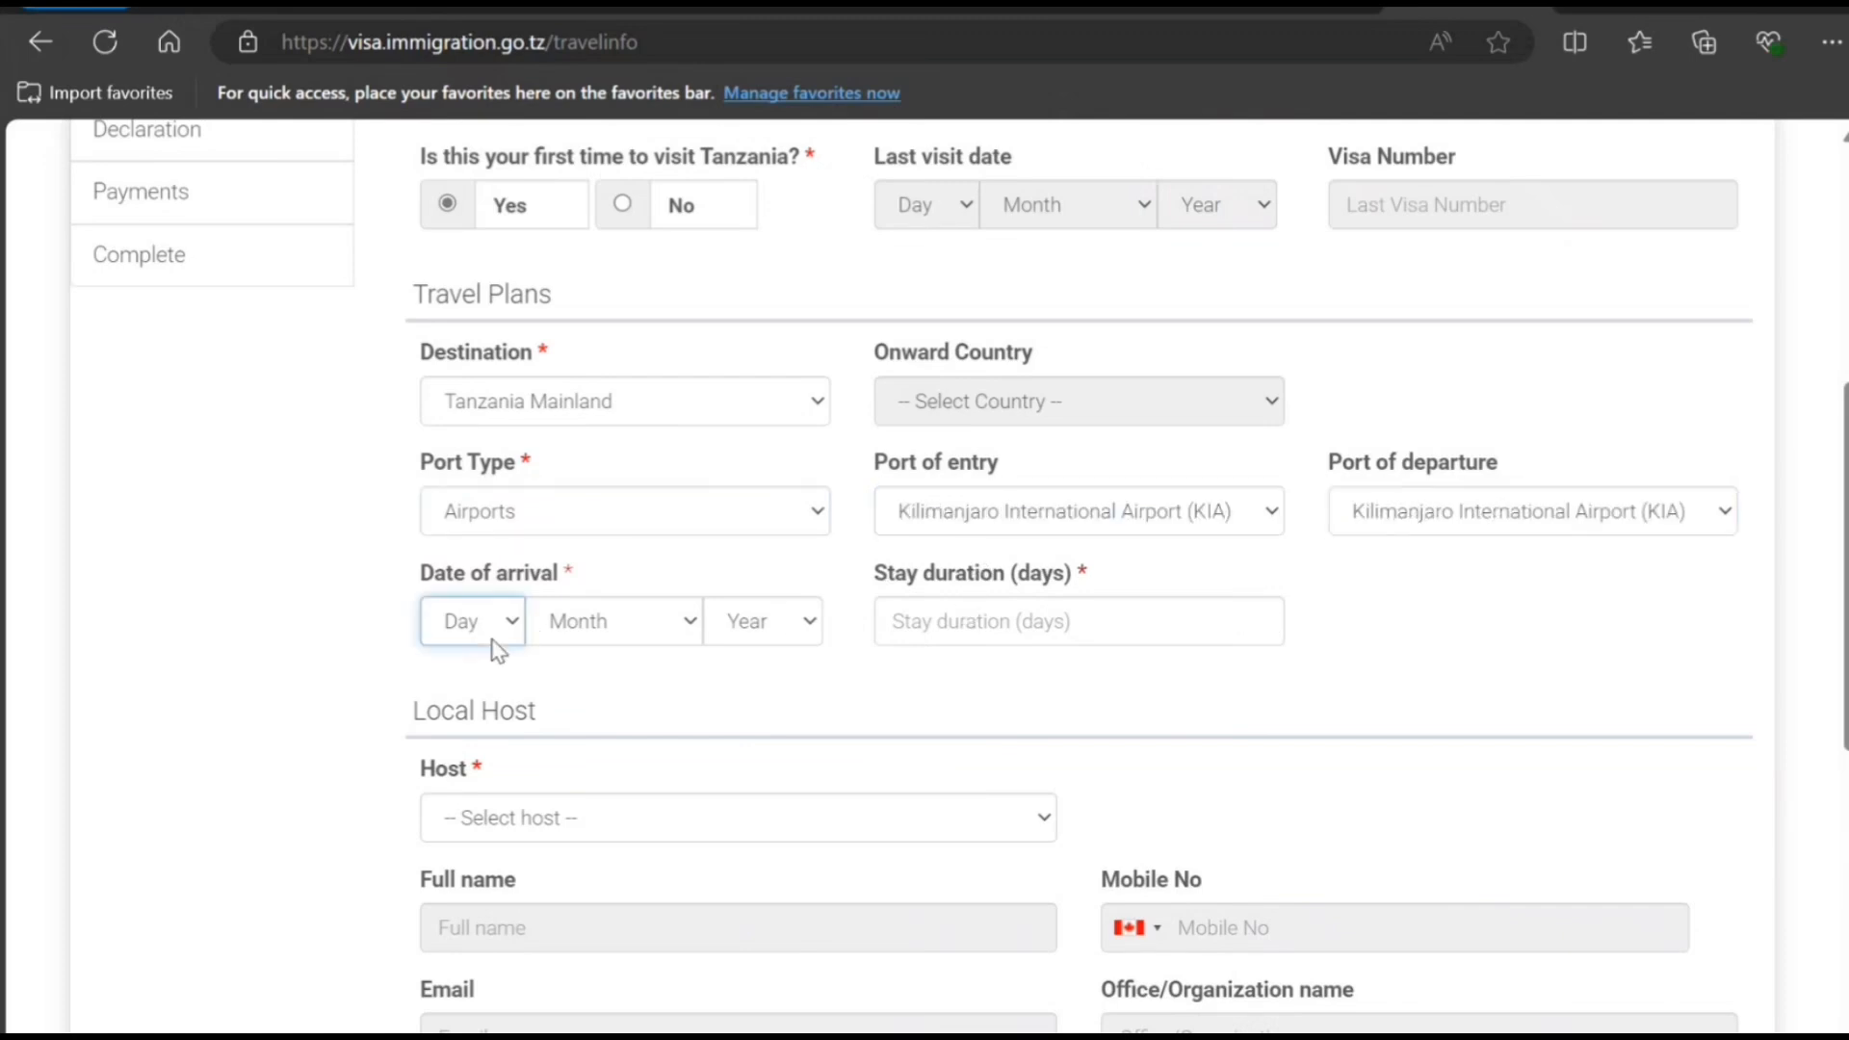
left_click(478, 517)
left_click(616, 615)
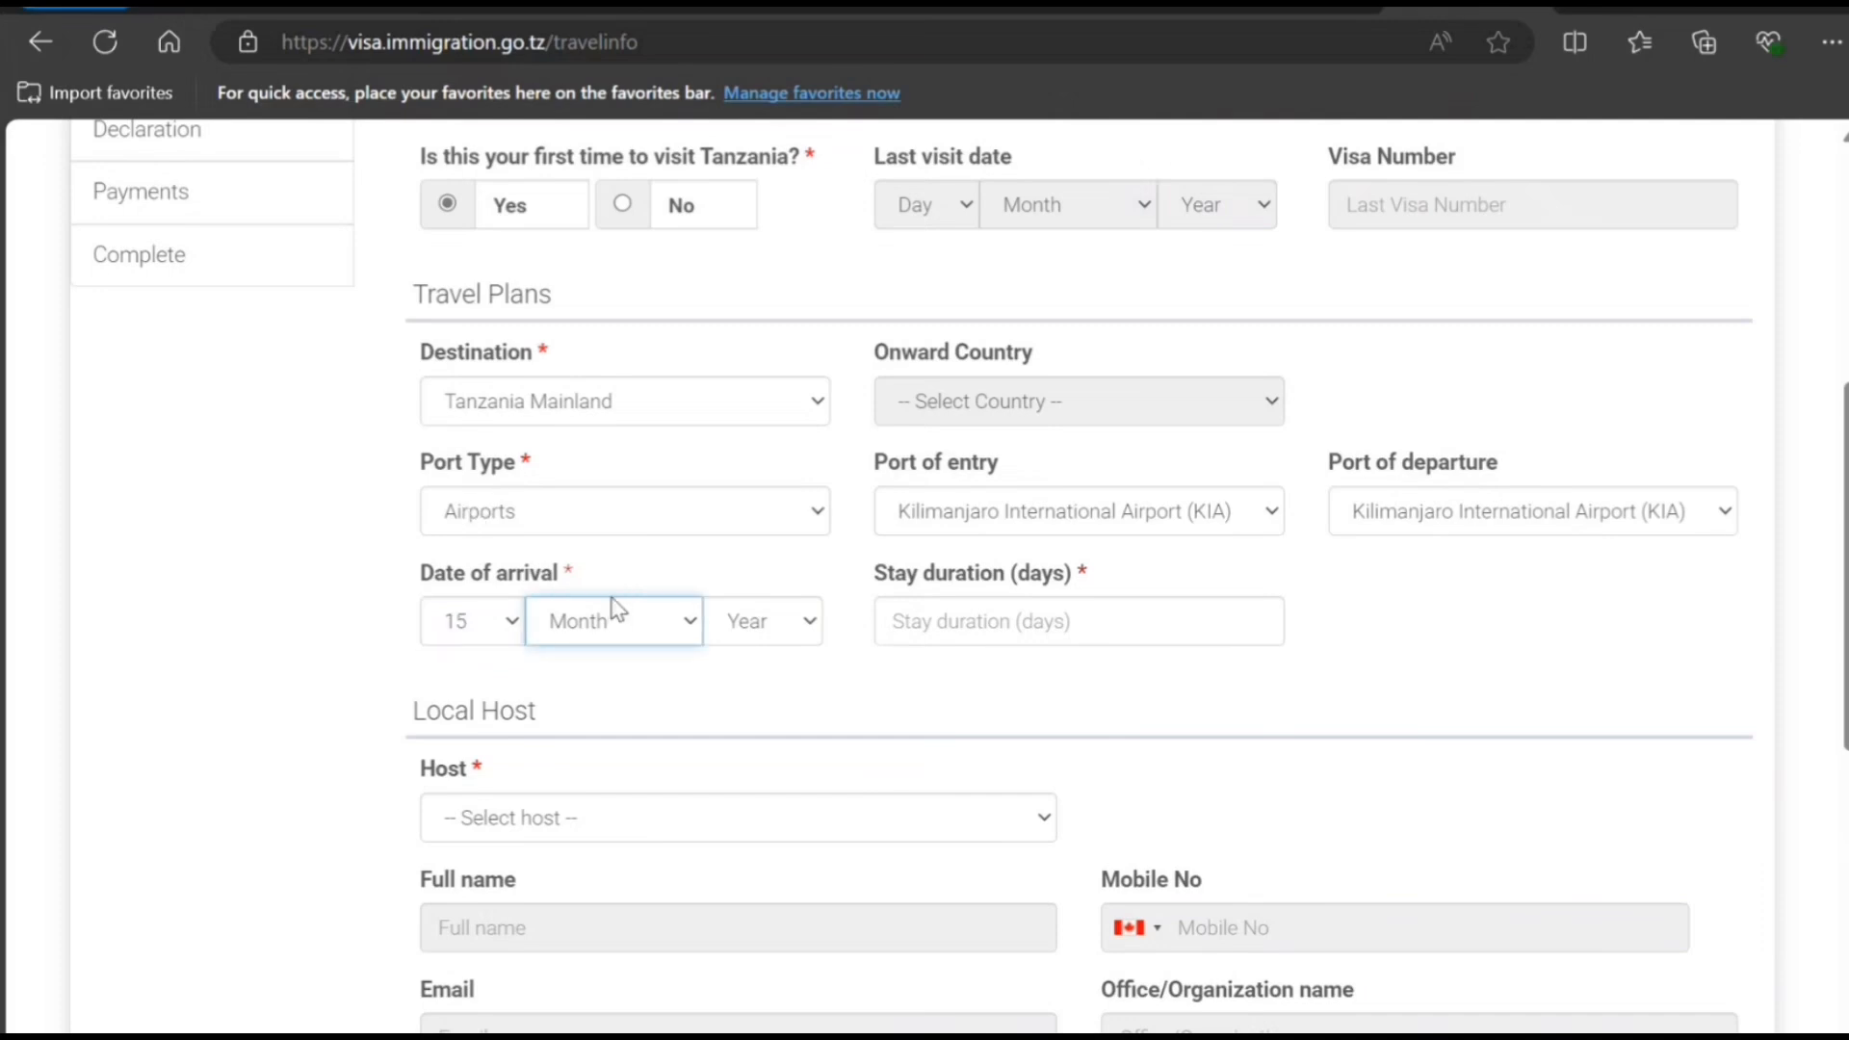
left_click(605, 216)
left_click(770, 630)
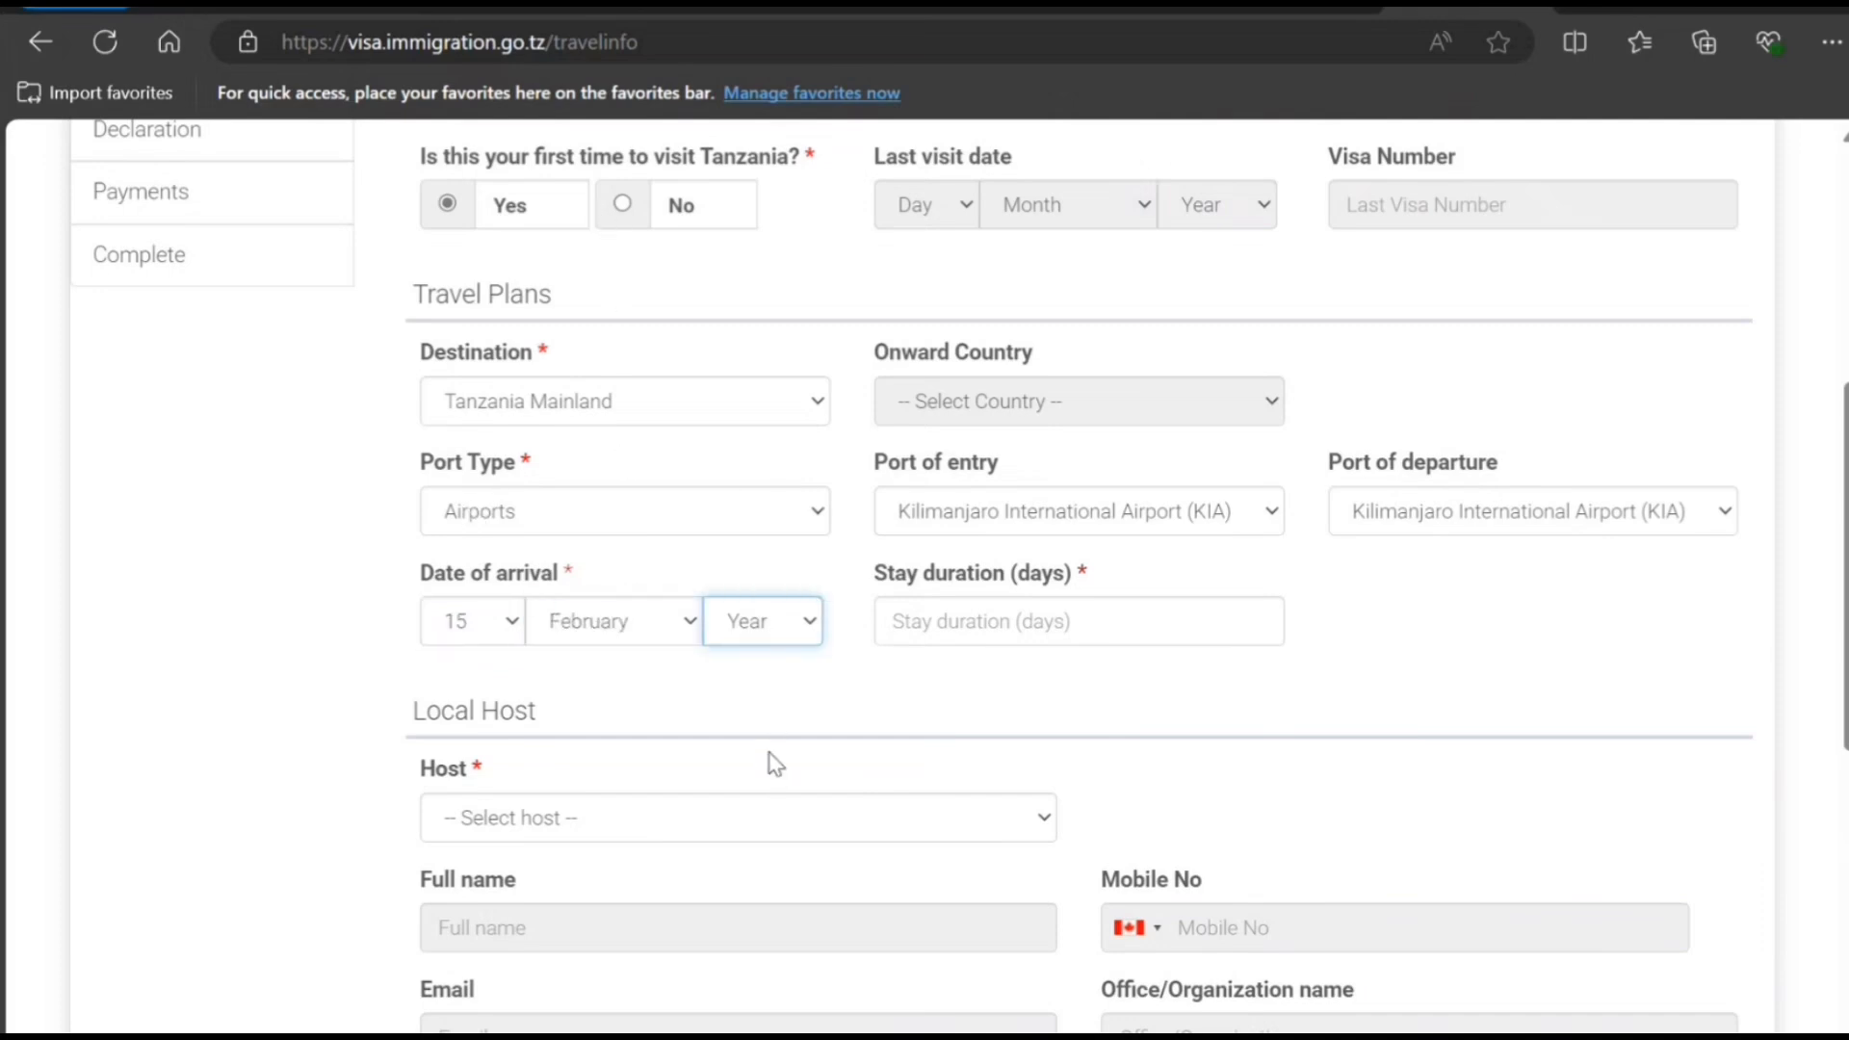
left_click(775, 756)
left_click(951, 603)
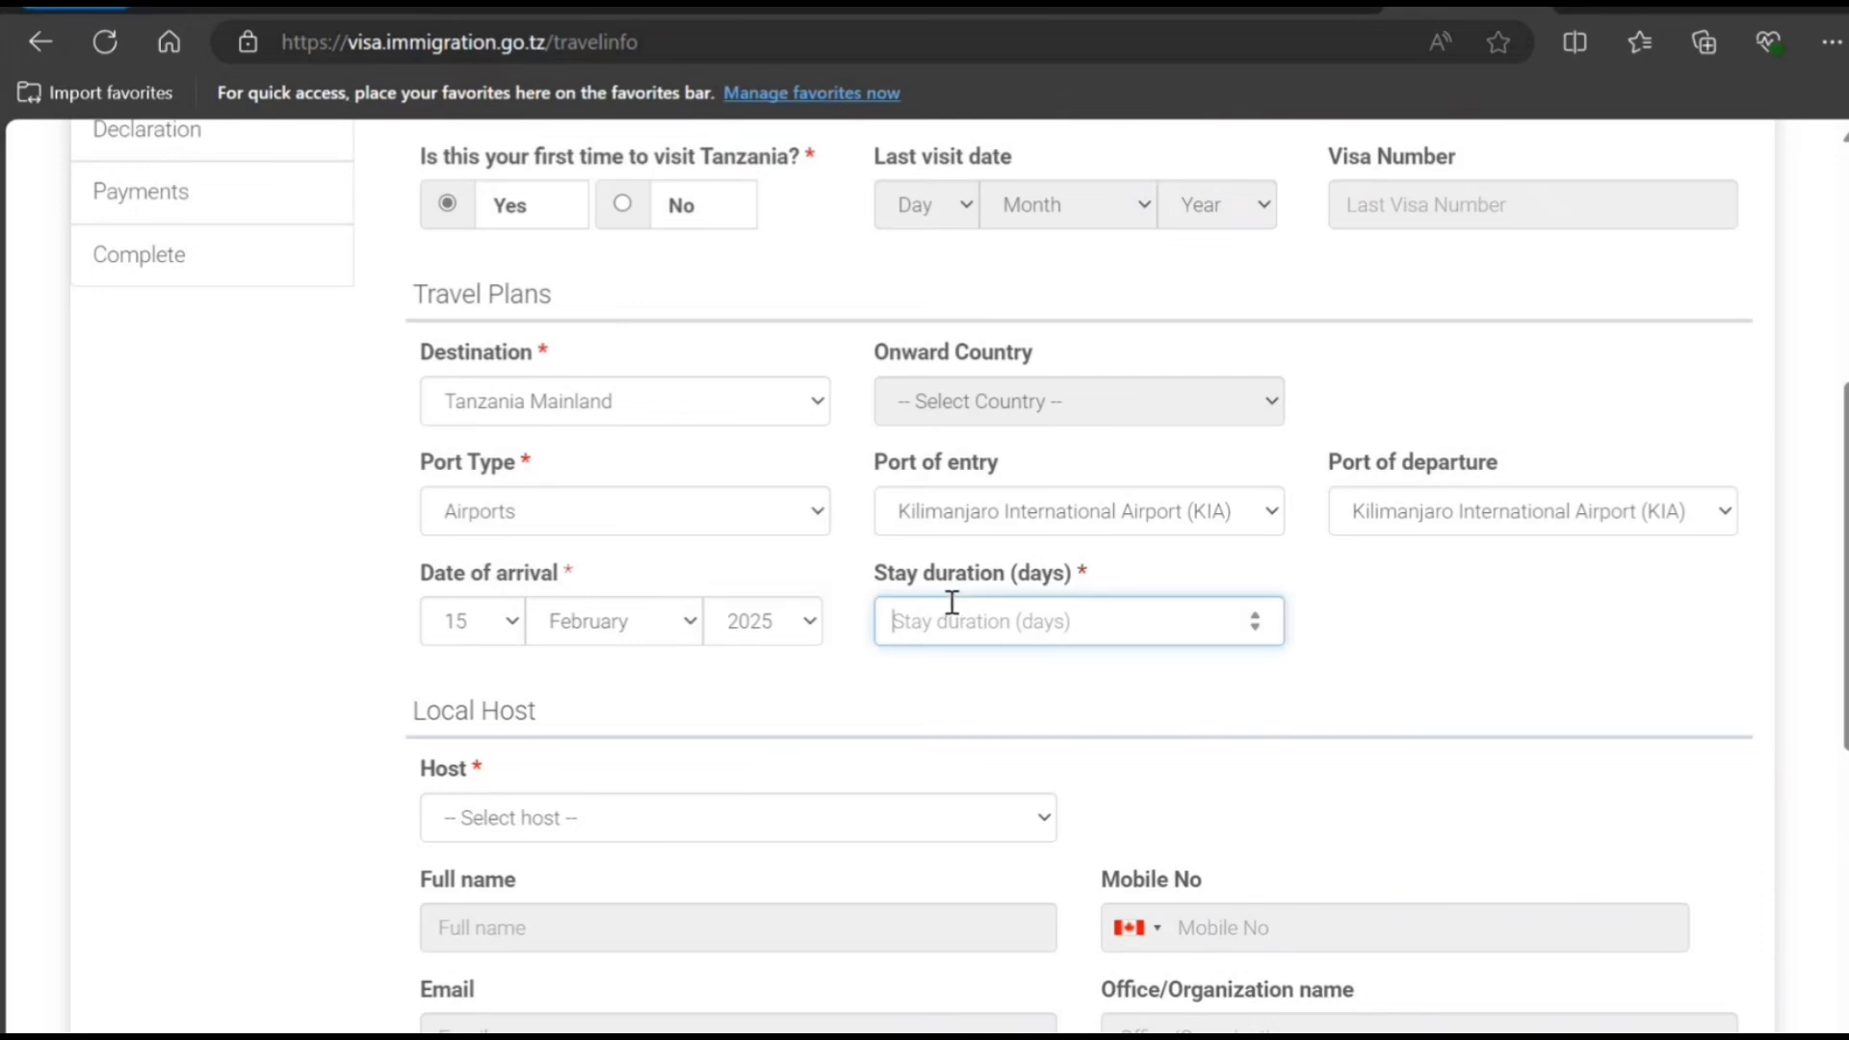
- Set the stay duration to 8 days and choose Company/Organization as the local host type
type("10")
scroll(949, 610, "down", 2)
scroll(658, 841, "down", 2)
left_click(739, 533)
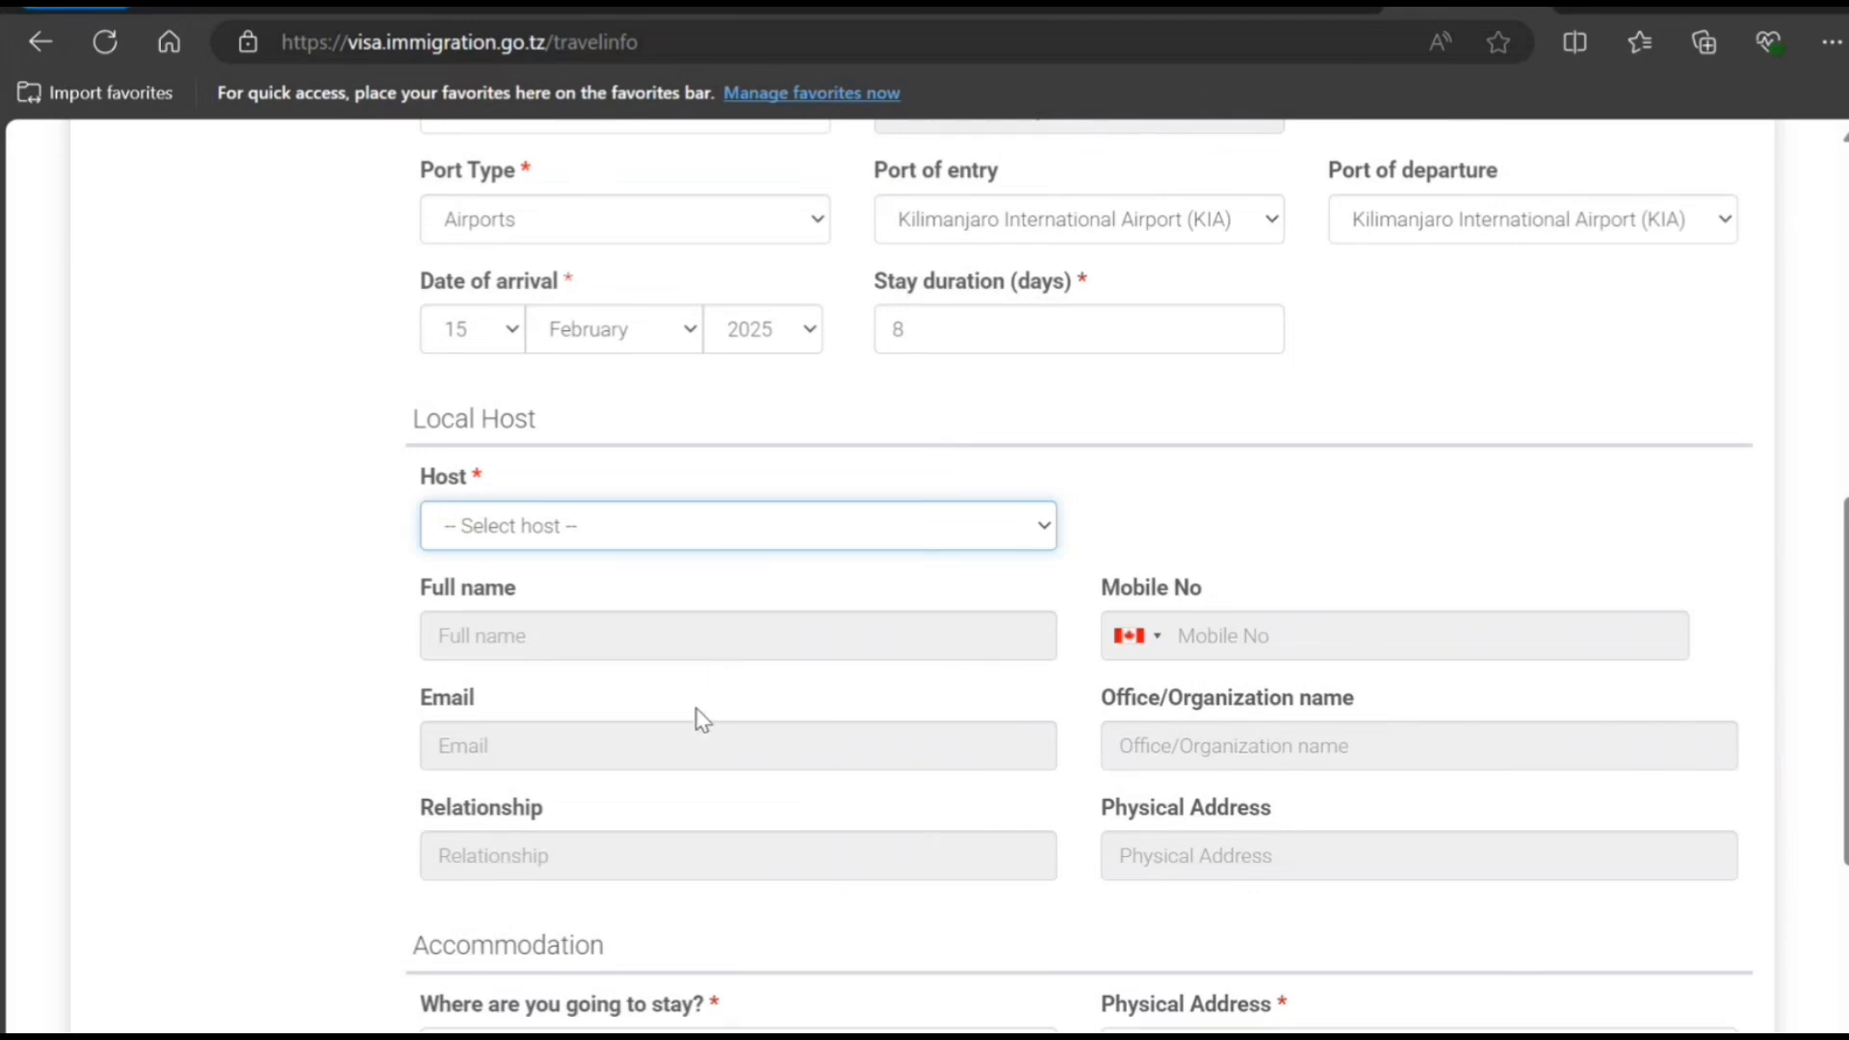
left_click(721, 651)
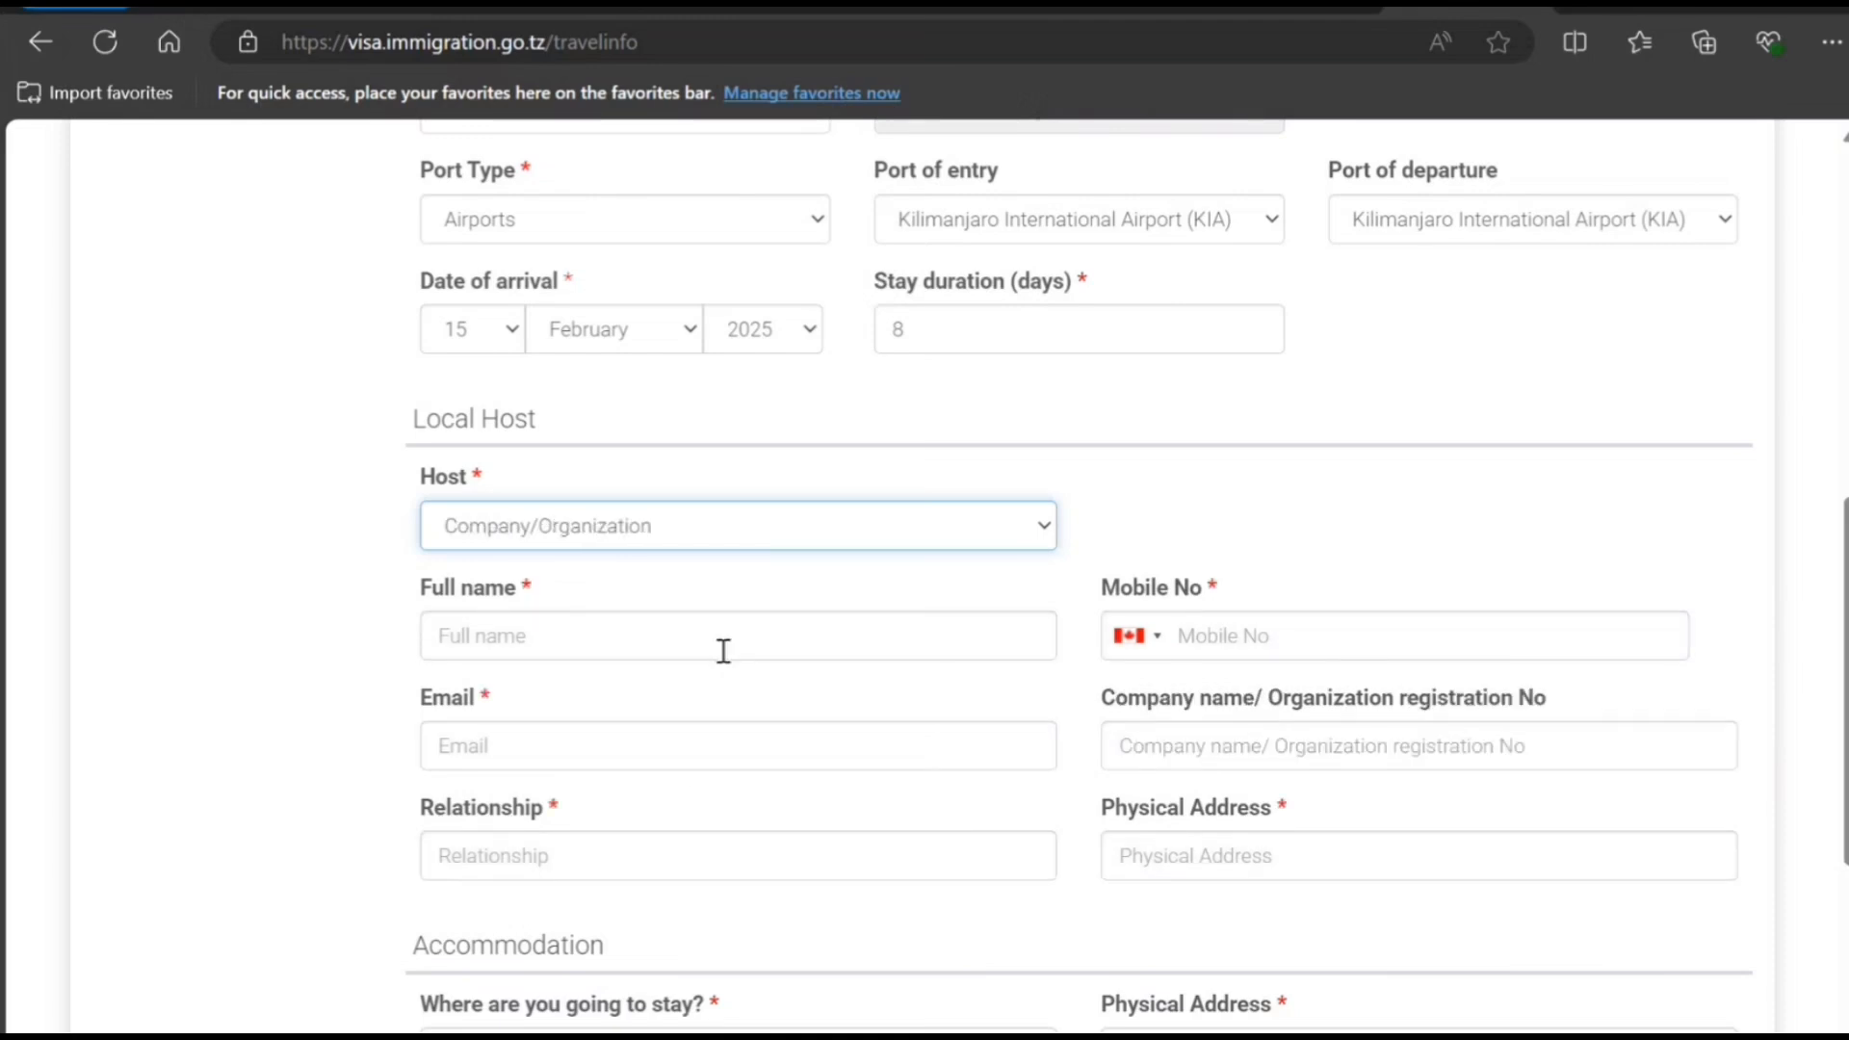
- Enter the host's full name, mobile number and e-mail address
left_click(710, 655)
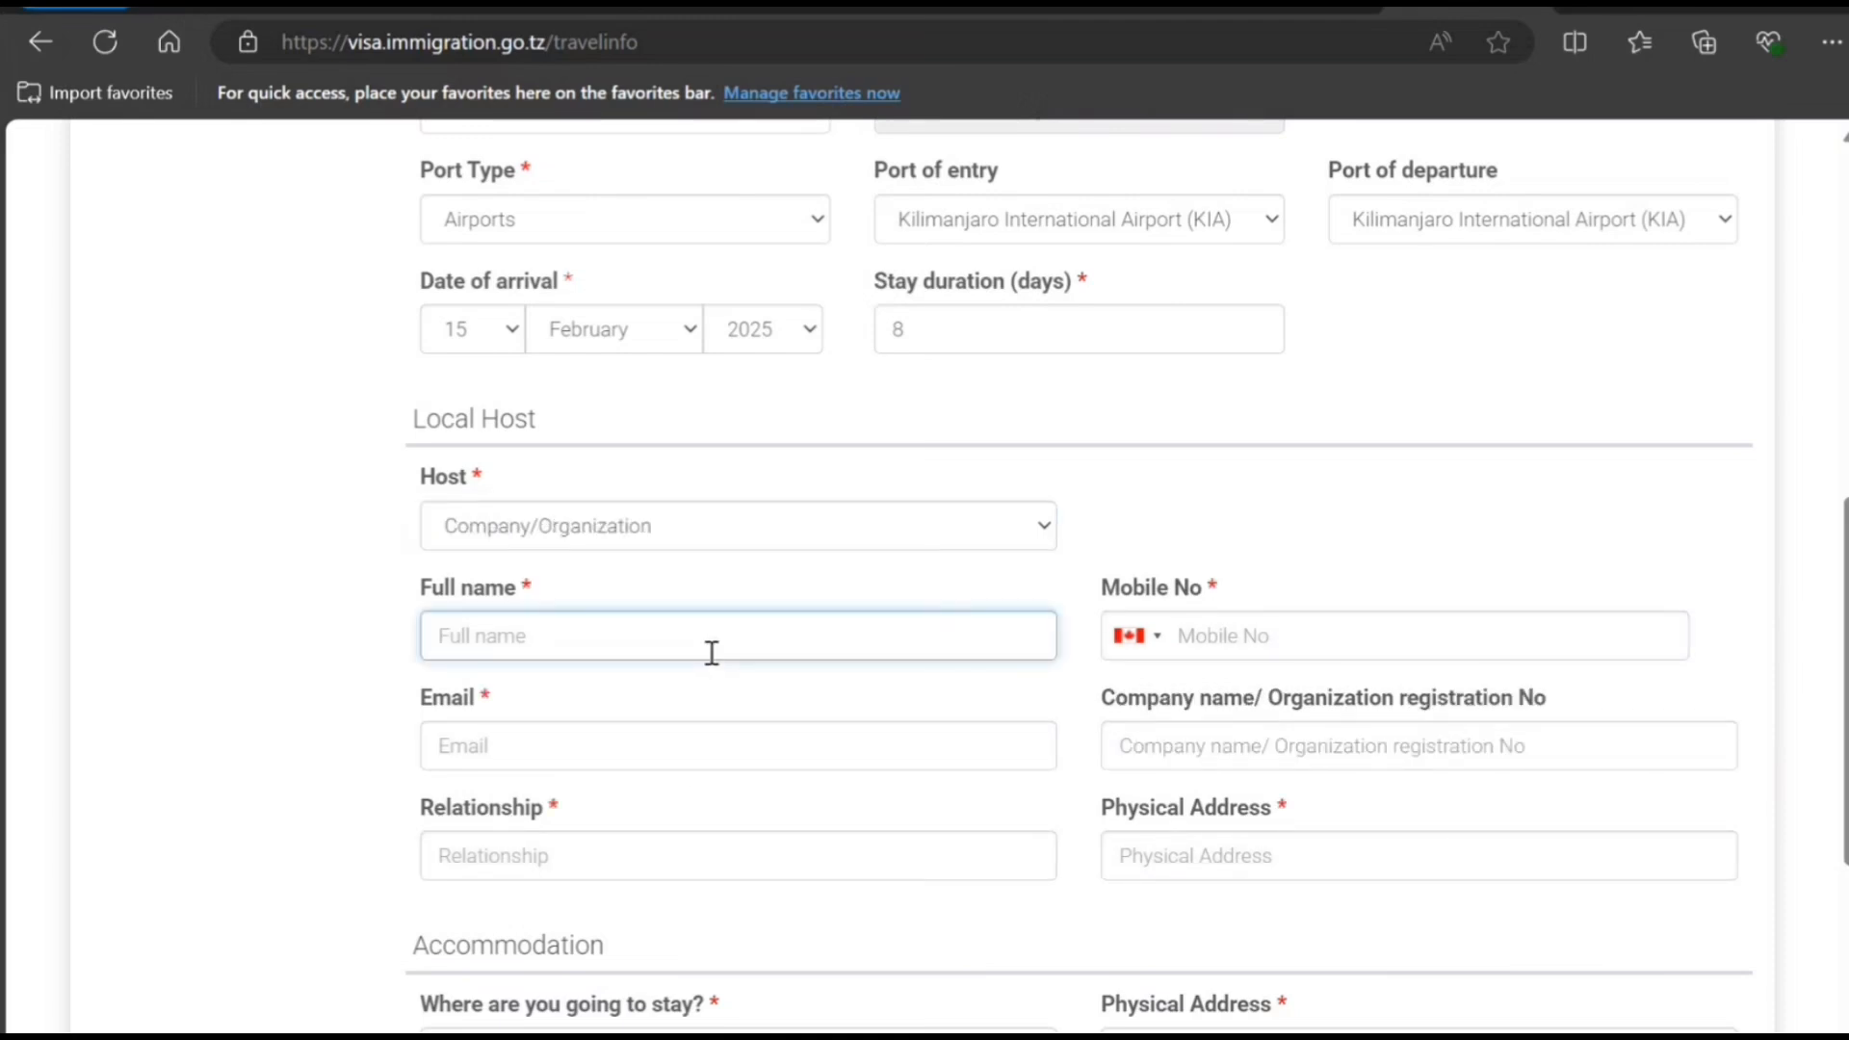
type("hbxsabxhsa hbhhbhb")
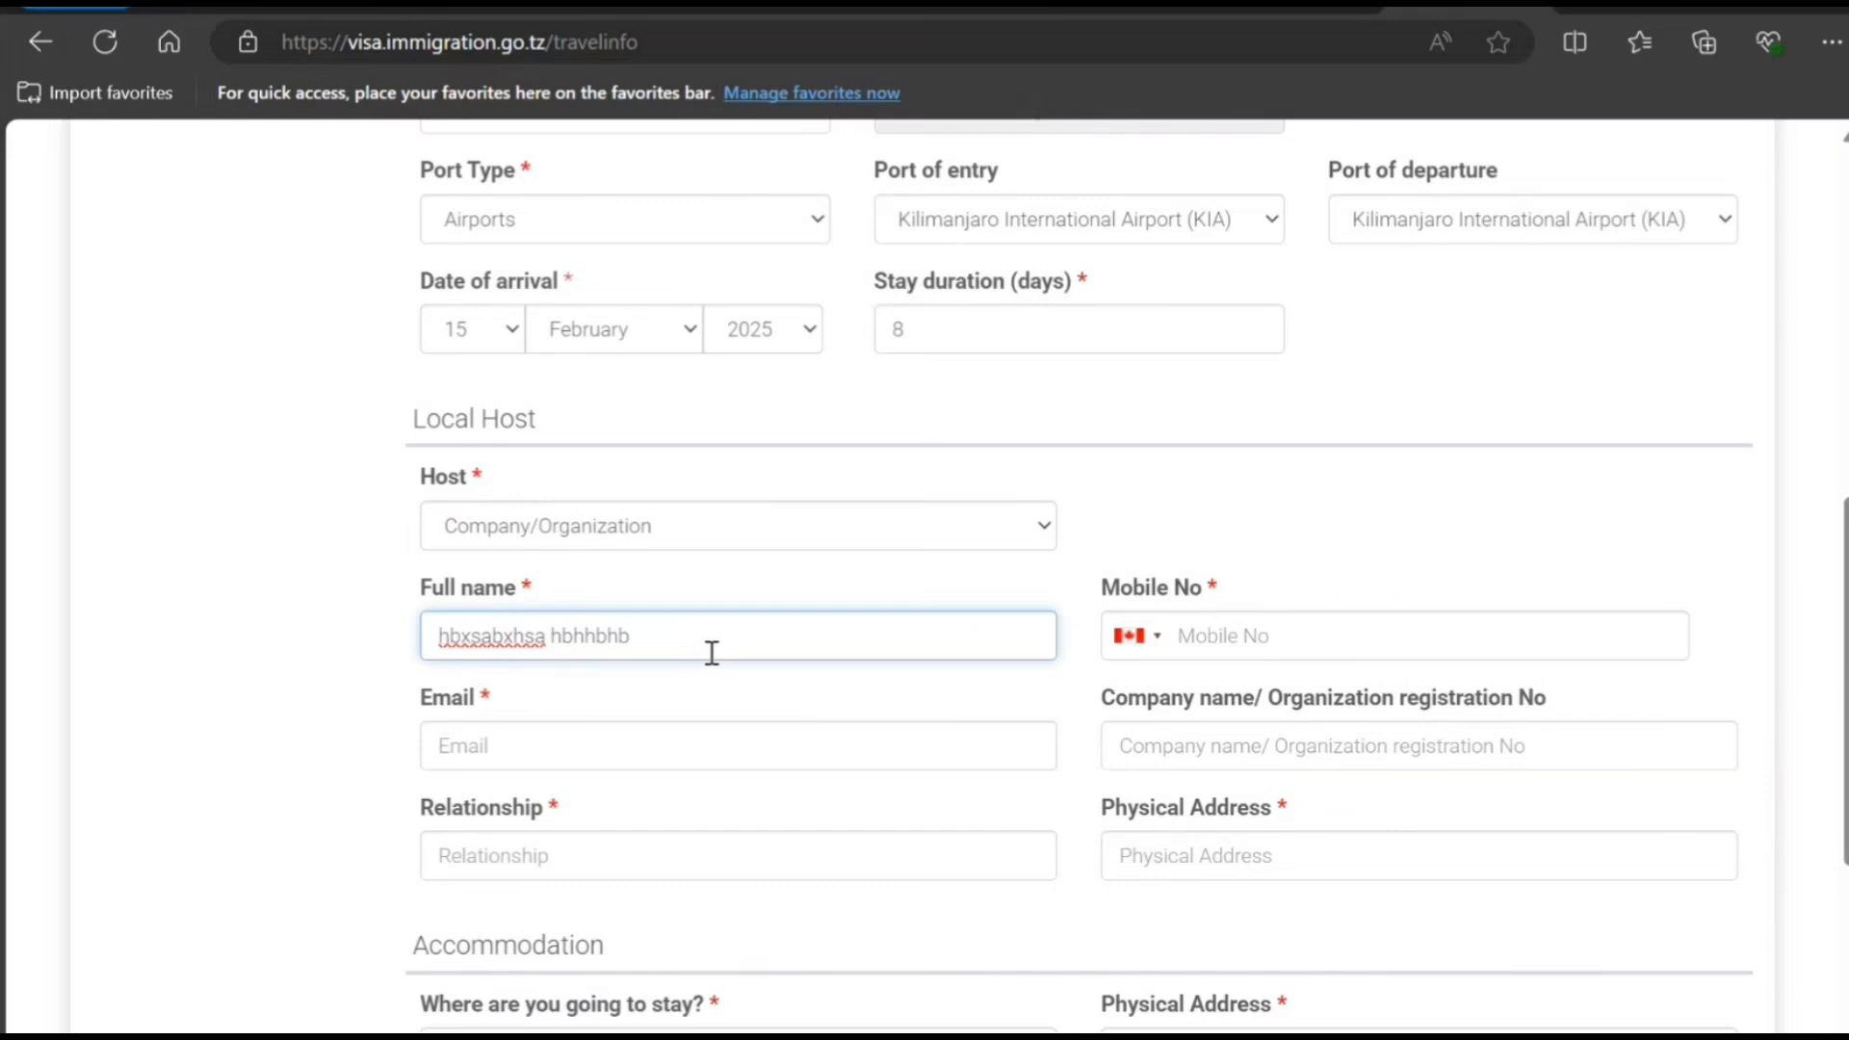
key("Tab")
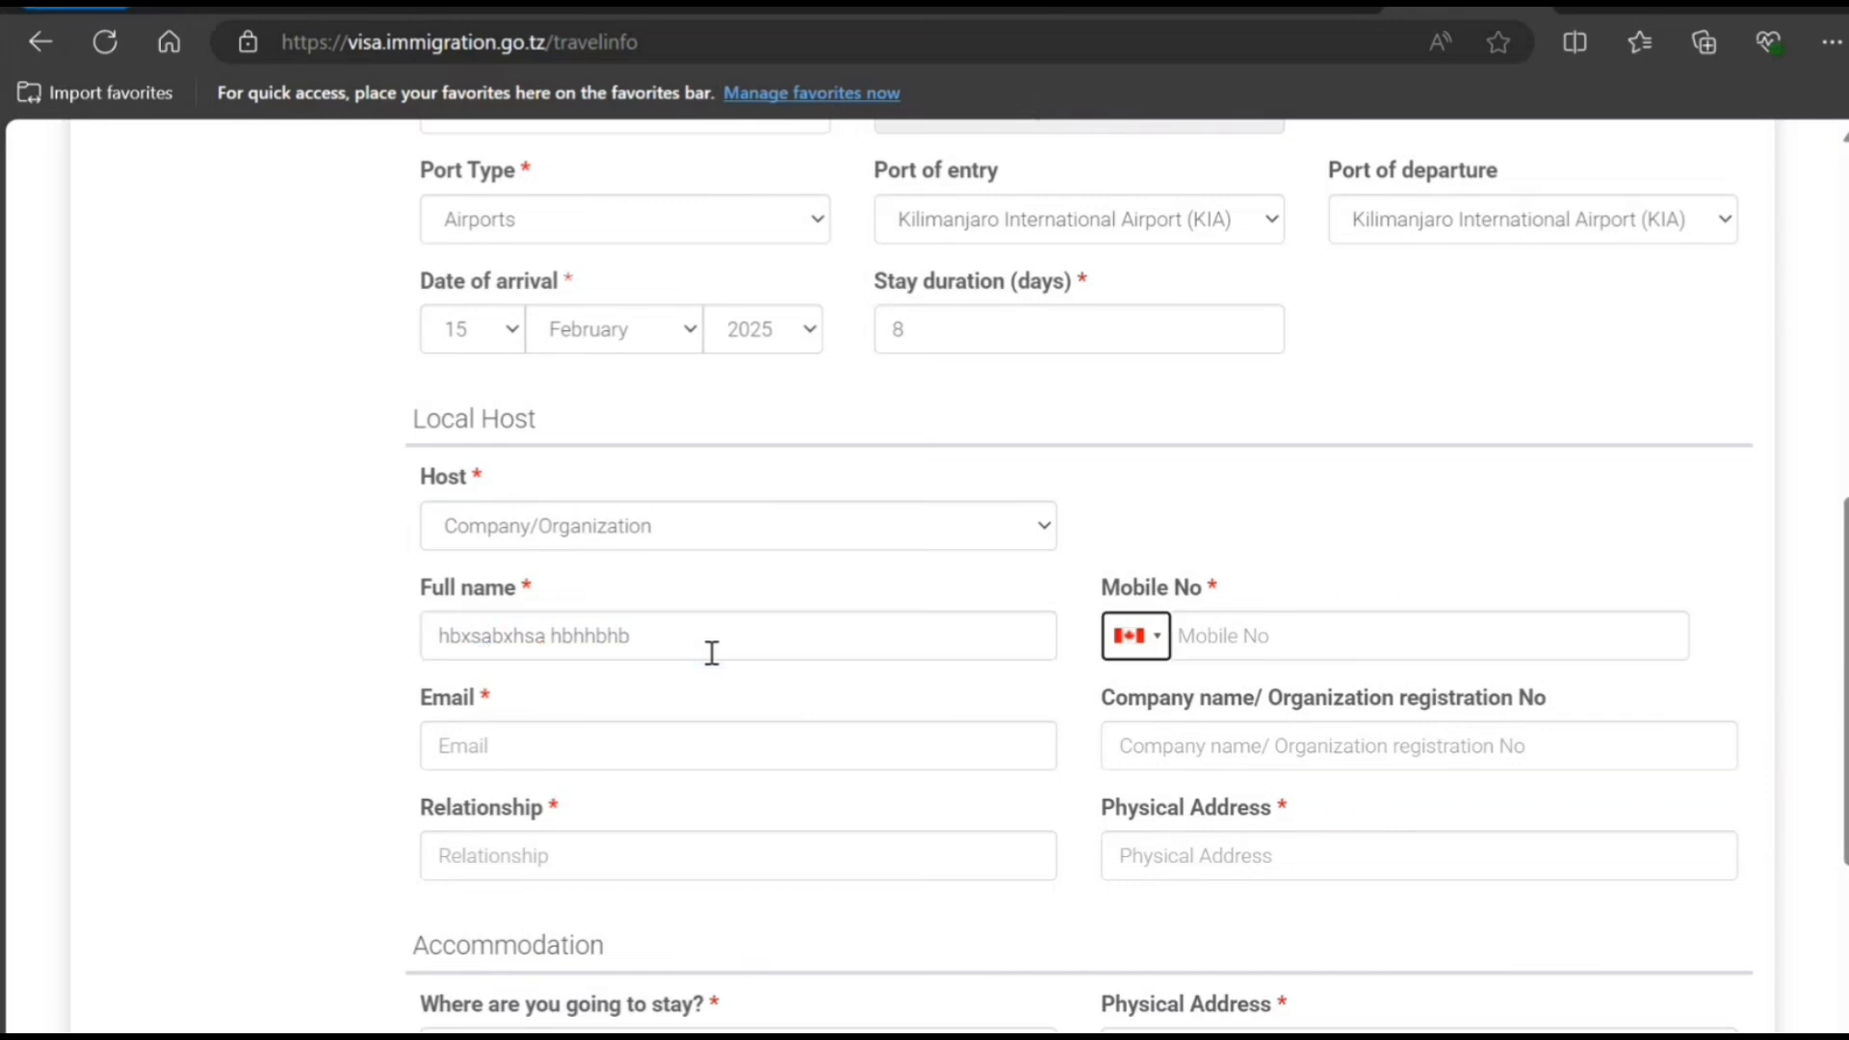
key("Tab")
type("787")
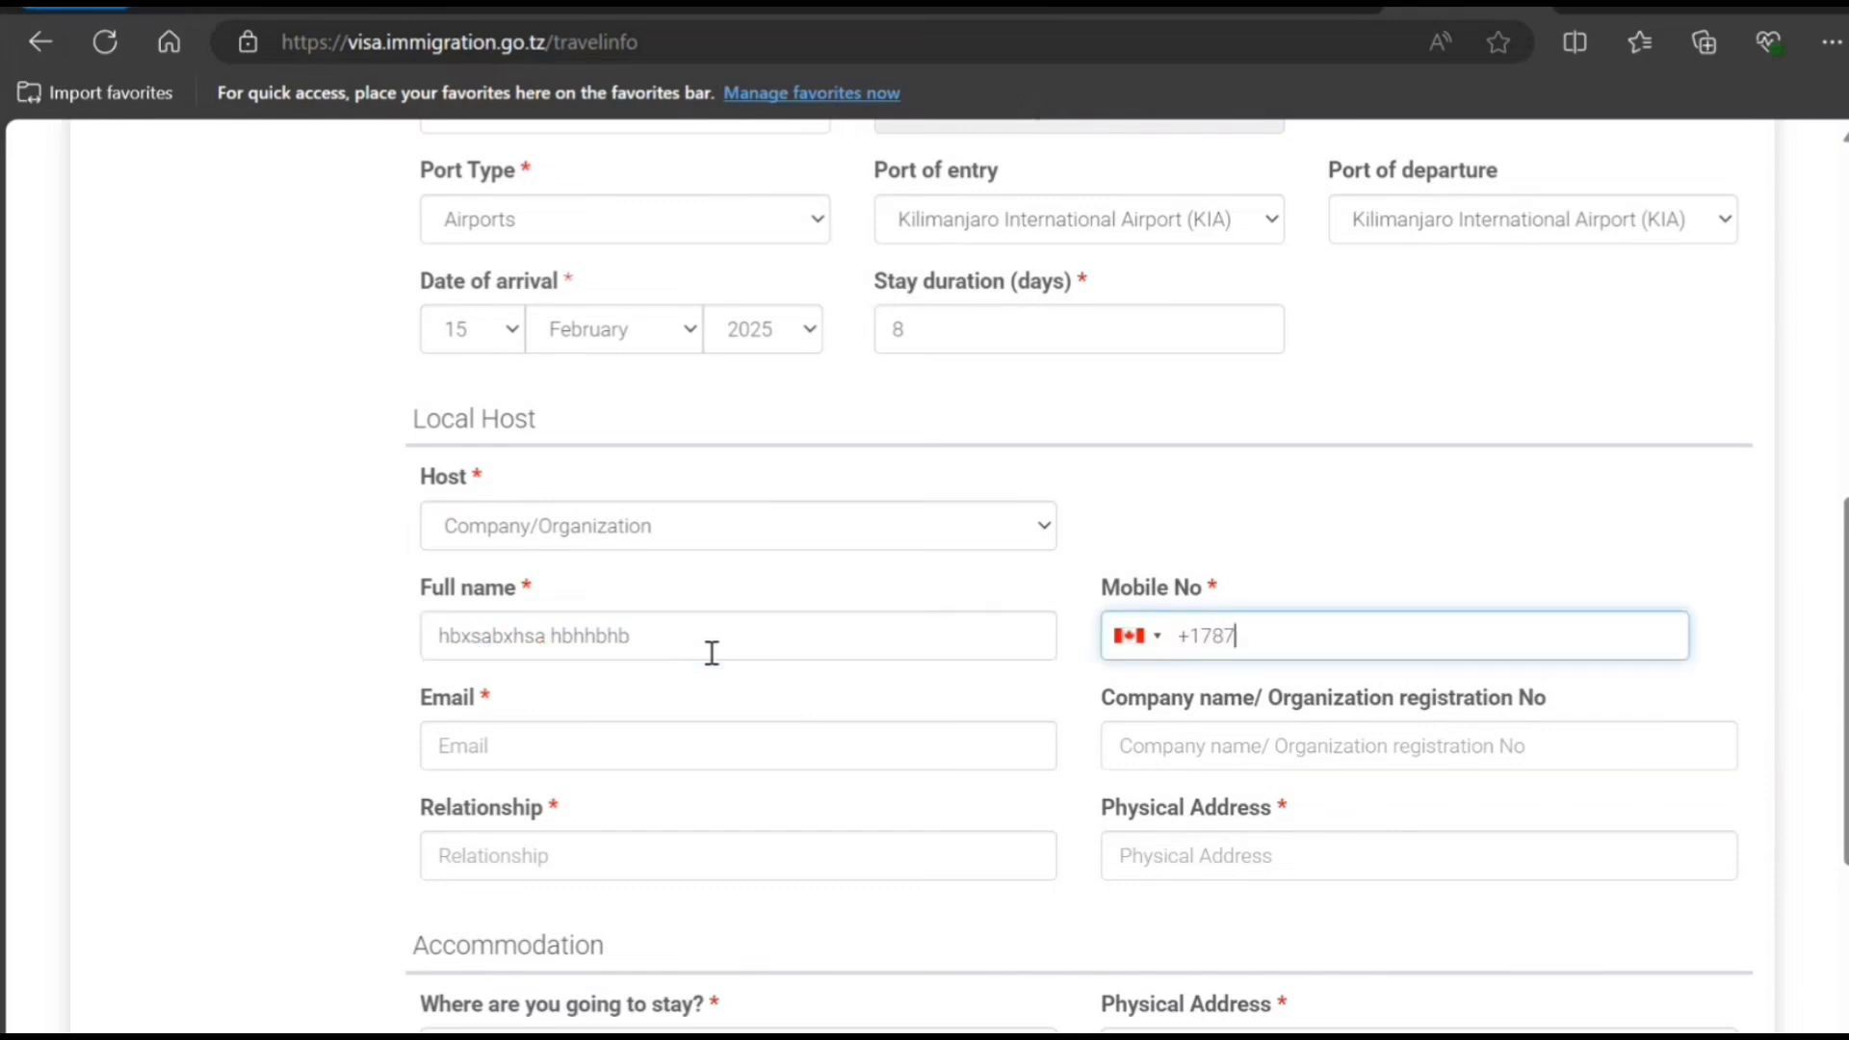
type("888787")
key("Tab")
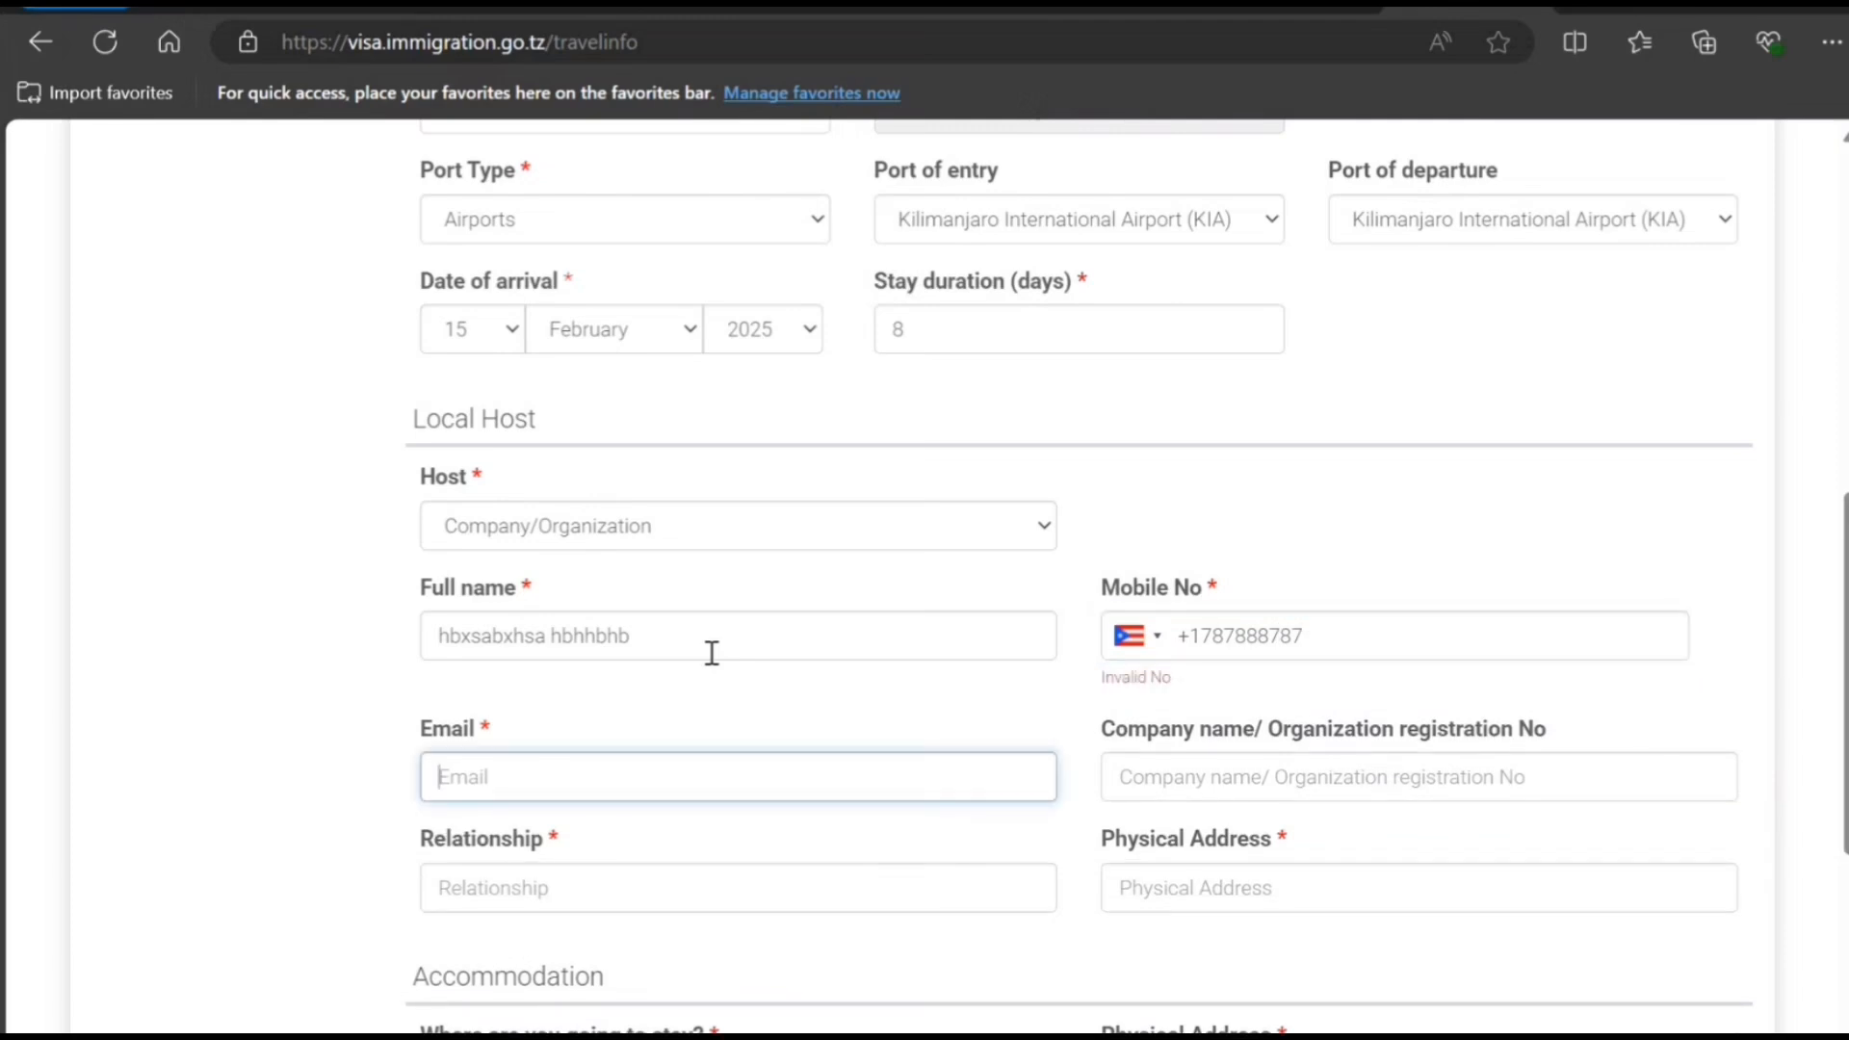
left_click(1419, 619)
type("w")
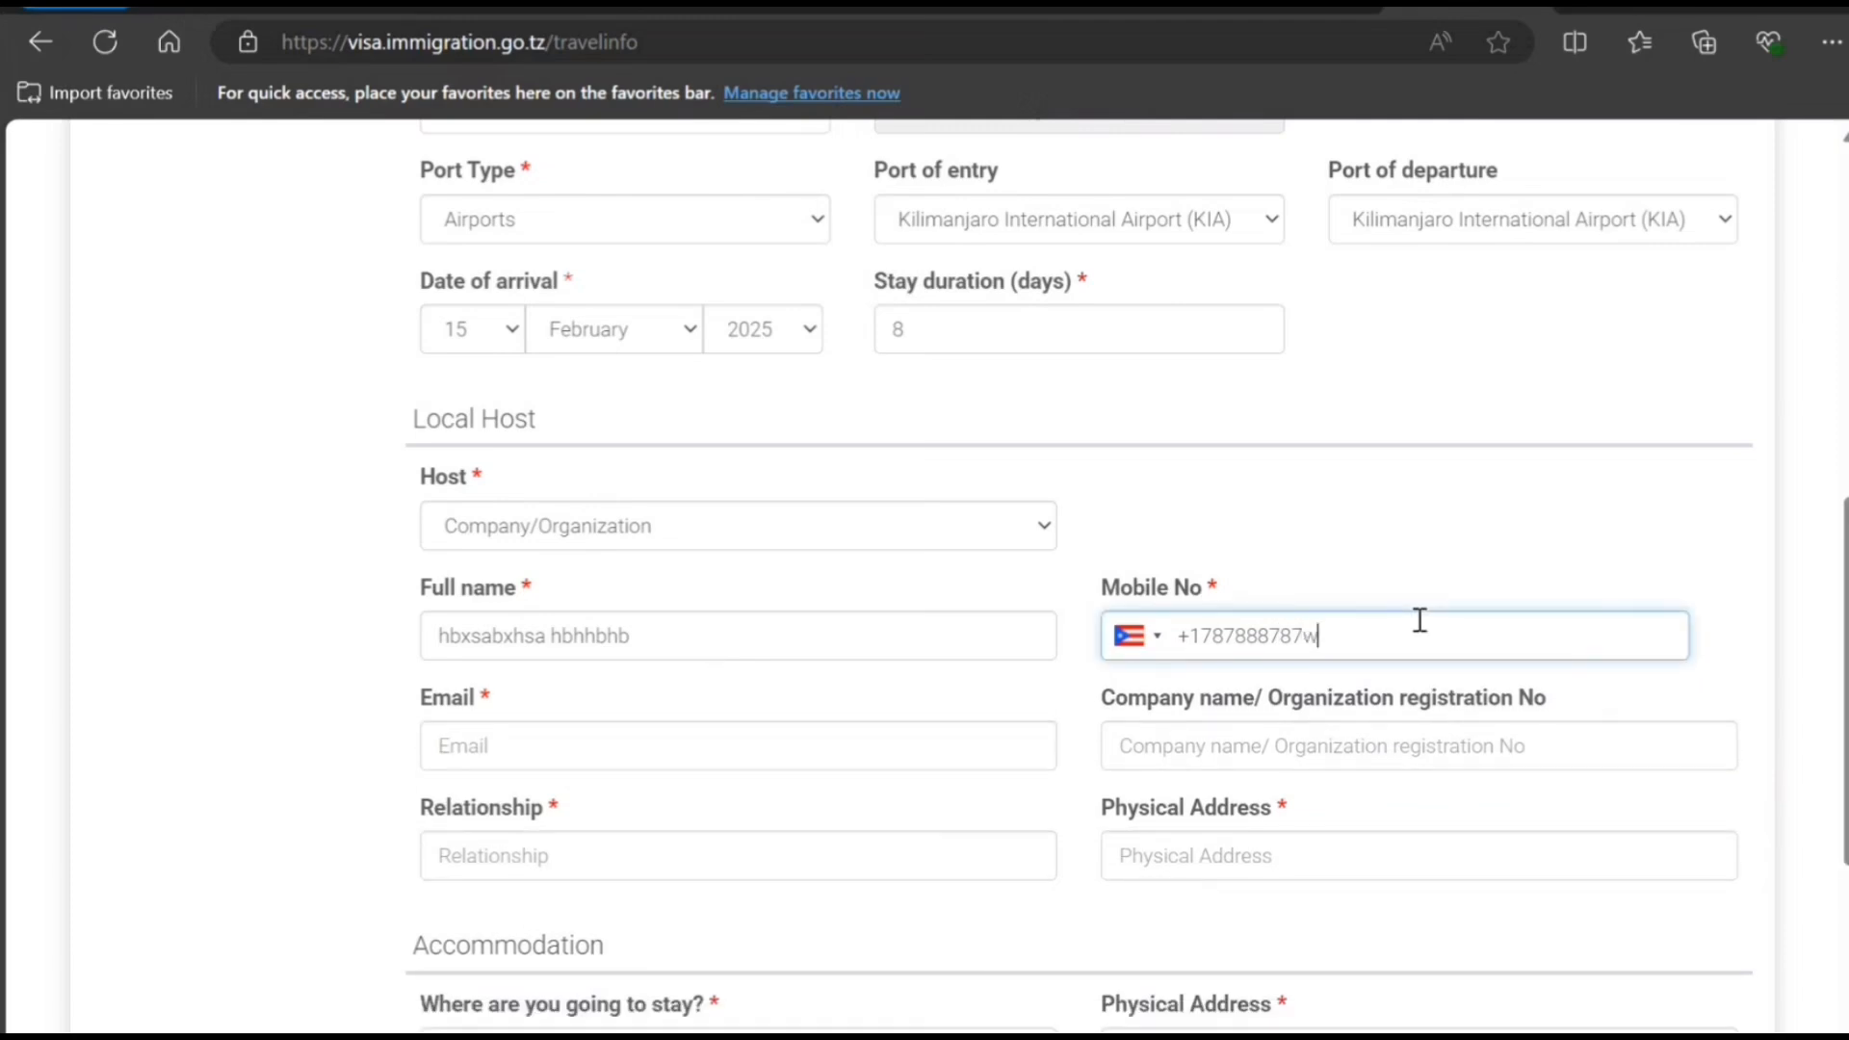
key("BackSpace")
type("9")
left_click(845, 730)
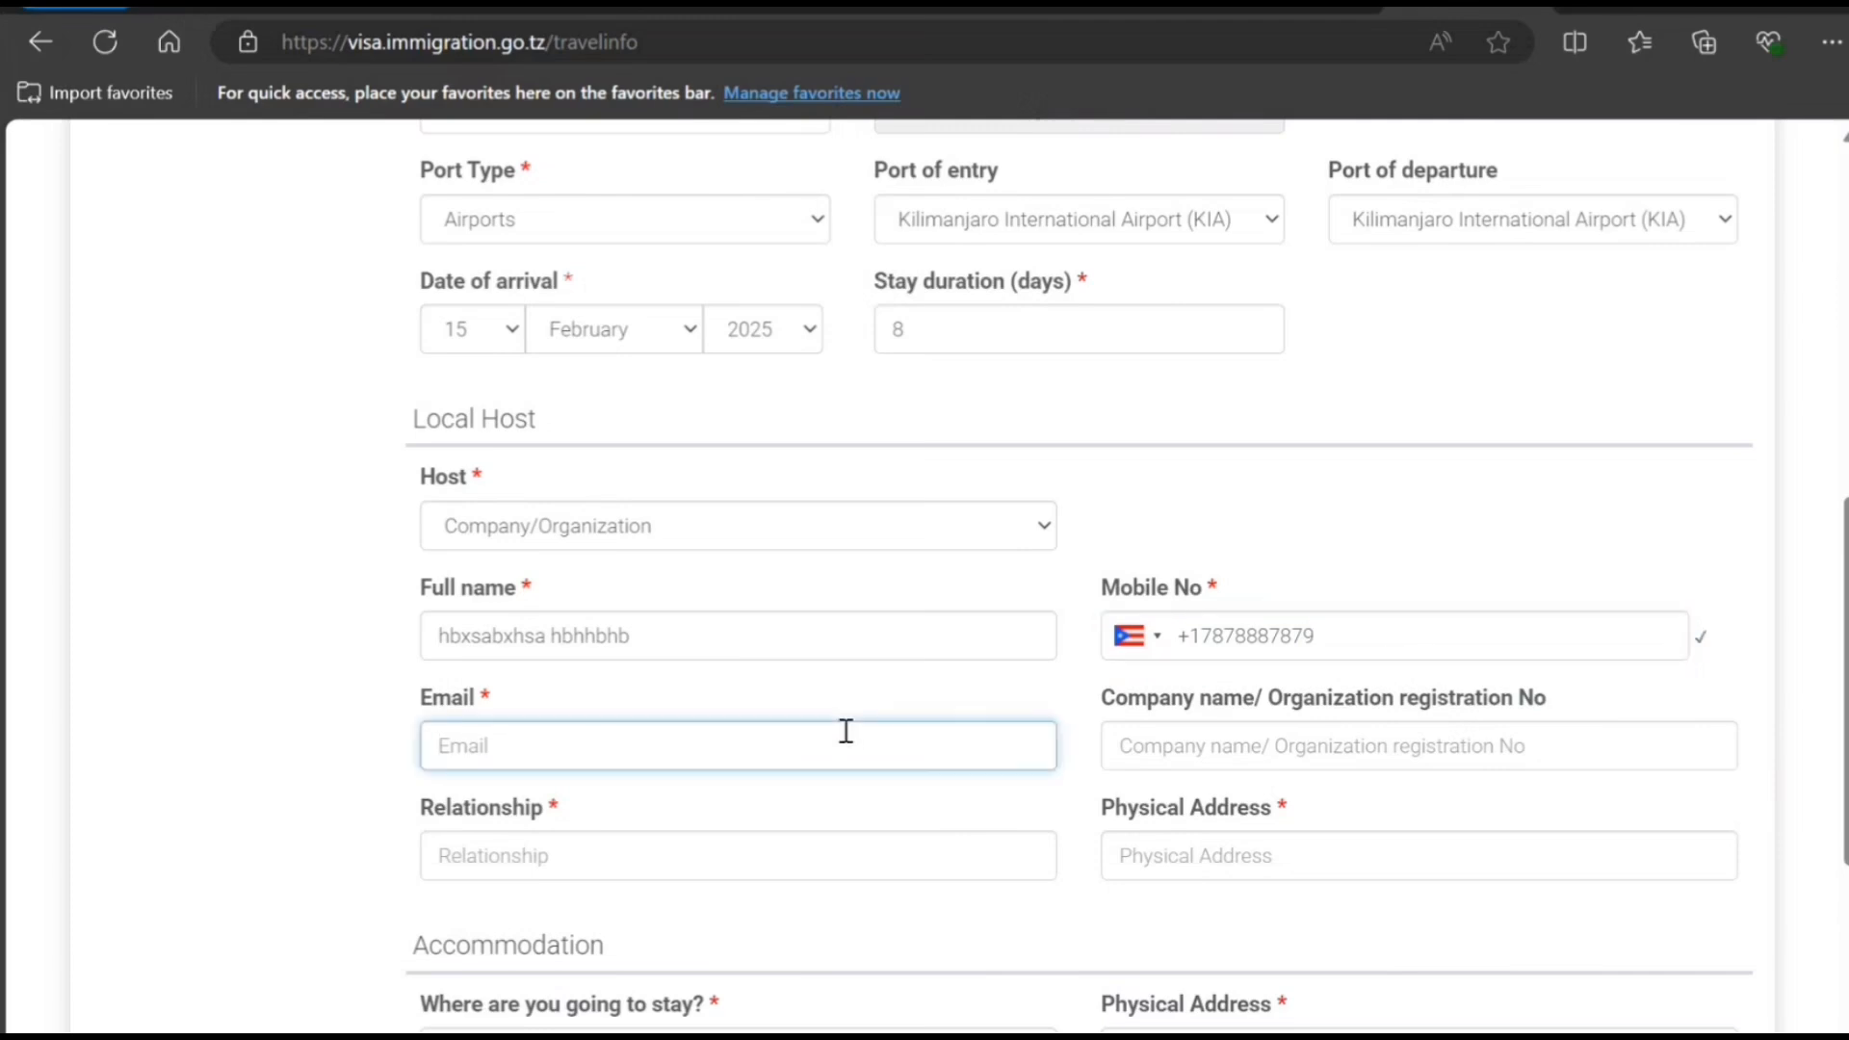
type("njnjnjj@njnjnjnnjn")
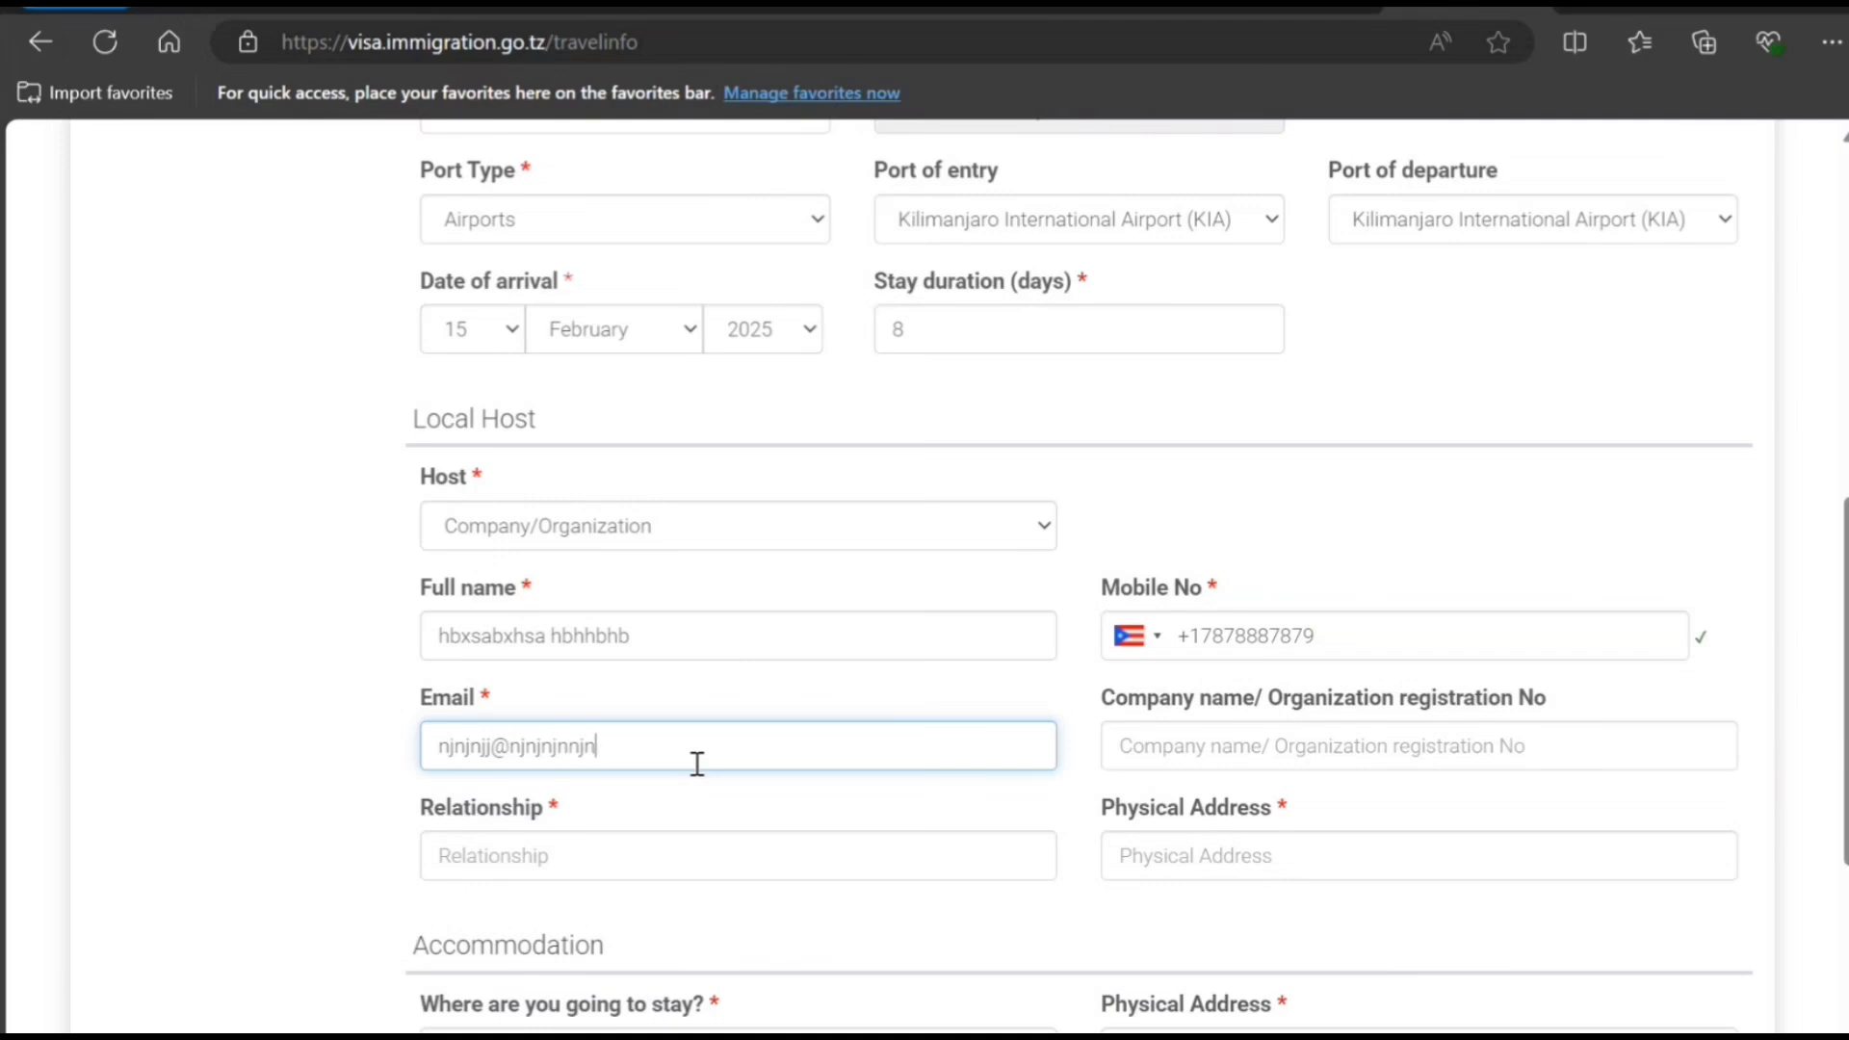
type(".ca")
- Set the host relationship to Employee and enter the host's address
scroll(1192, 814, "down", 3)
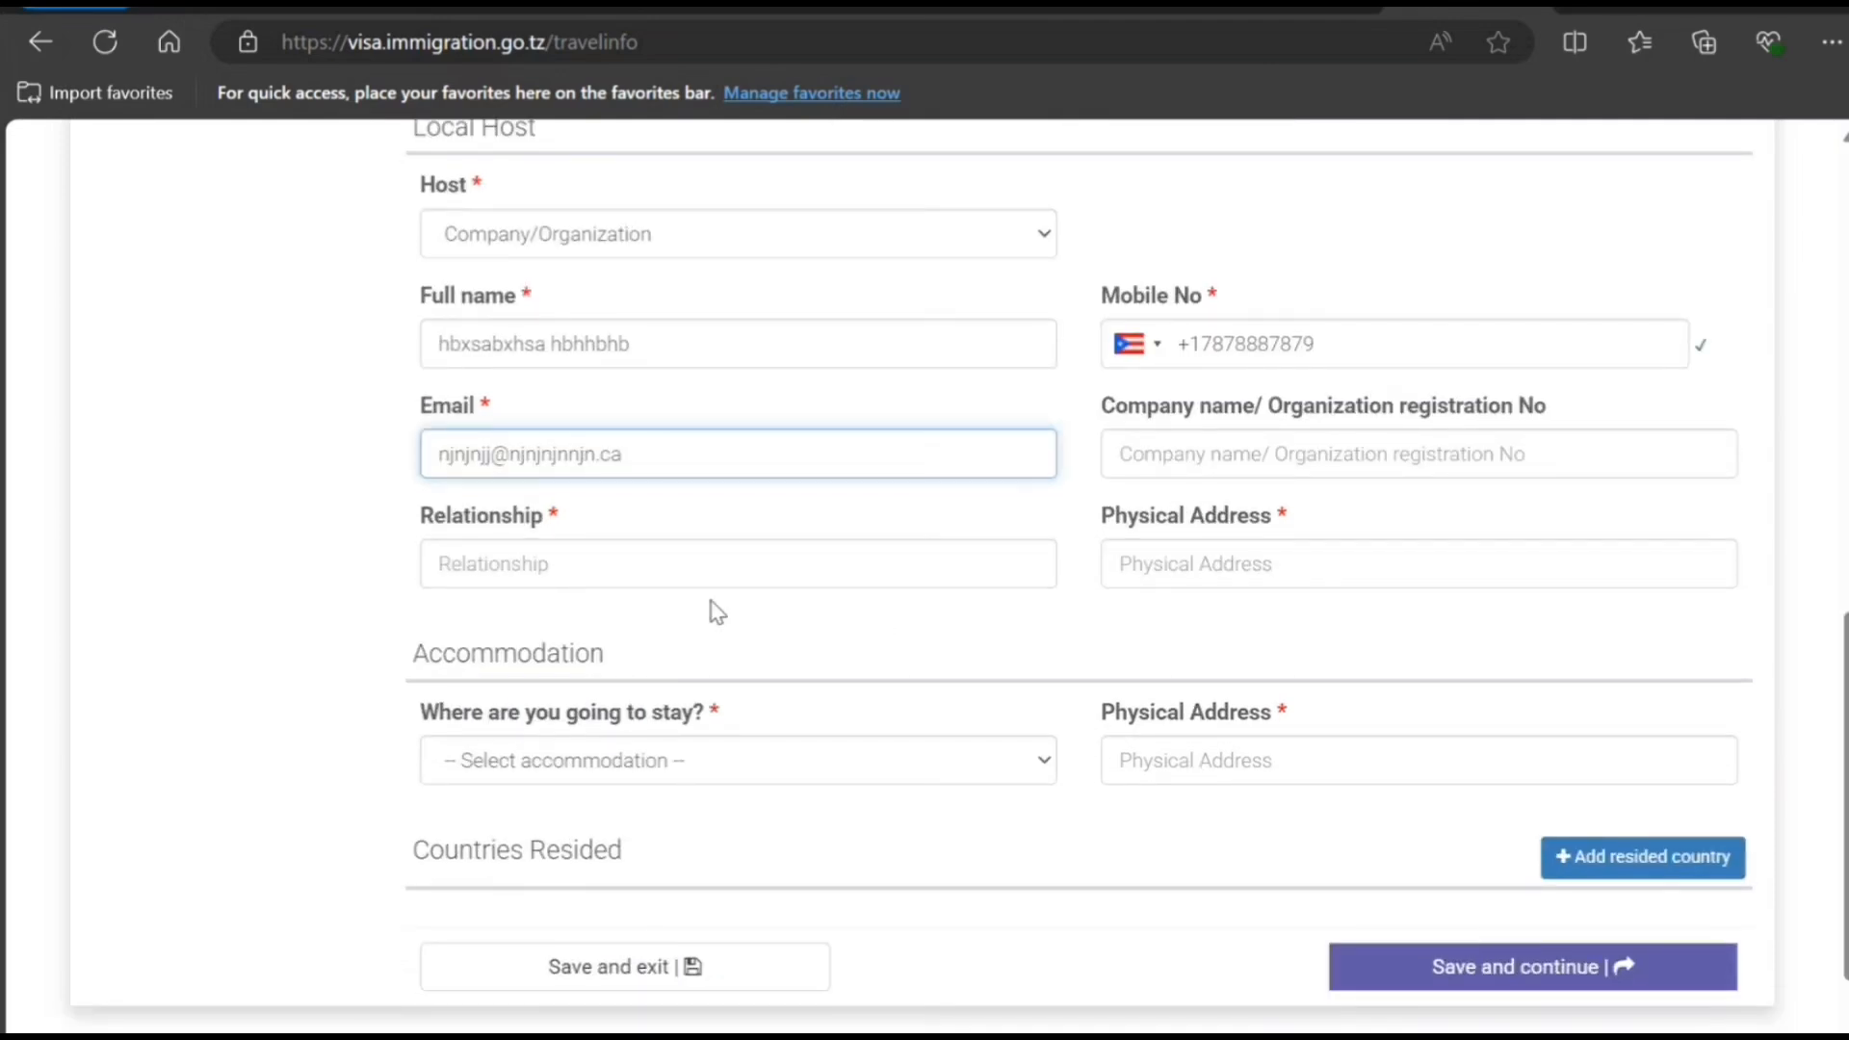
left_click(697, 573)
type("Employee")
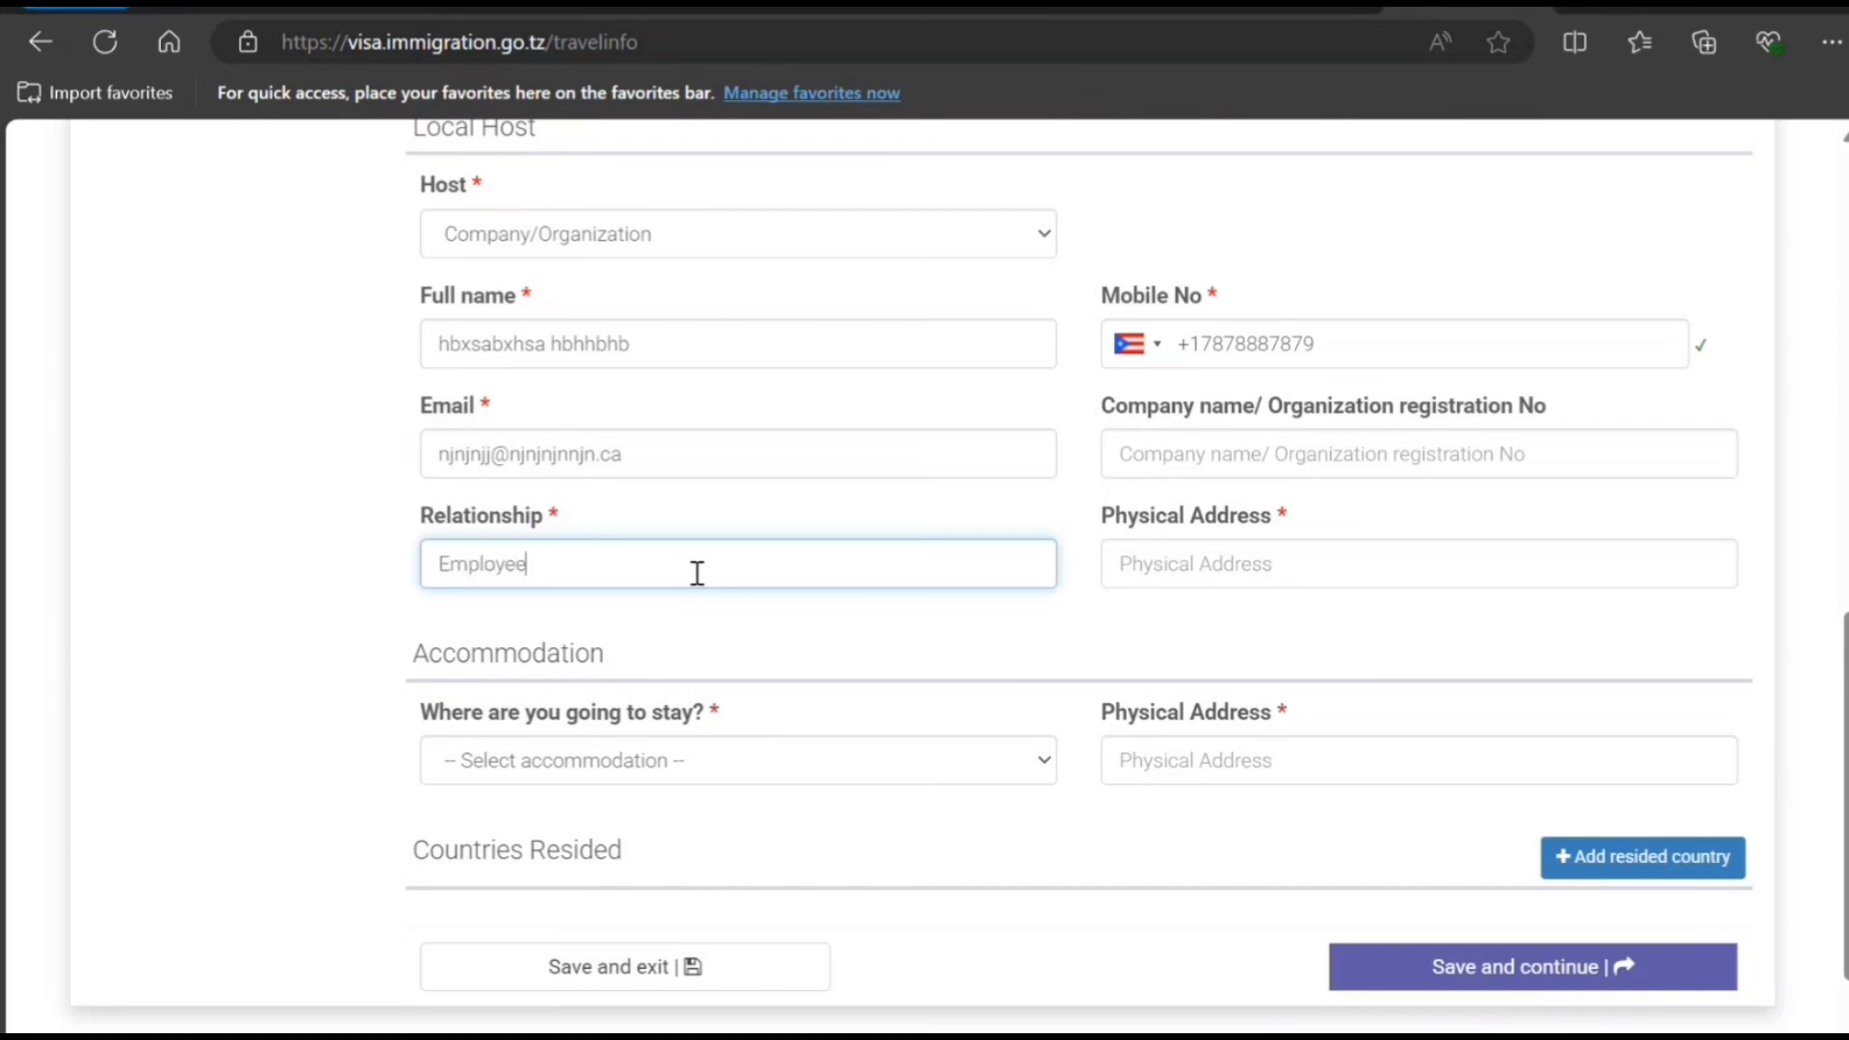
key("Tab")
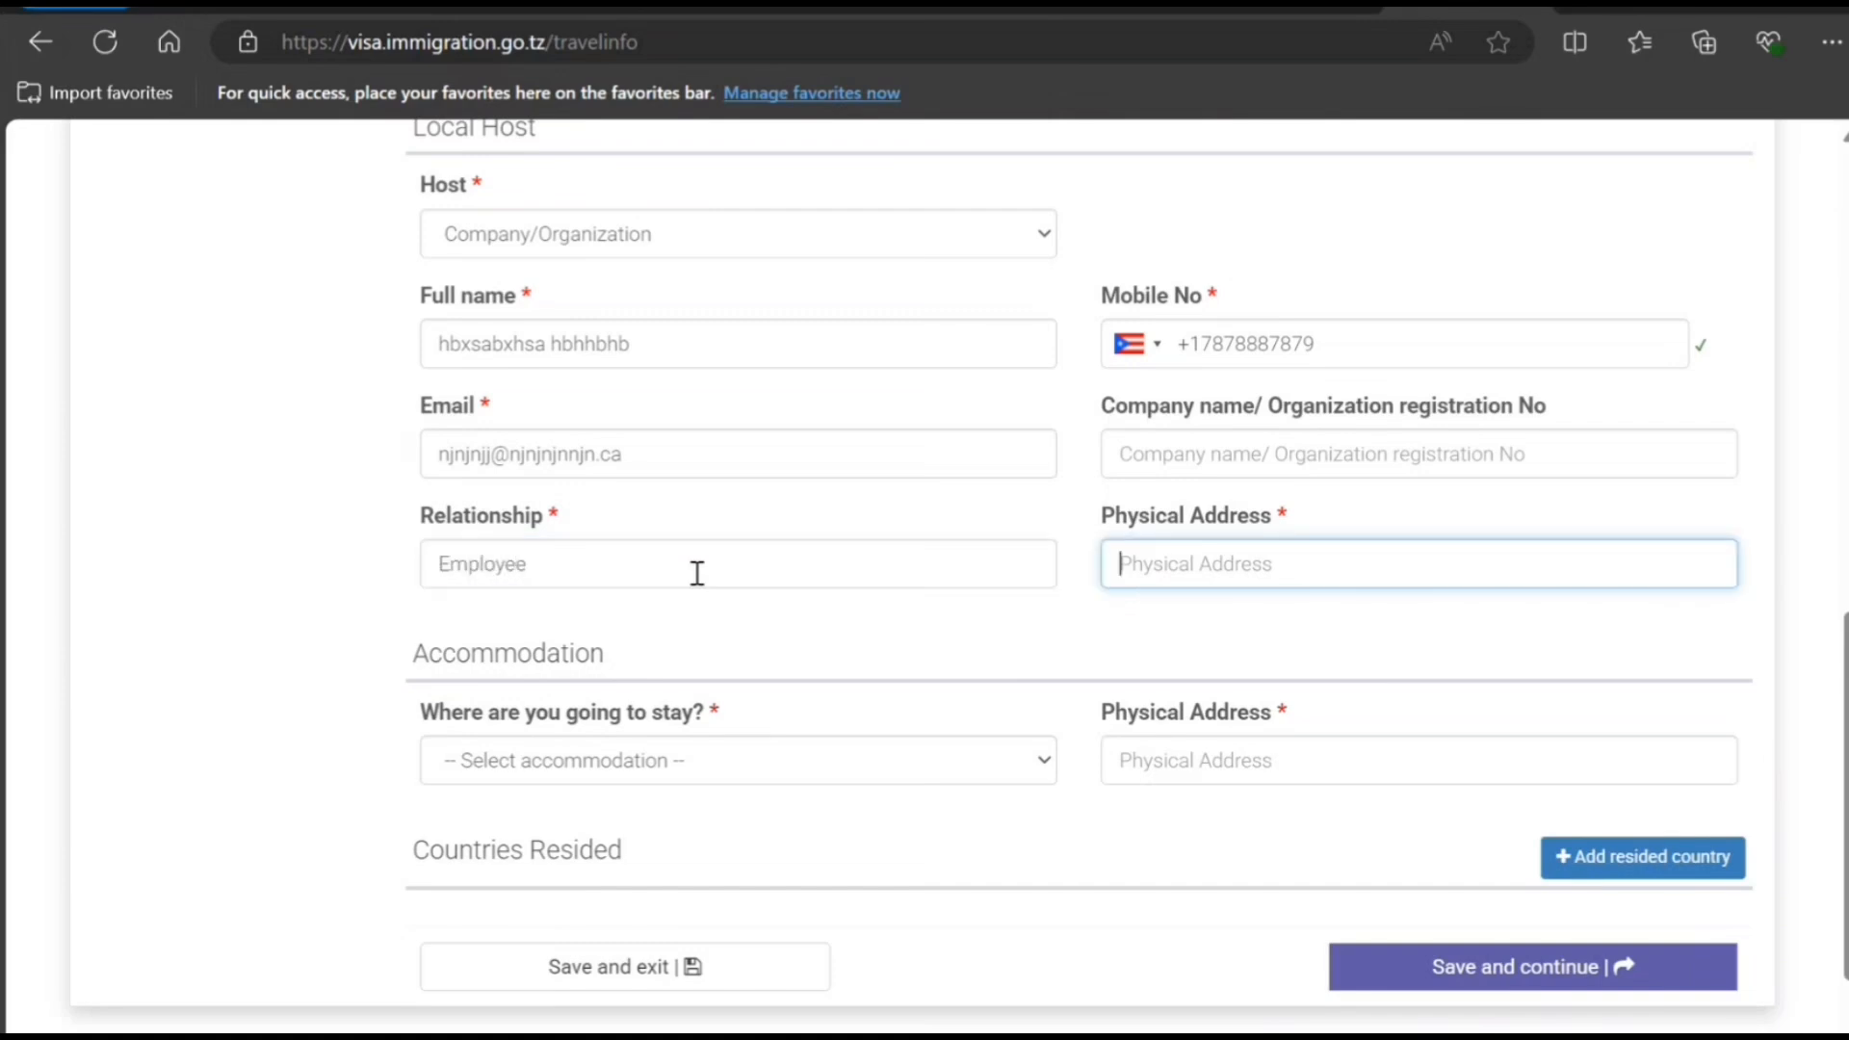
type("787 yu jh h jh")
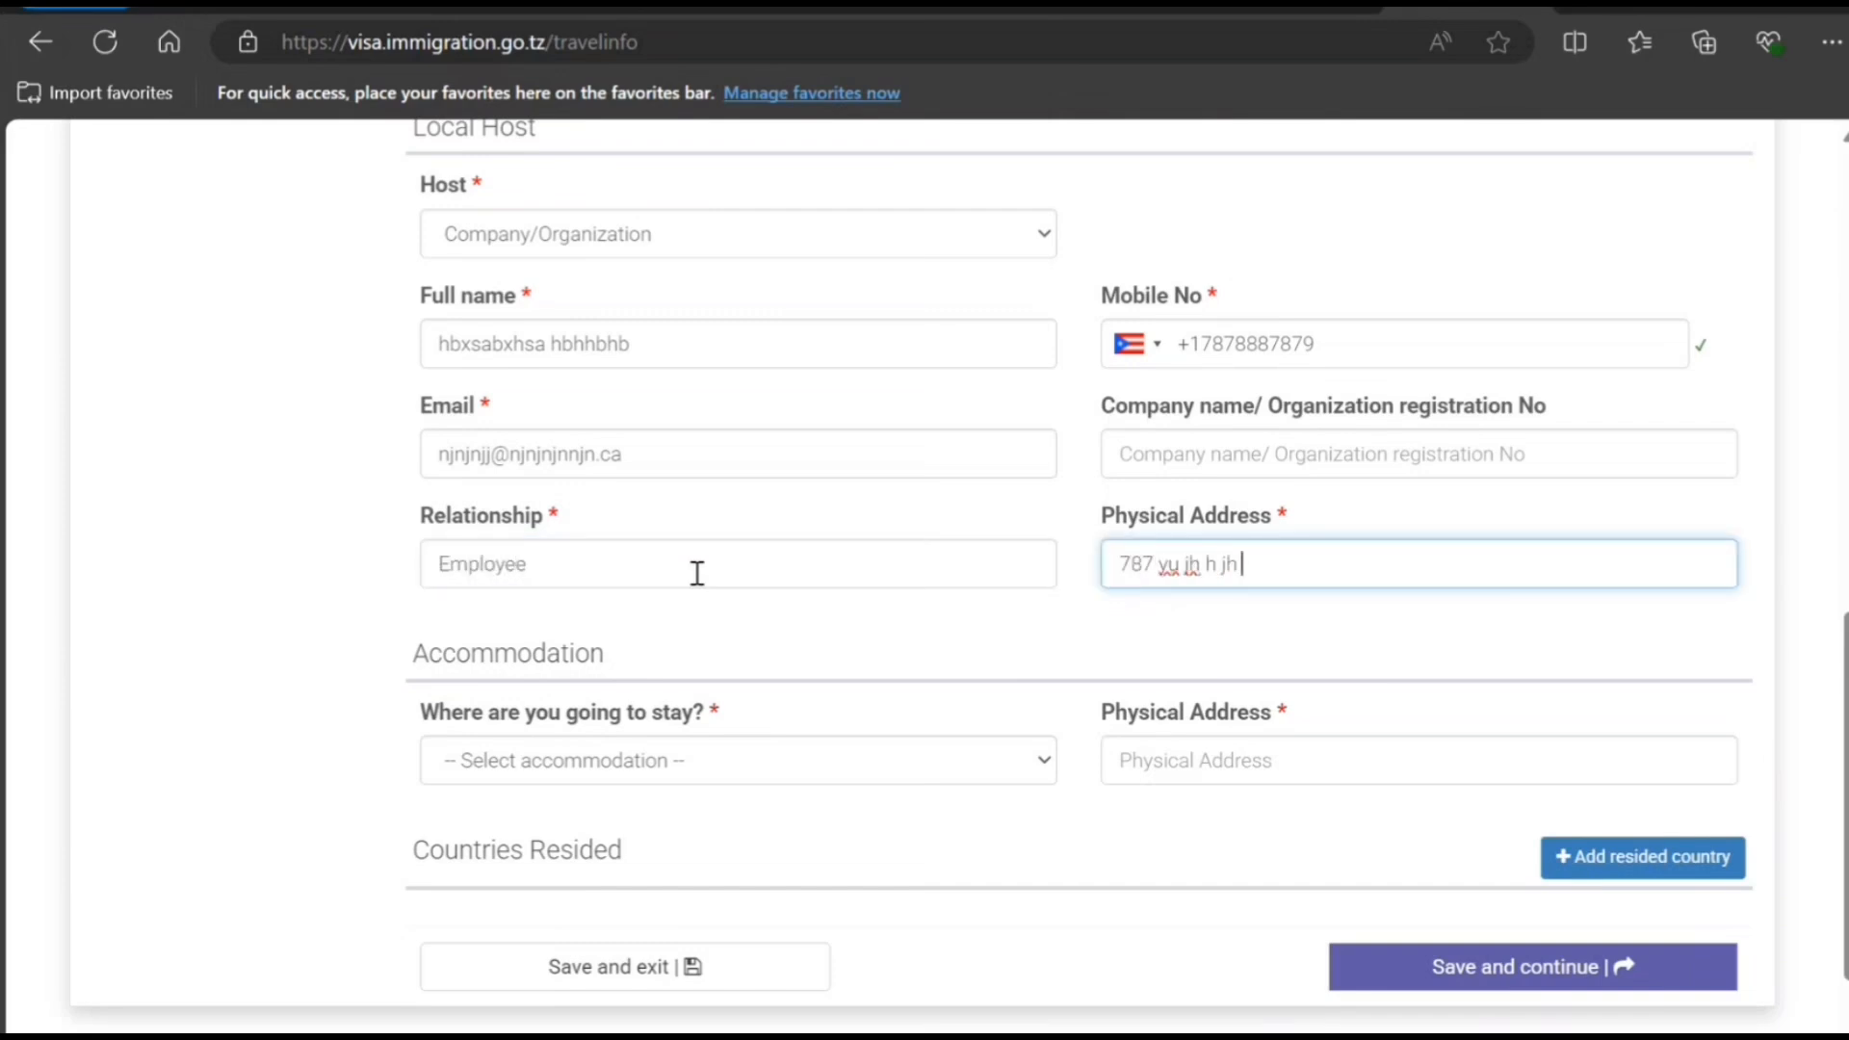
type(" h jjh h")
- Choose Hotel accommodation, enter its physical address, and save the travel information
scroll(697, 573, "down", 1)
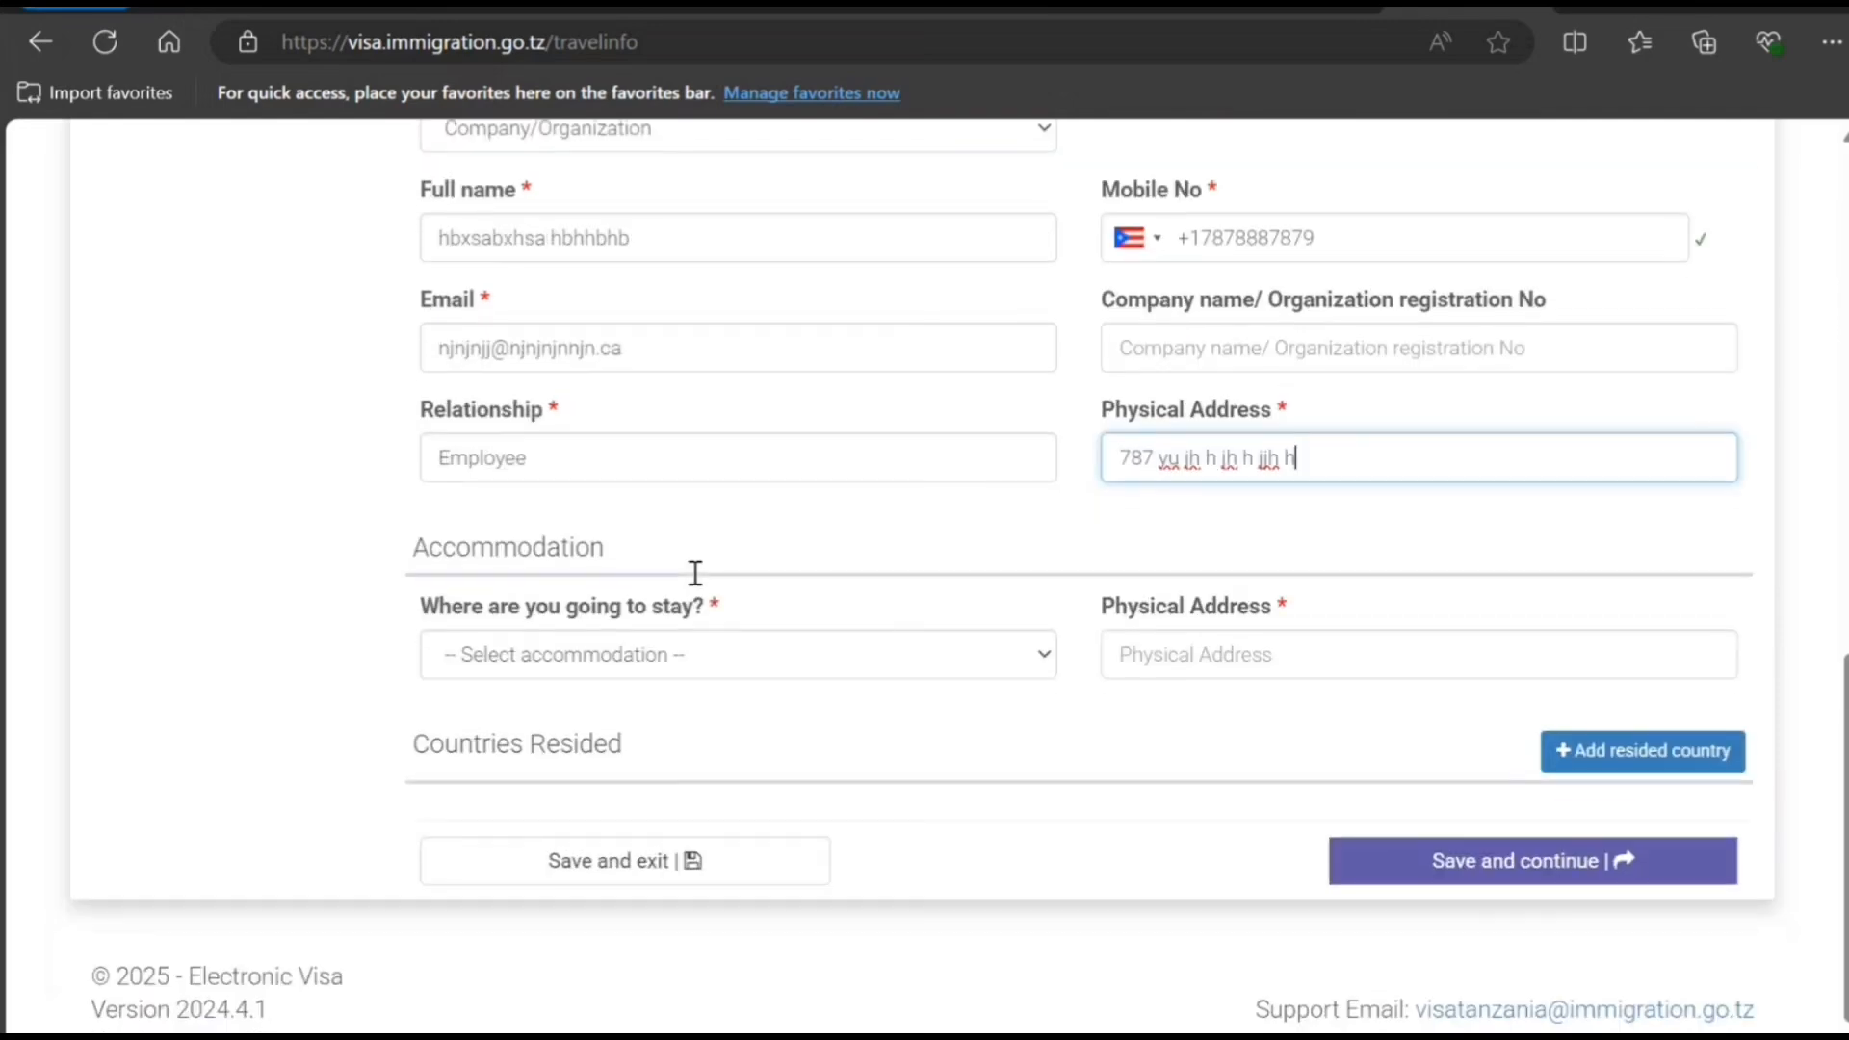
left_click(778, 674)
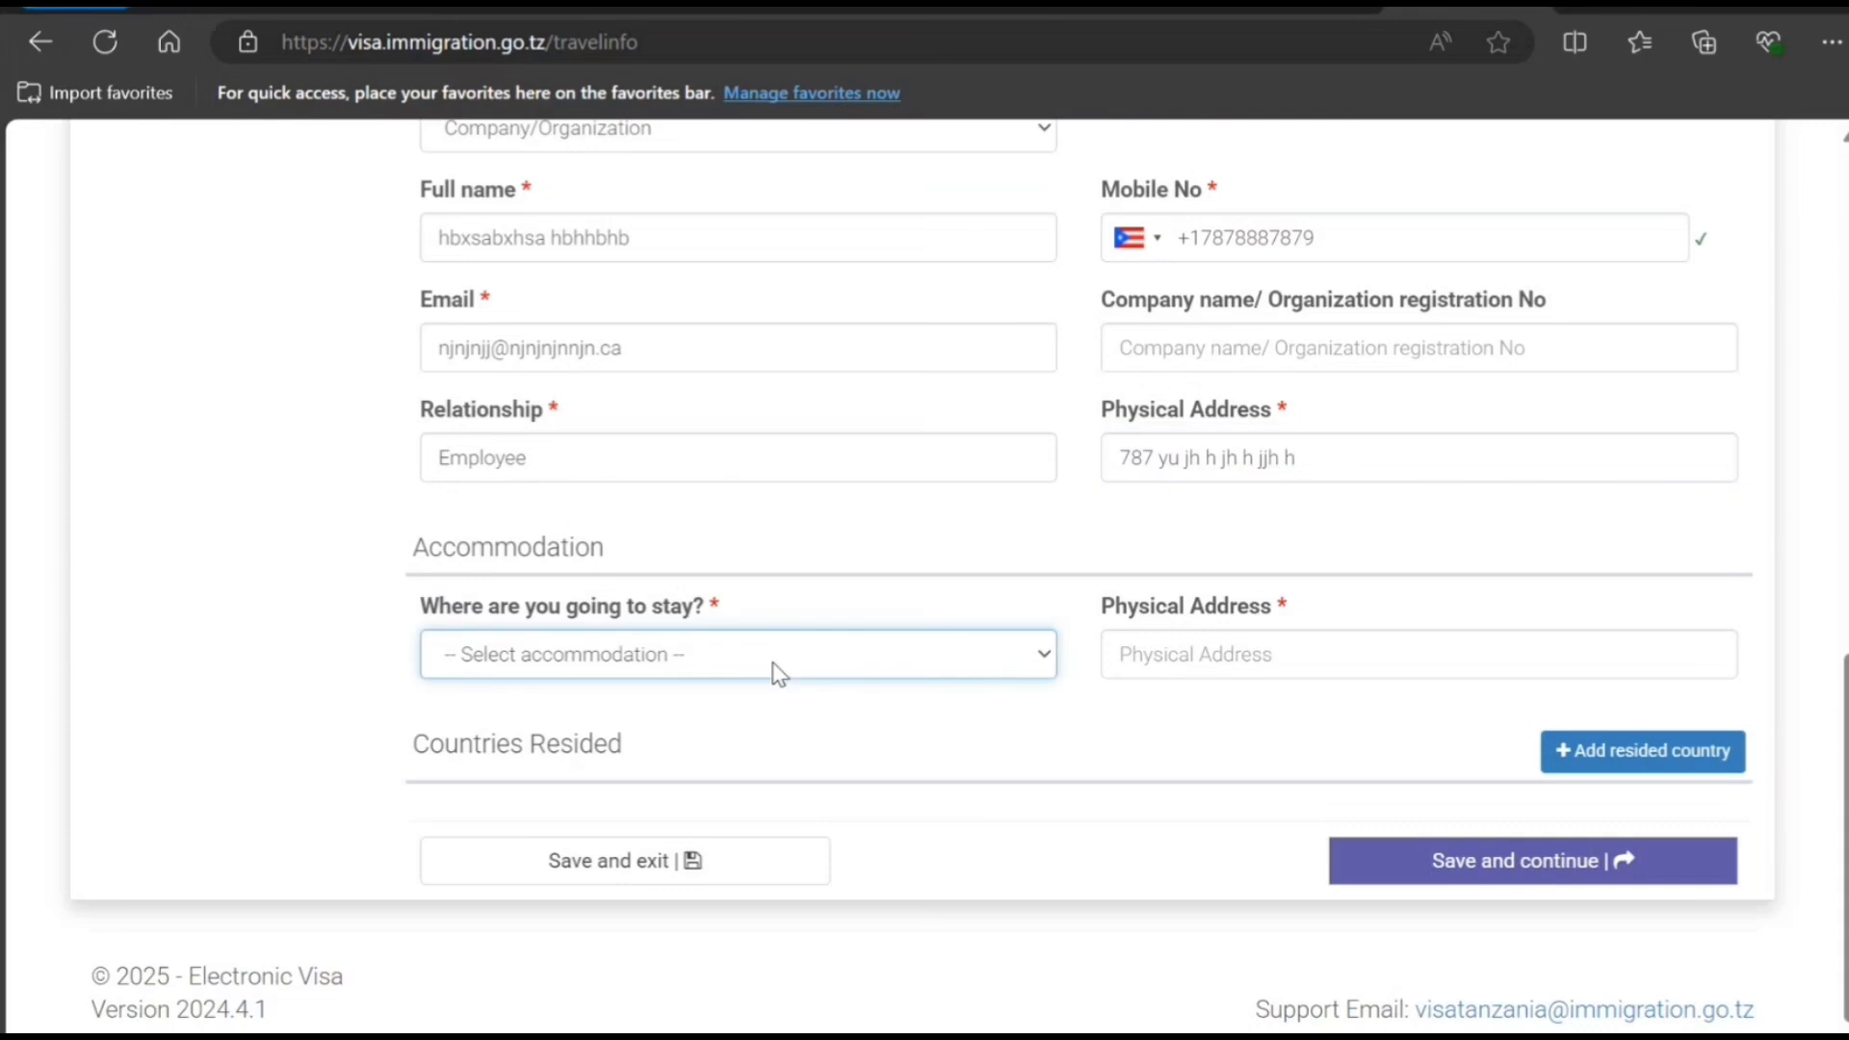
left_click(753, 754)
left_click(1204, 653)
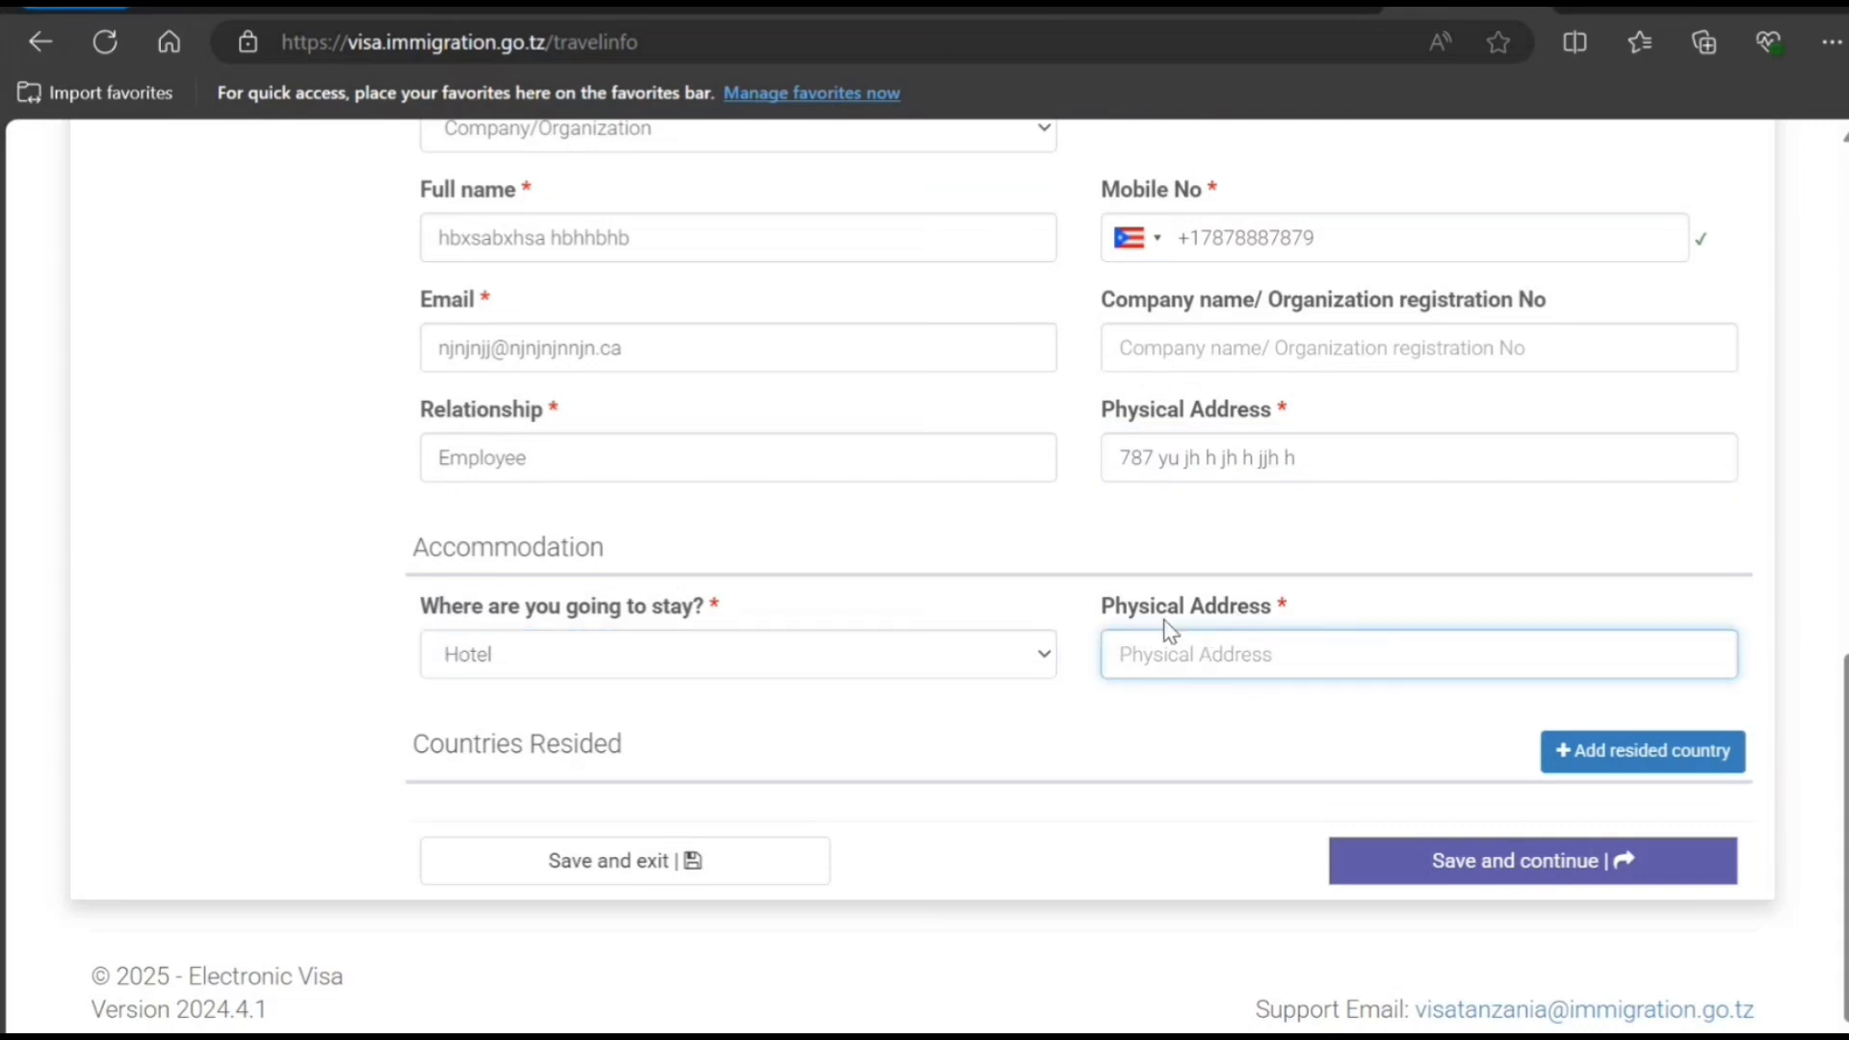
type("877 8 yj")
type("uhhjh hj")
left_click(1096, 677)
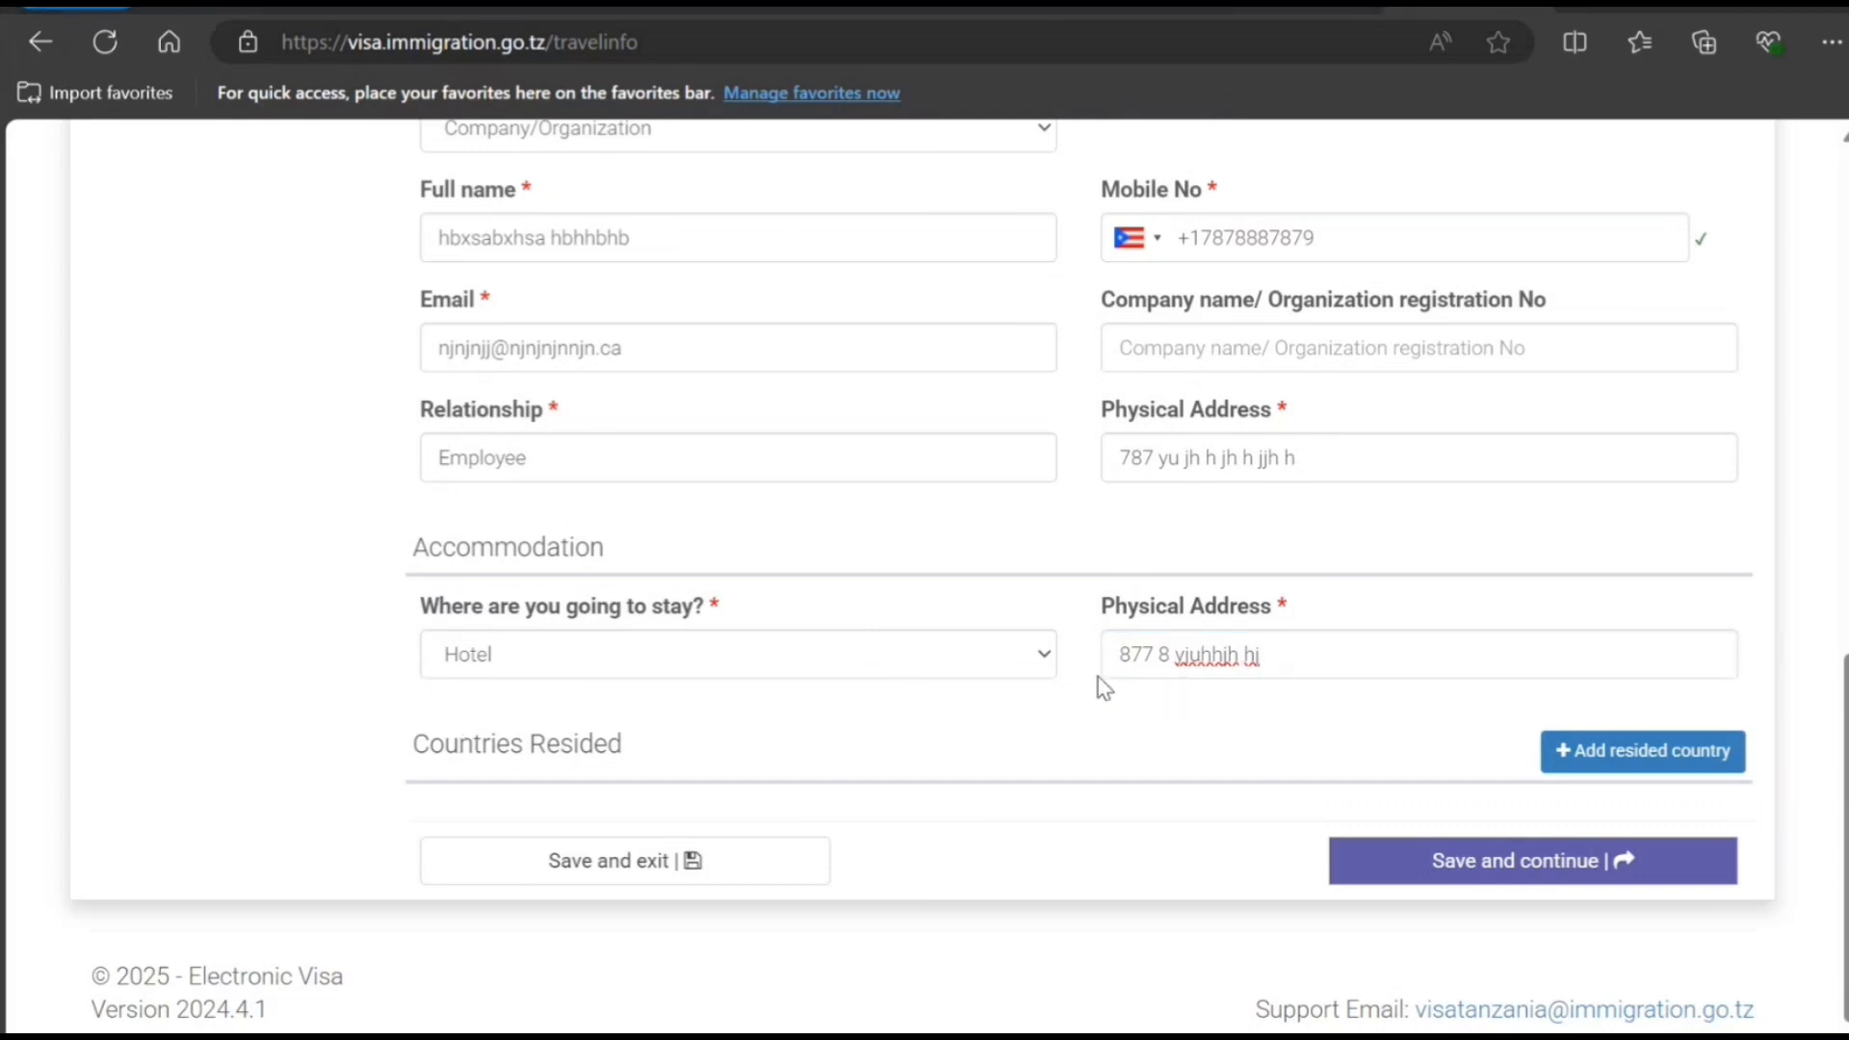
left_click(1534, 866)
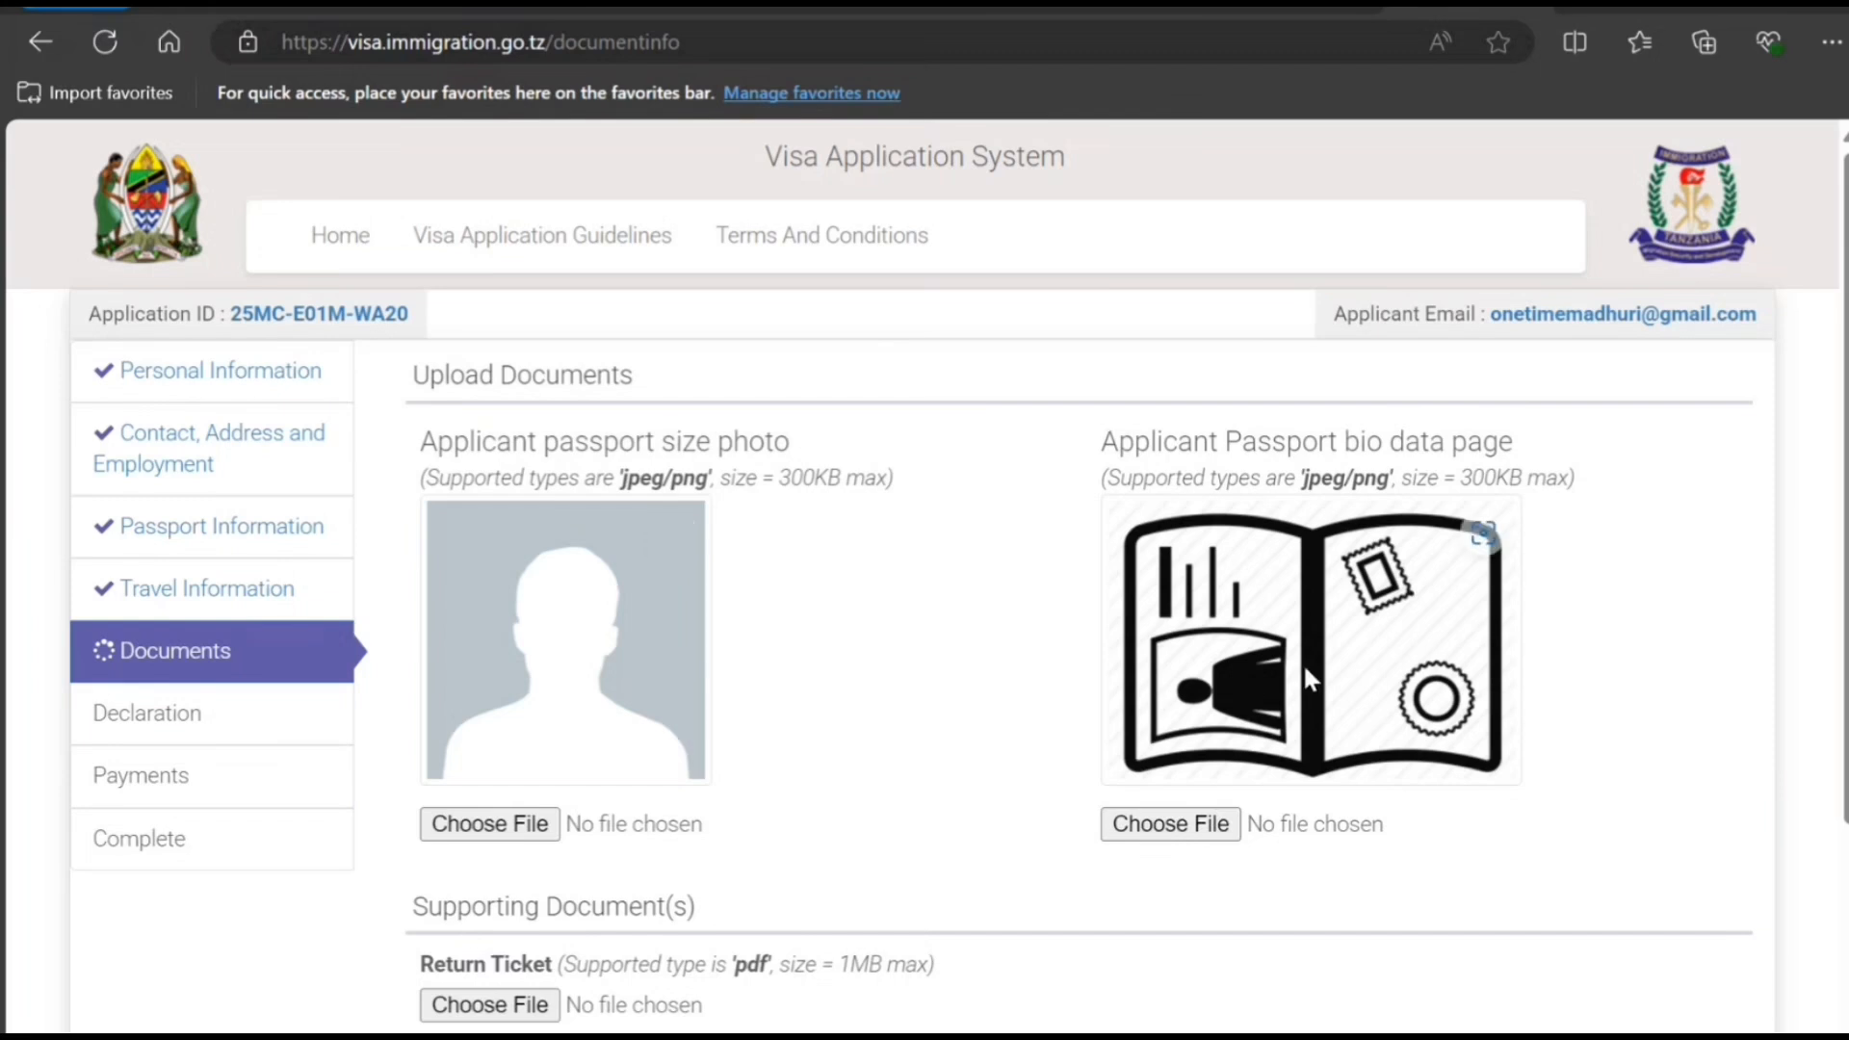
- Scroll through the Documents page's upload fields for photo, passport bio page and return ticket
scroll(1304, 664, "down", 3)
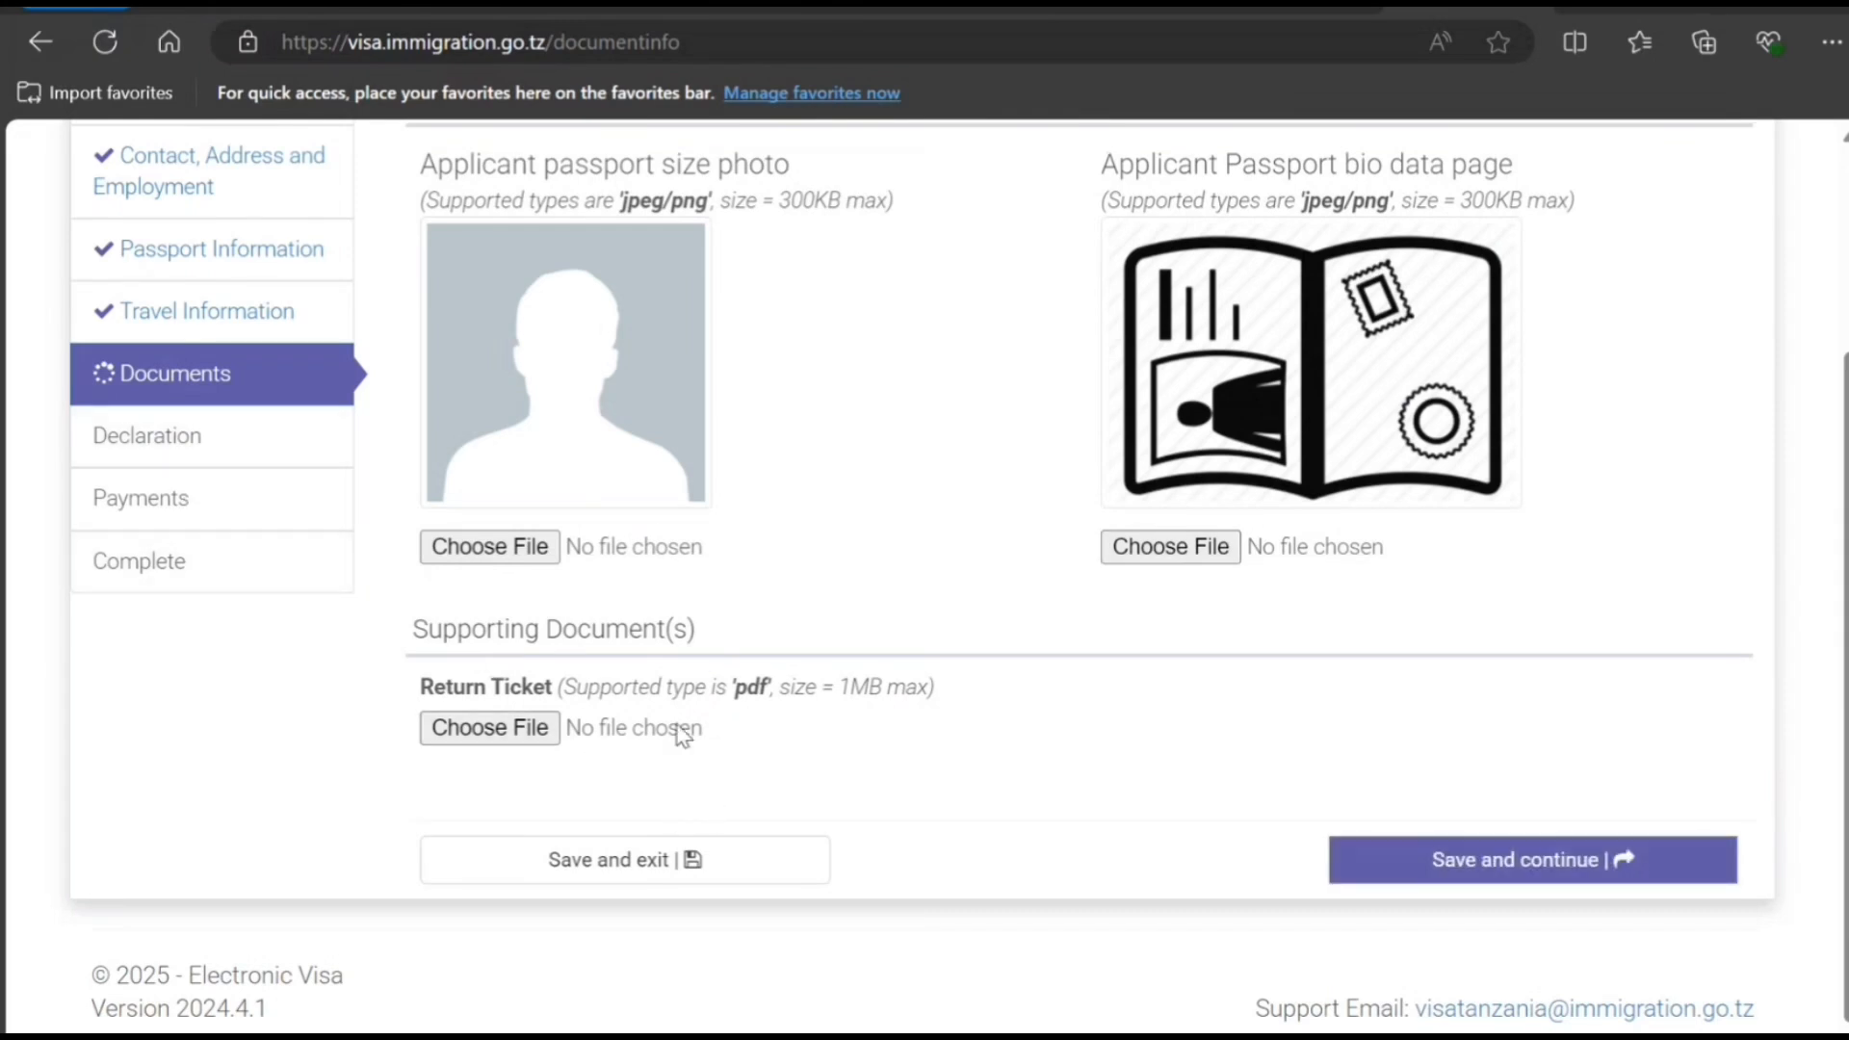
scroll(874, 742, "up", 2)
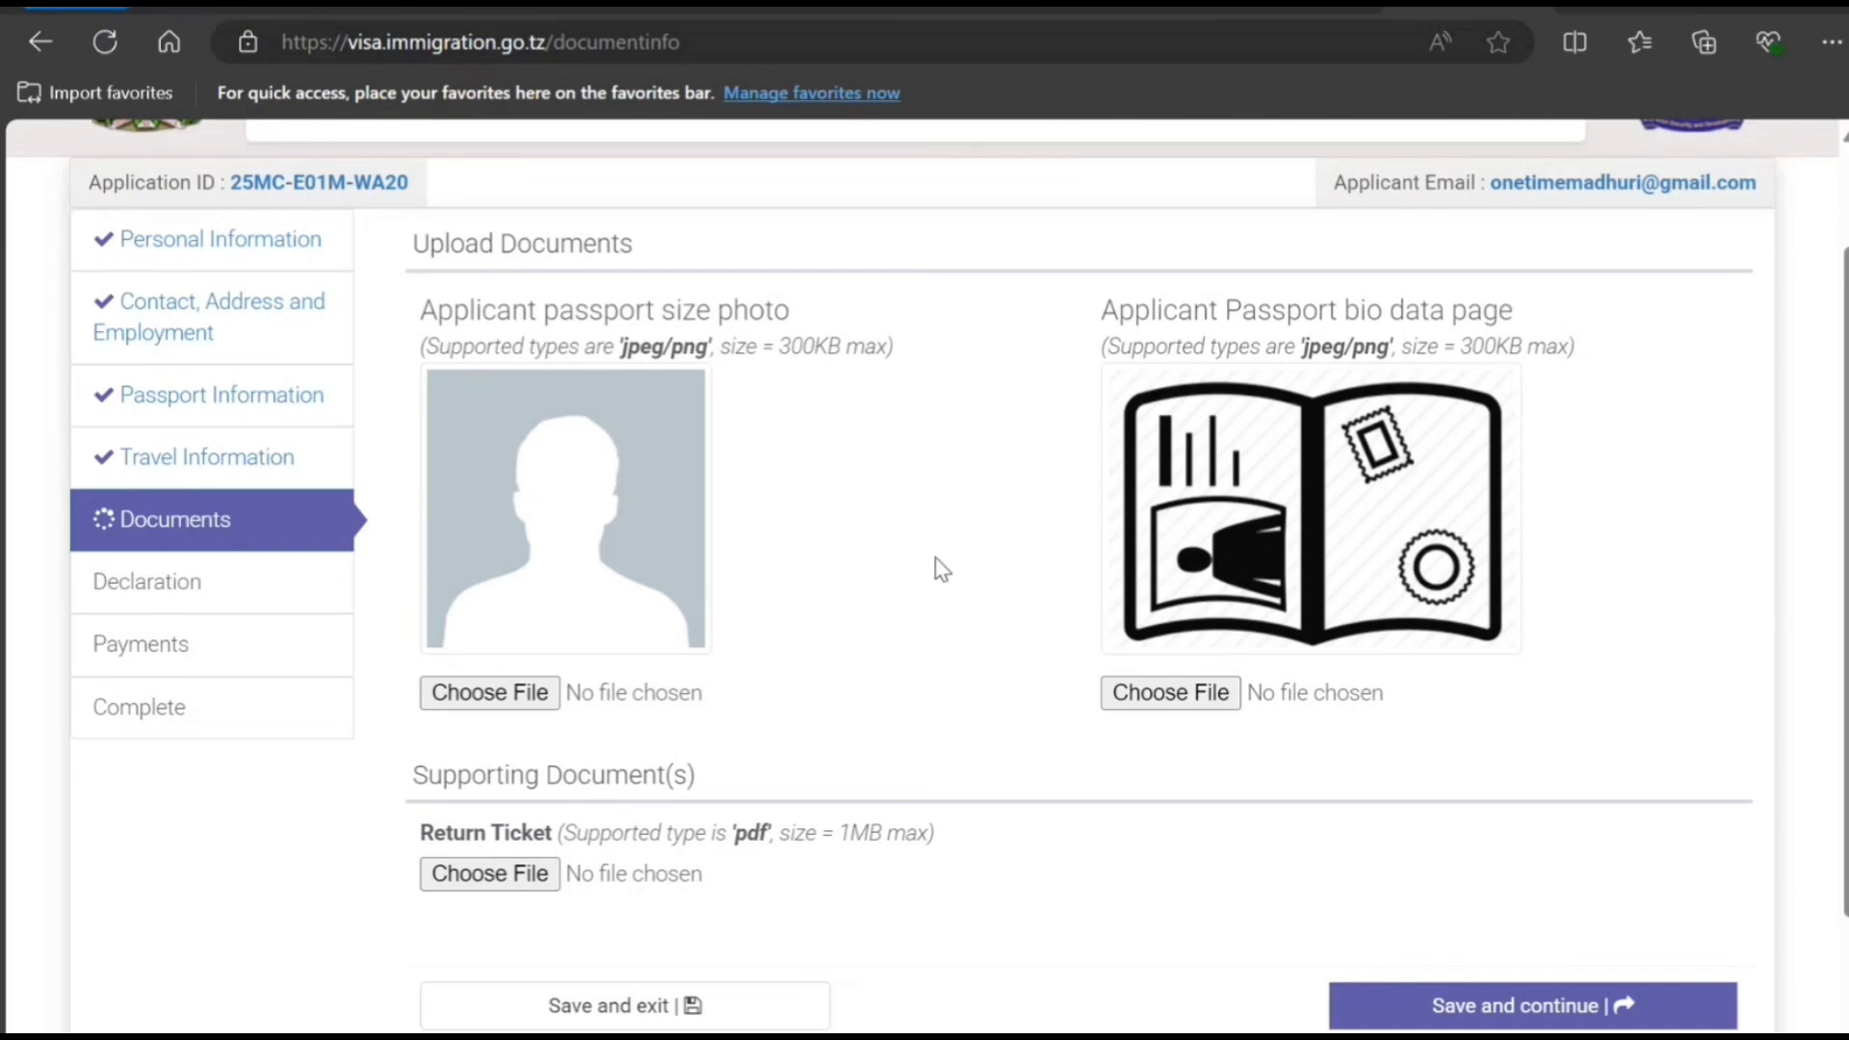
scroll(942, 568, "down", 2)
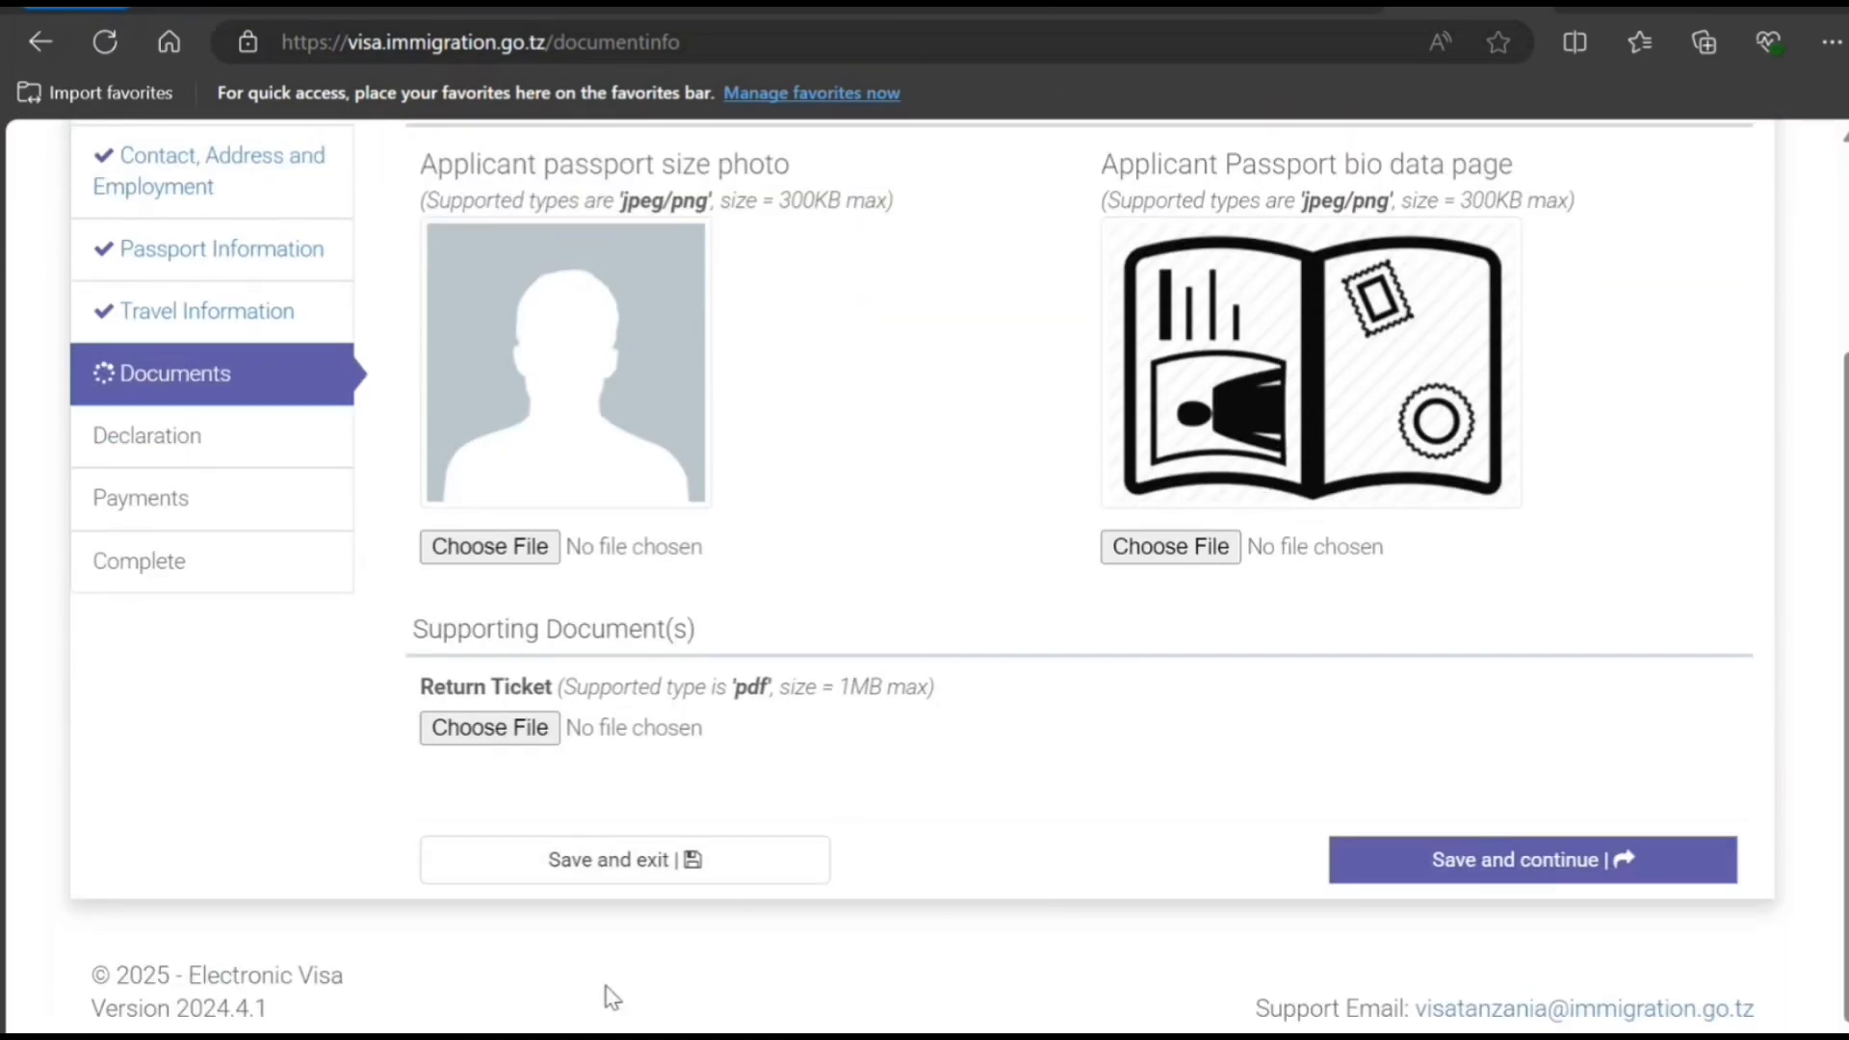